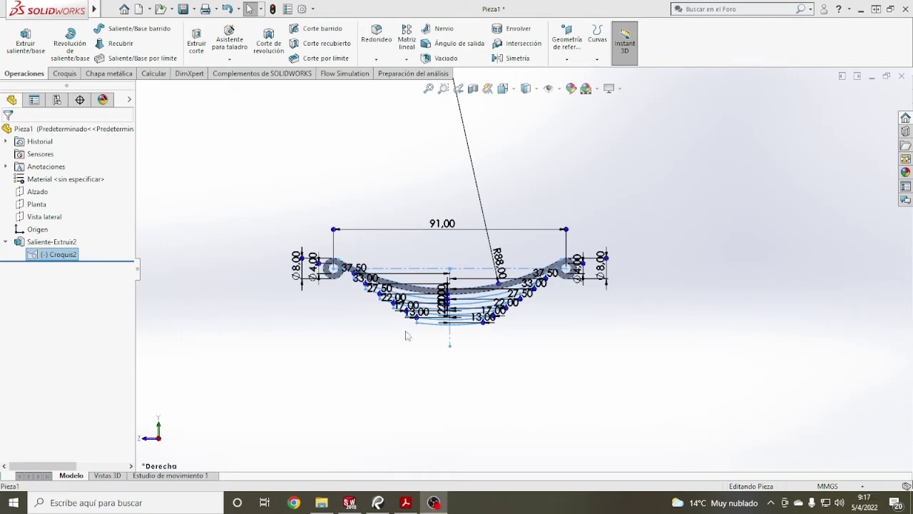
- Start a boss extrusion and select the second leaf region of Croquis2
scroll(401, 319, down, 3)
scroll(397, 257, down, 3)
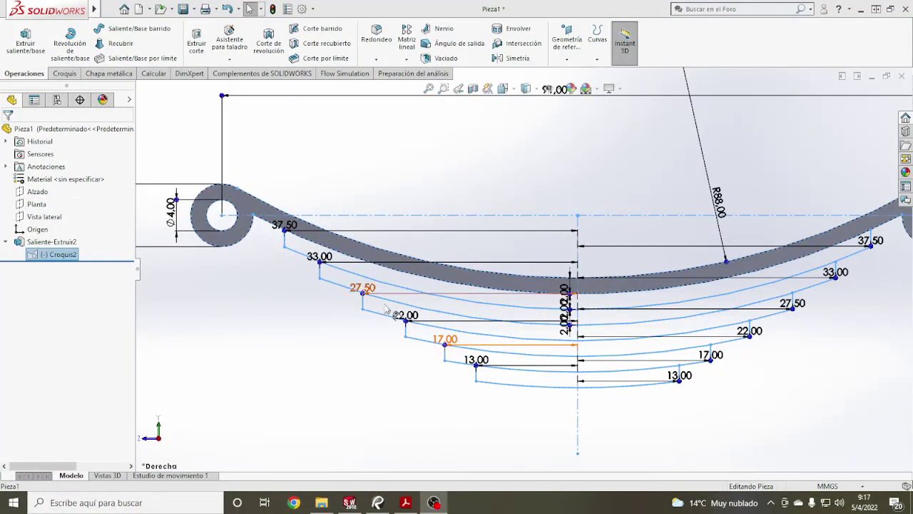
key(z)
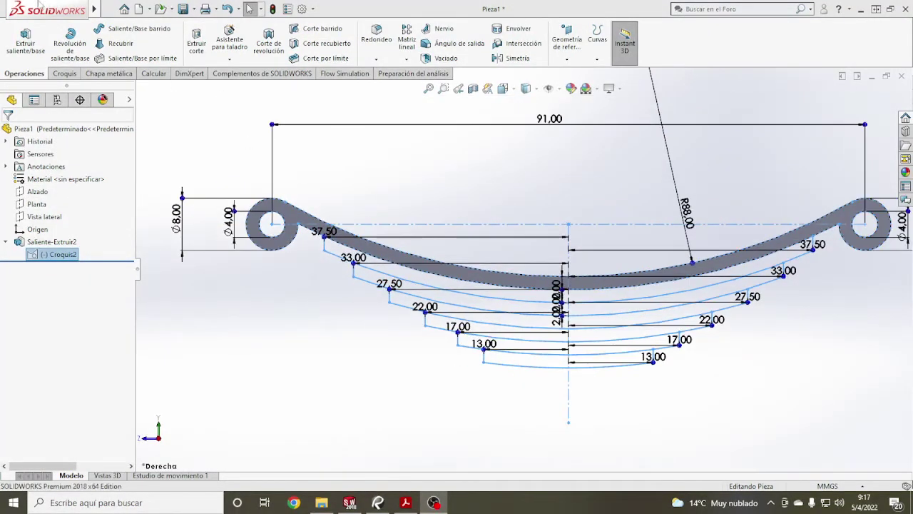
click(26, 42)
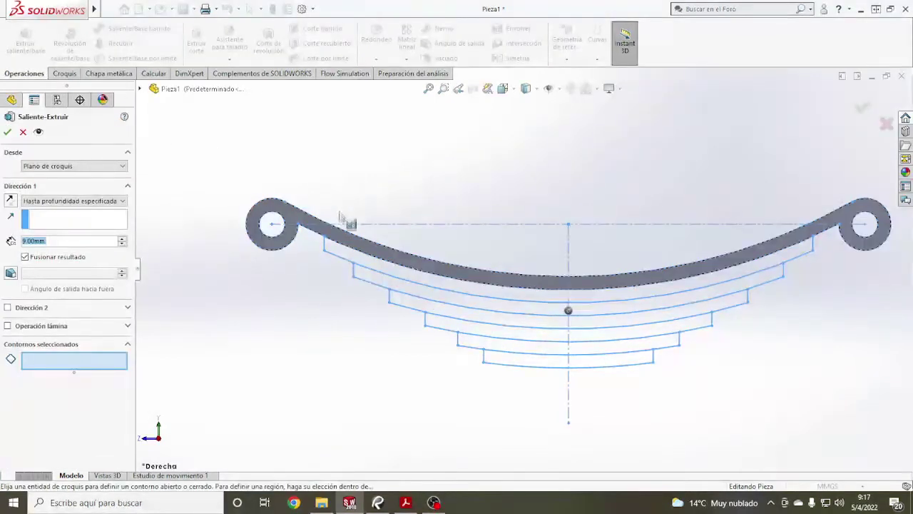
click(50, 362)
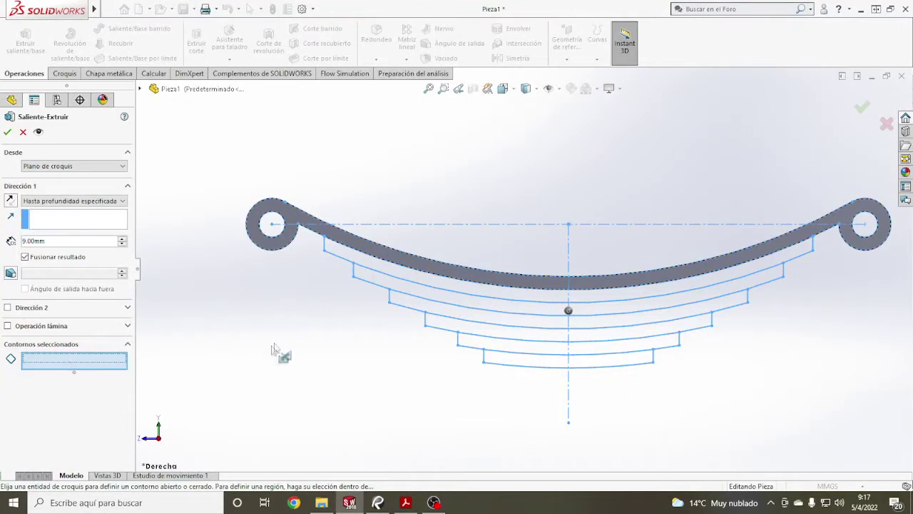
click(373, 270)
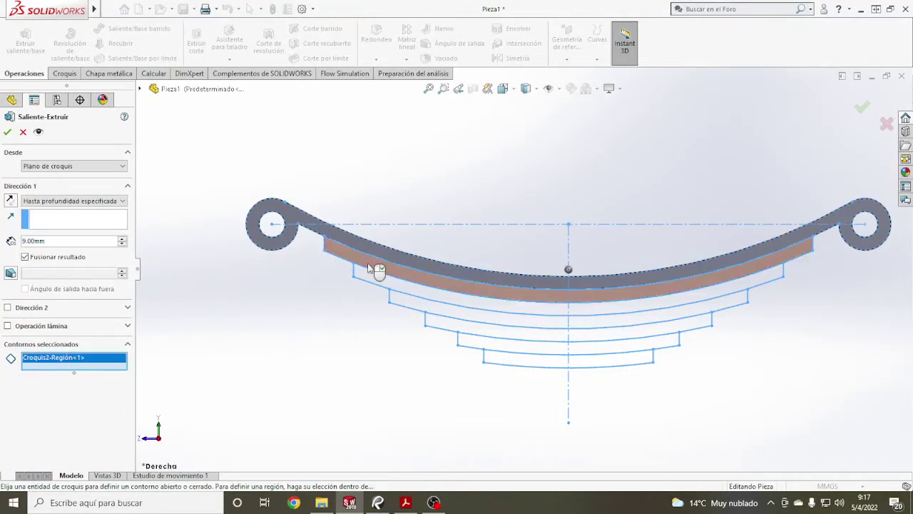
- Extrude the second leaf mid-plane 9 mm as a separate body, Saliente-Extruir3
click(82, 201)
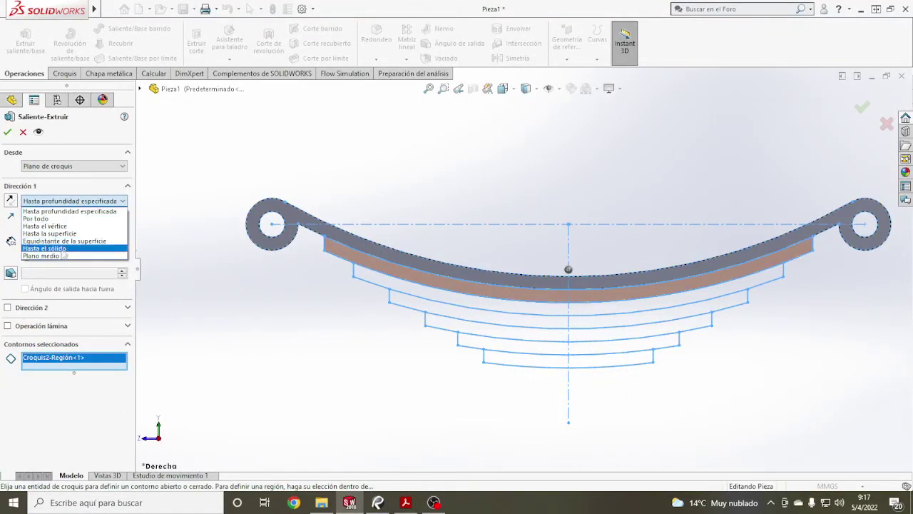
click(62, 256)
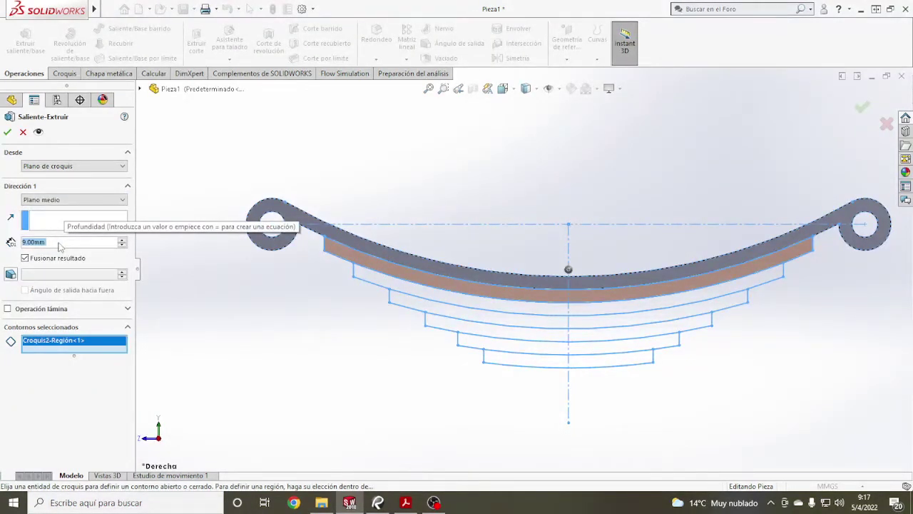
click(73, 200)
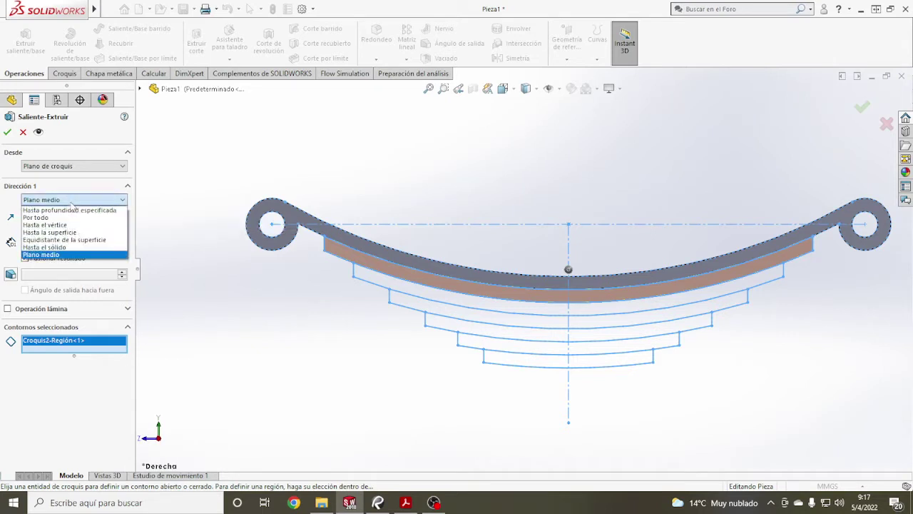
click(72, 203)
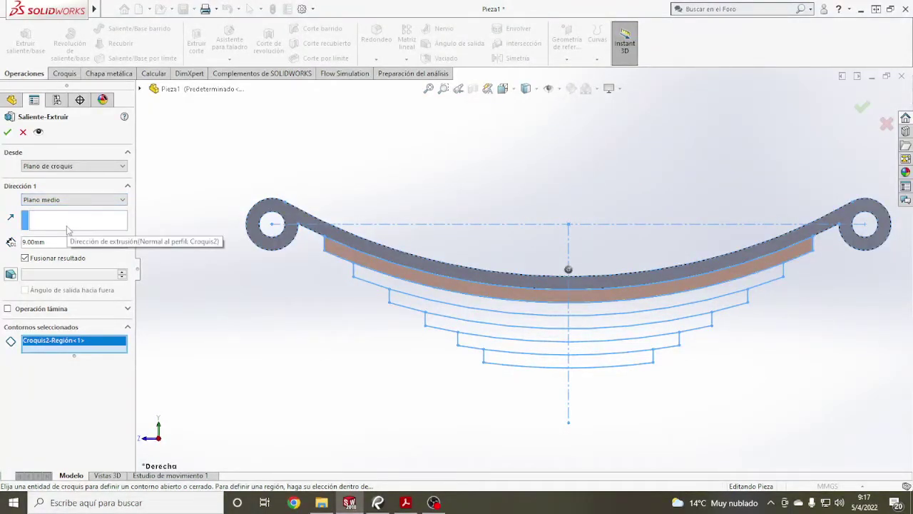
click(25, 259)
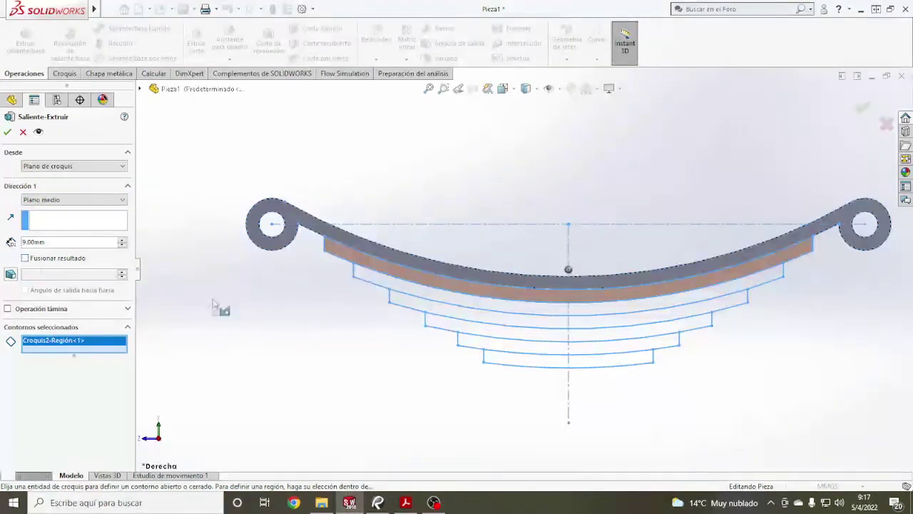
click(7, 131)
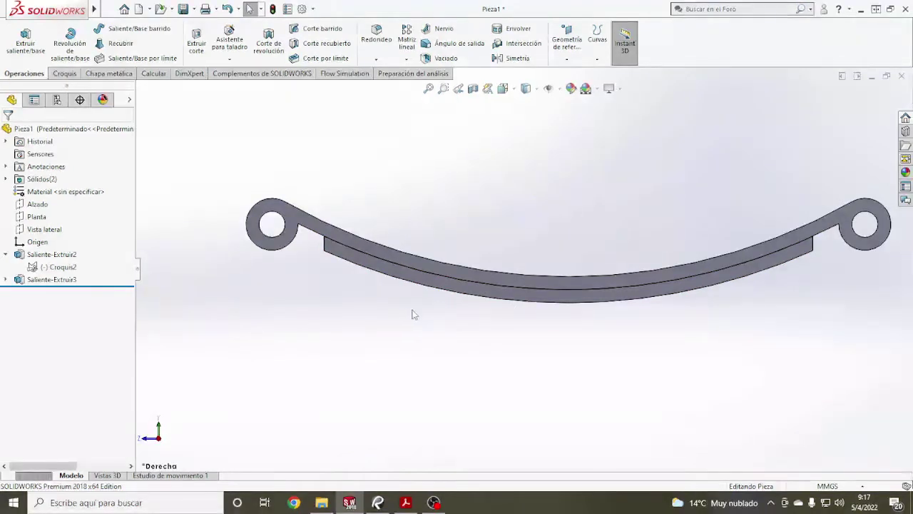
click(7, 279)
- Extrude the third leaf region of Croquis2 mid-plane 9 mm as a separate body, Saliente-Extruir4
click(6, 279)
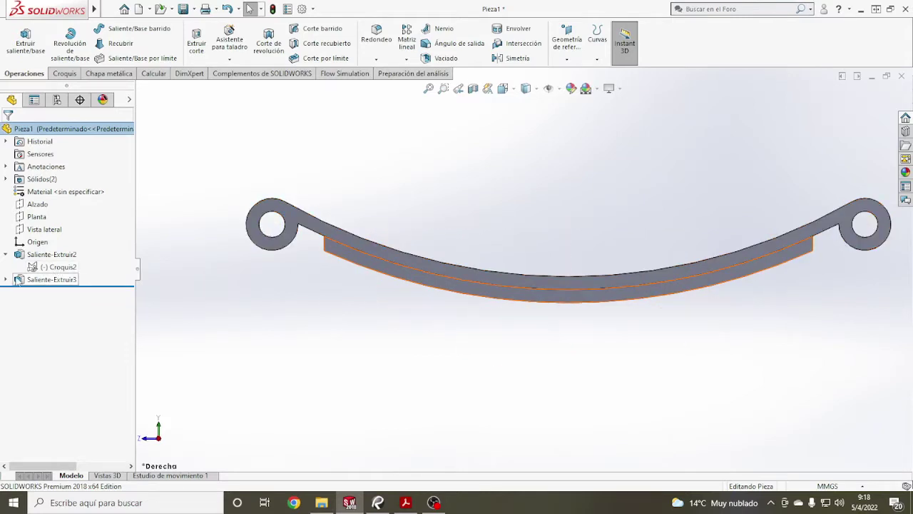
click(6, 280)
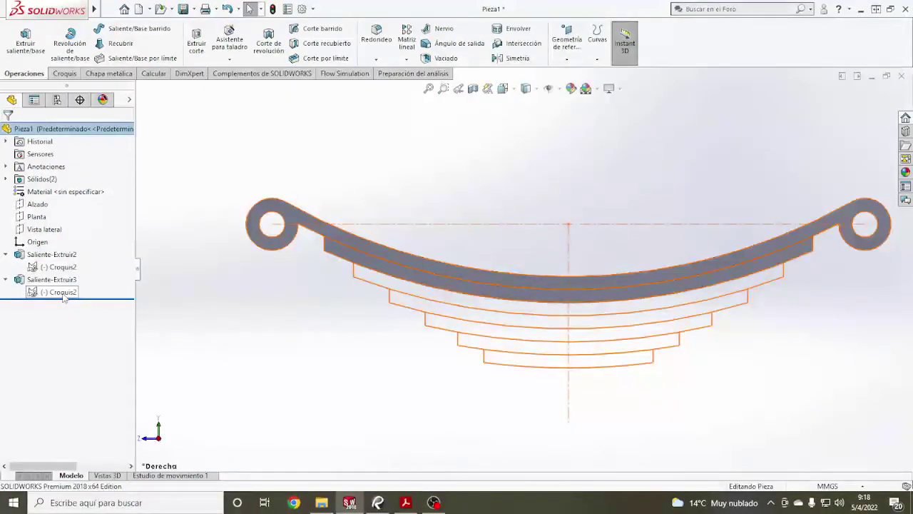
click(63, 294)
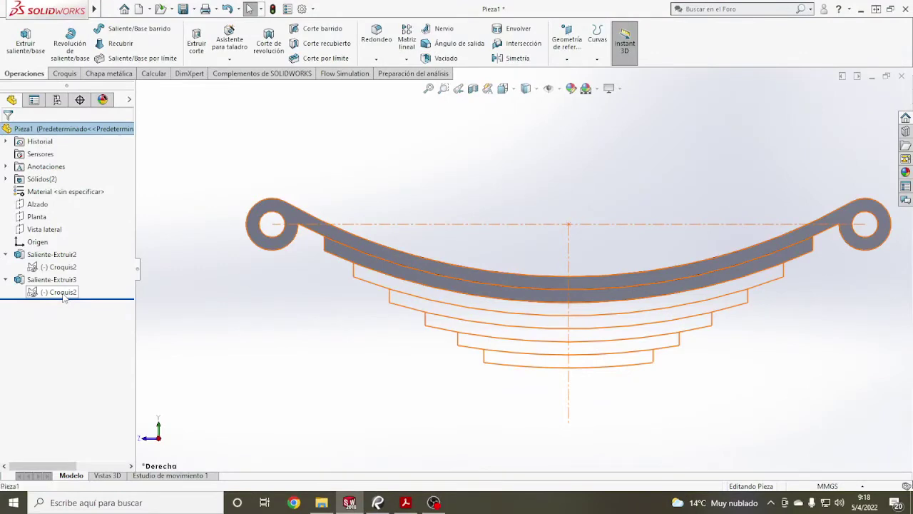
click(43, 53)
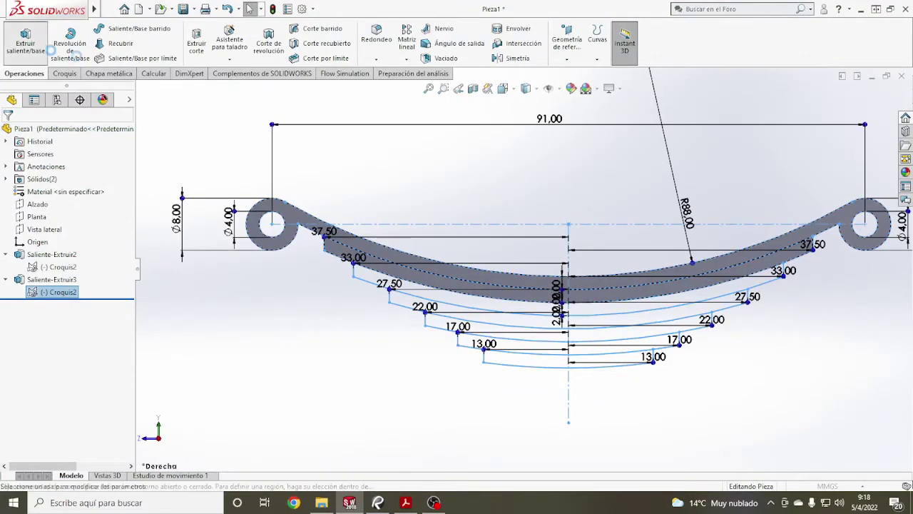
click(450, 302)
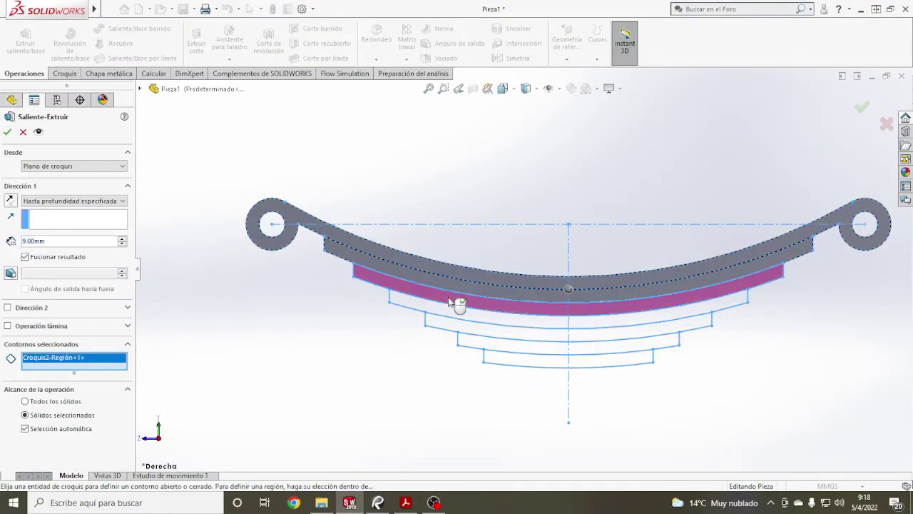
click(71, 200)
click(69, 258)
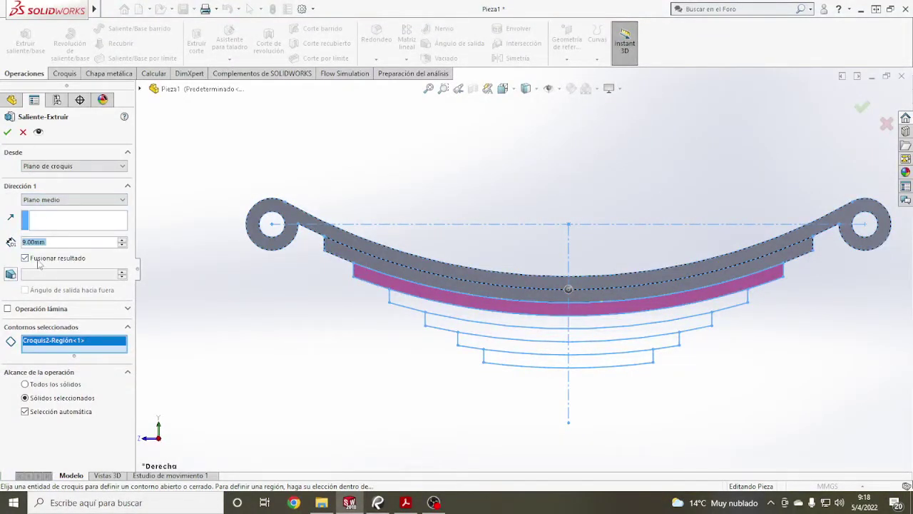
click(39, 260)
click(10, 131)
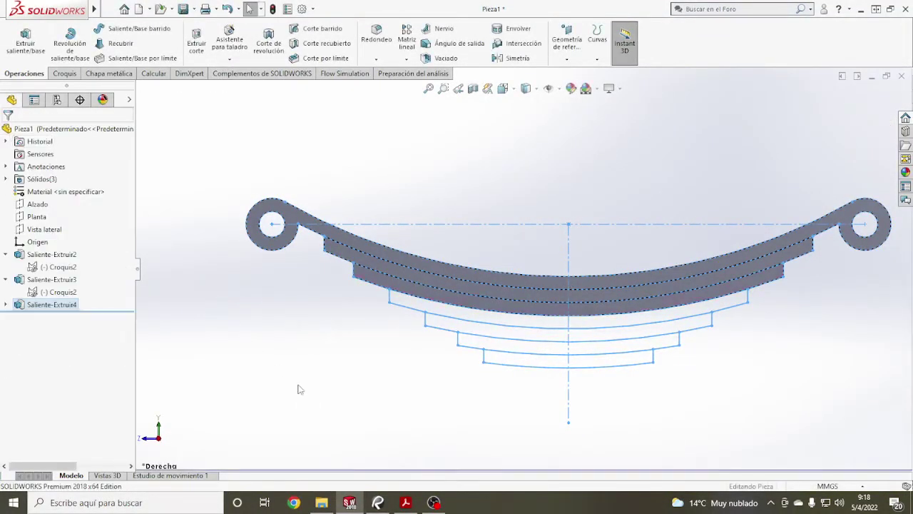
click(5, 304)
double_click(57, 317)
click(25, 40)
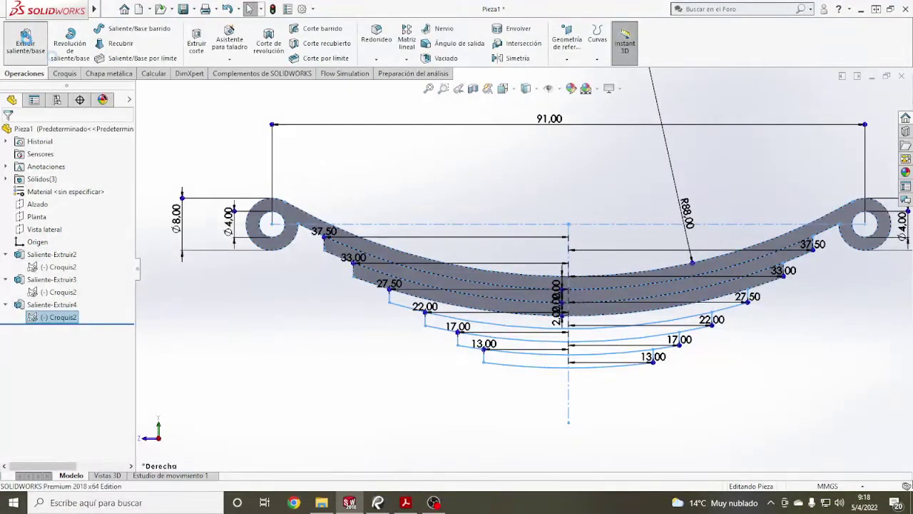
click(420, 306)
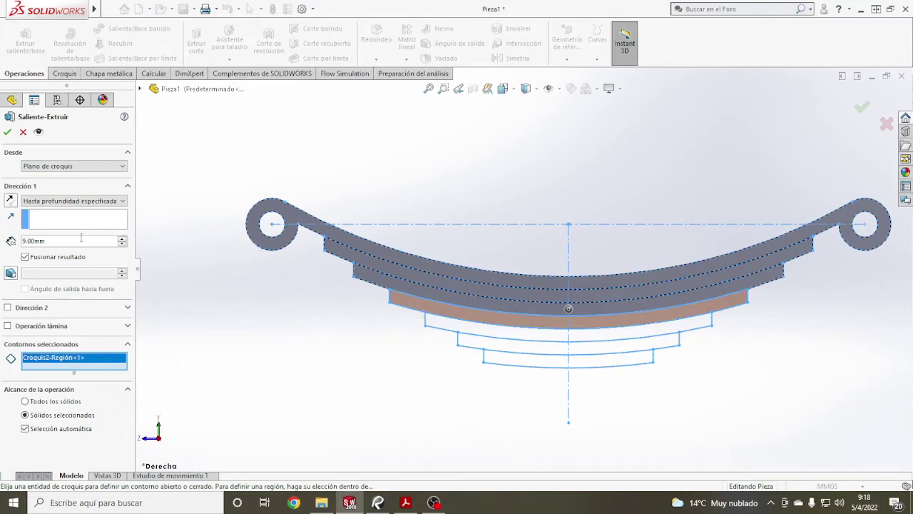
click(449, 328)
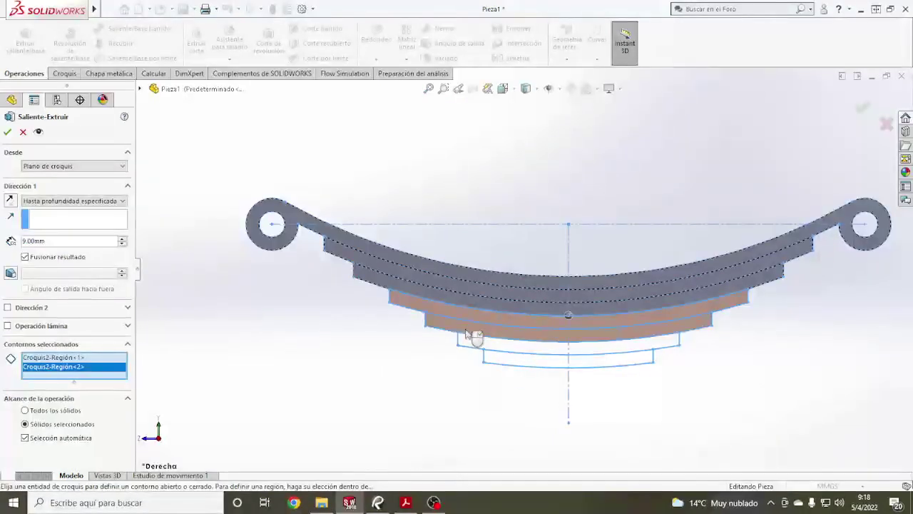
click(492, 347)
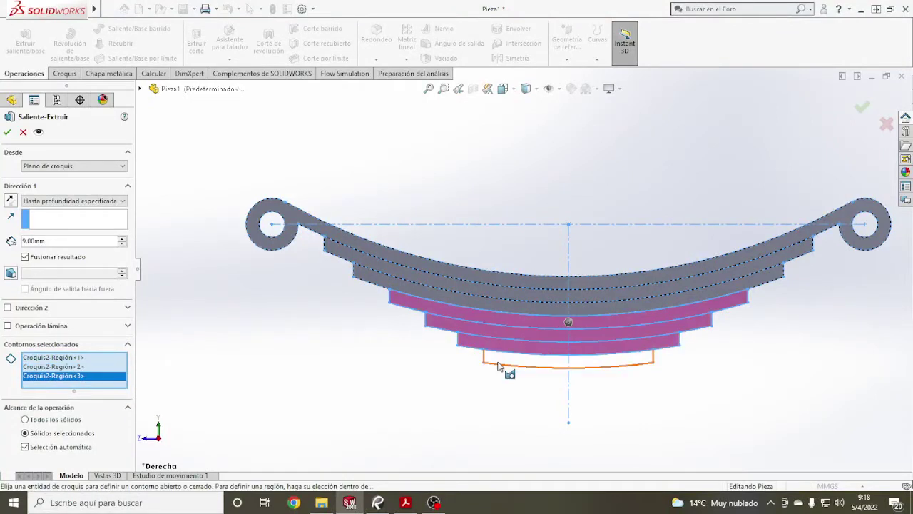
click(505, 363)
click(505, 364)
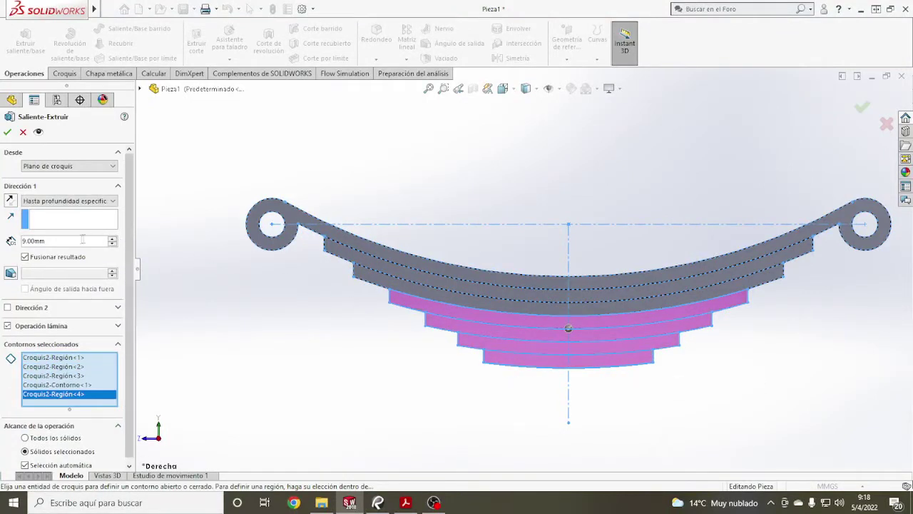
click(61, 261)
click(71, 201)
click(42, 255)
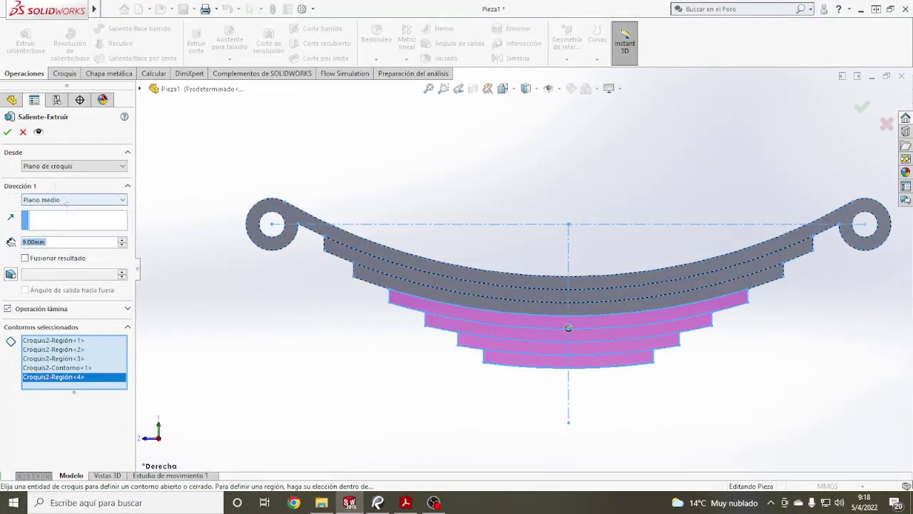
click(8, 133)
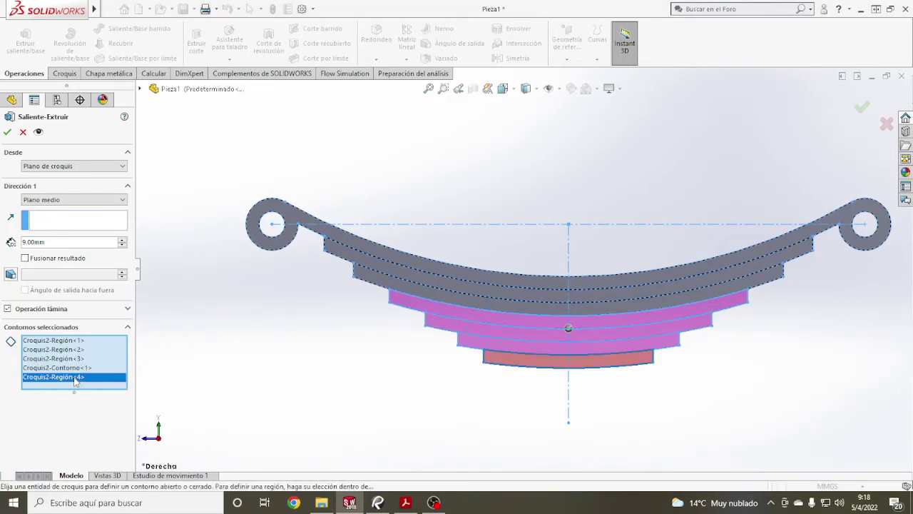
key(Escape)
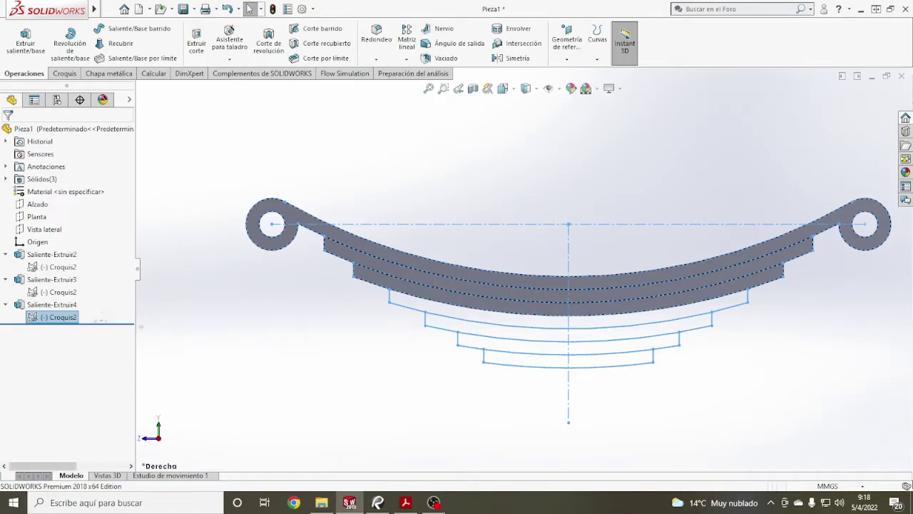
- Extrude the four lower leaf regions of Croquis2 together, mid-plane 9 mm (Saliente-Extruir5)
click(25, 39)
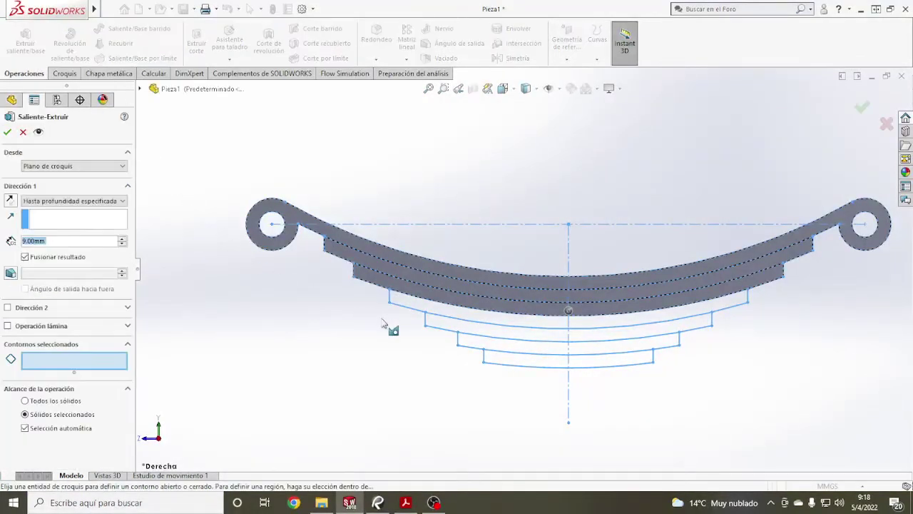
click(464, 318)
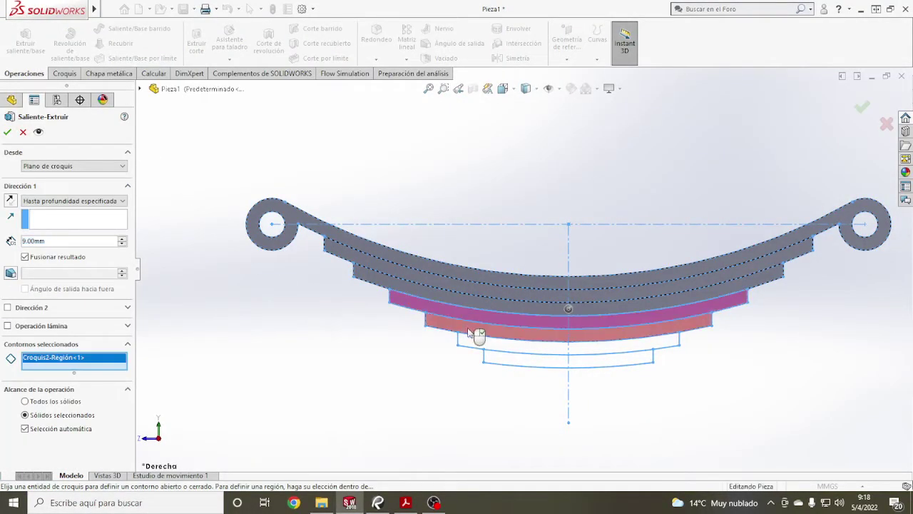
click(471, 334)
click(480, 345)
click(504, 367)
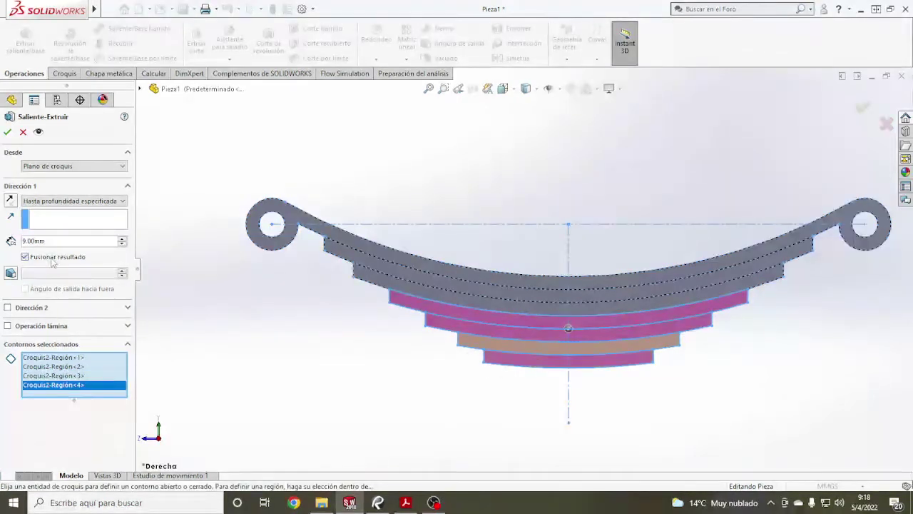
click(73, 201)
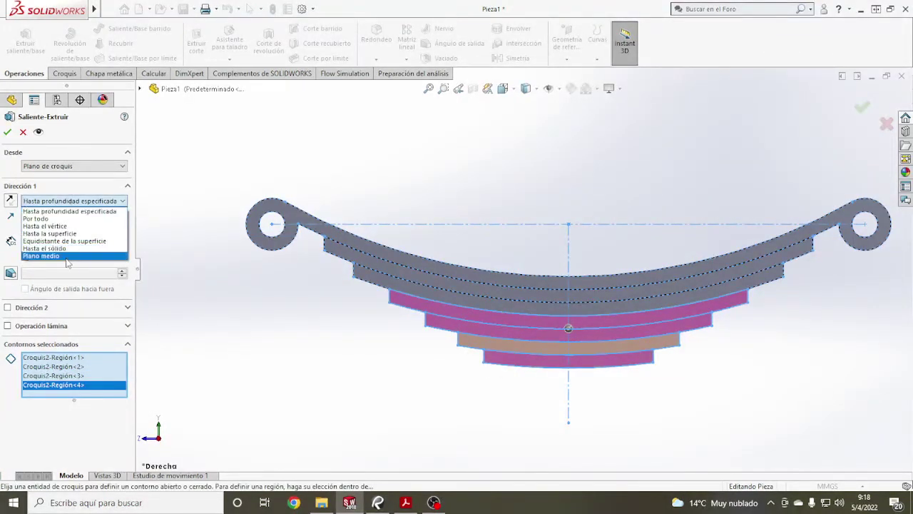
click(66, 258)
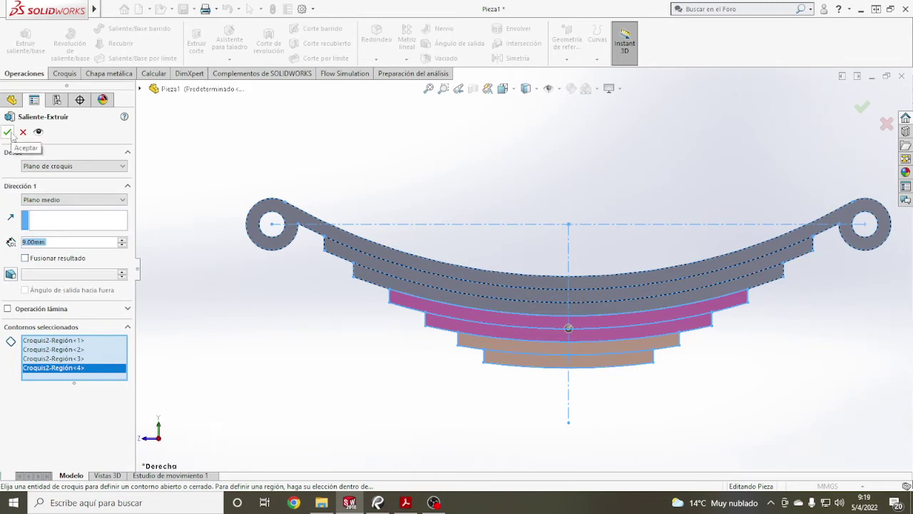
click(7, 132)
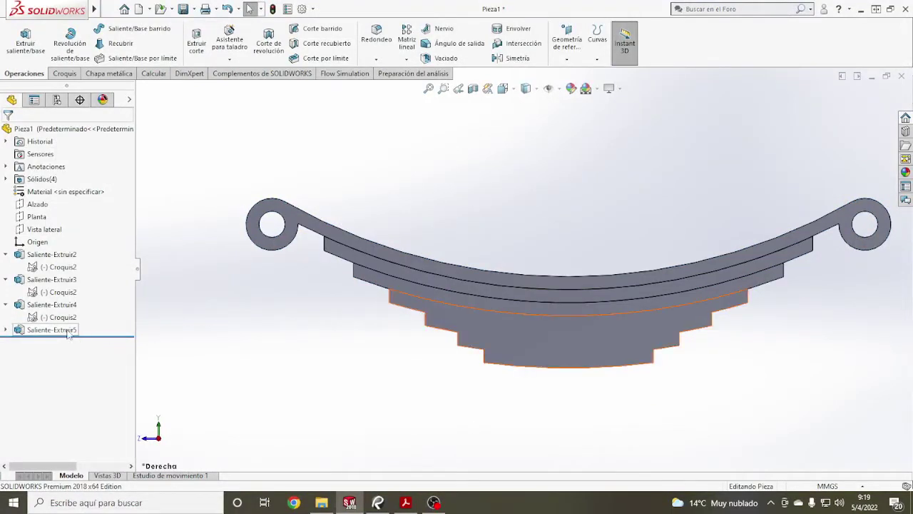
- Edit Saliente-Extruir5 to remove Regions 4, 3 and 2, keeping only the fourth leaf
click(6, 329)
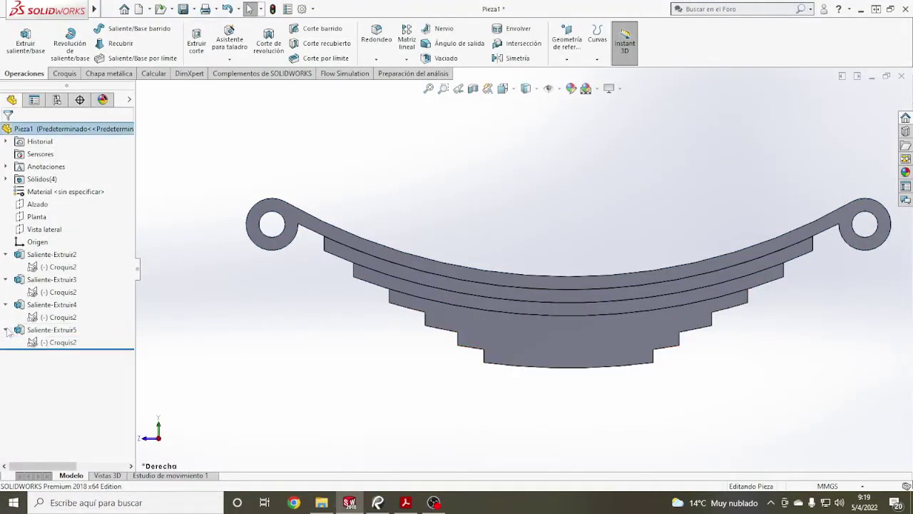
right_click(54, 342)
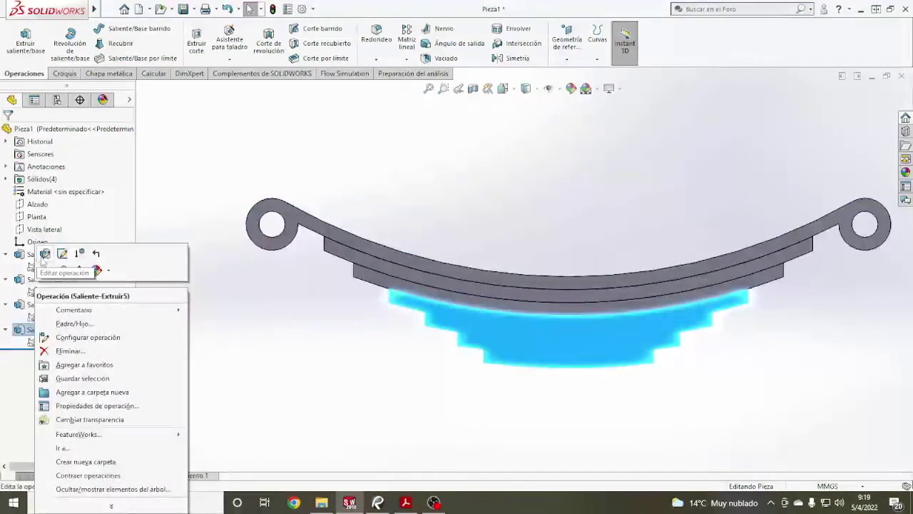
click(45, 259)
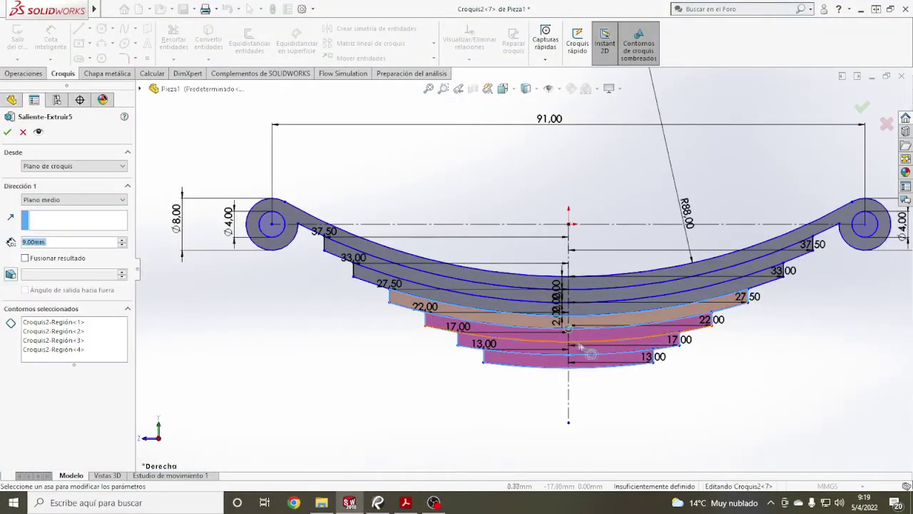
scroll(612, 359, down, 1)
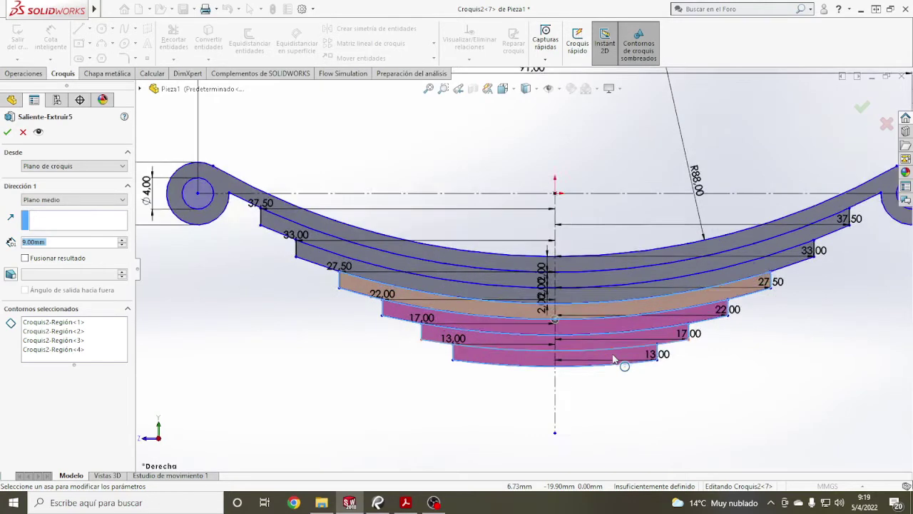
scroll(613, 355, down, 1)
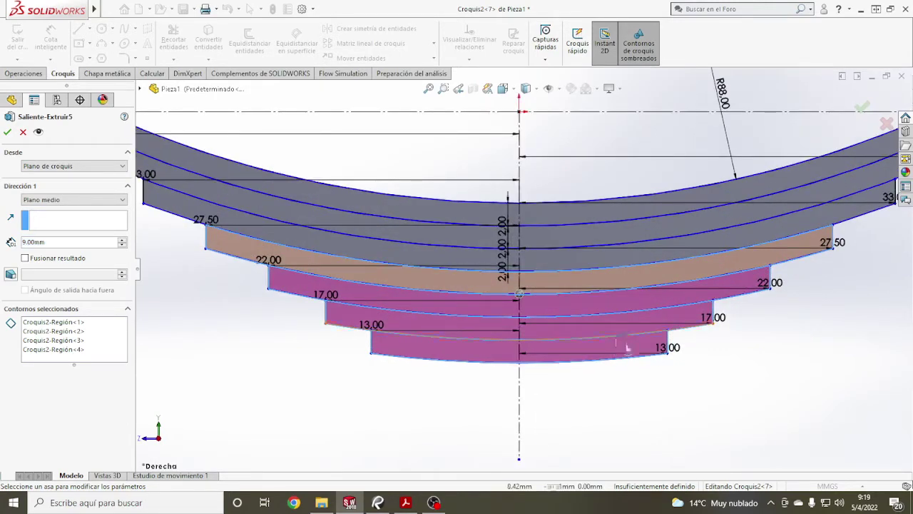
click(75, 349)
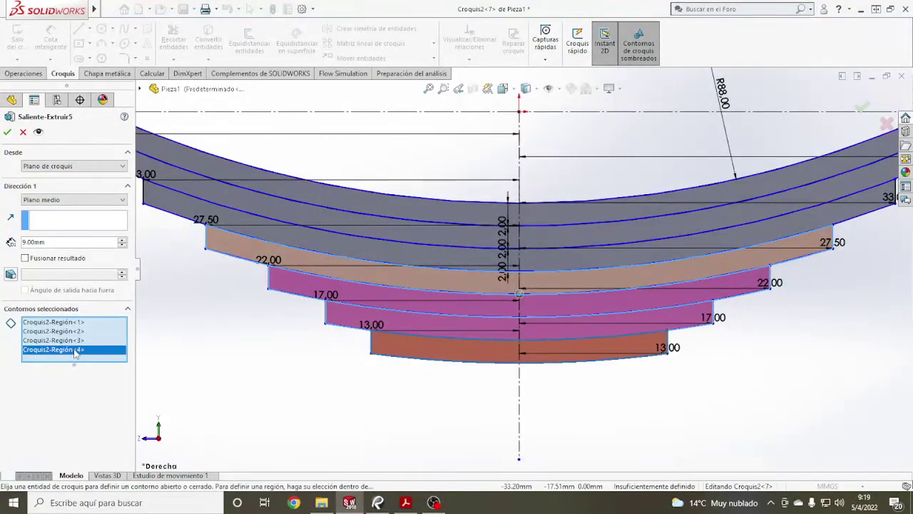
key(Delete)
key(Delete)
key(Delete)
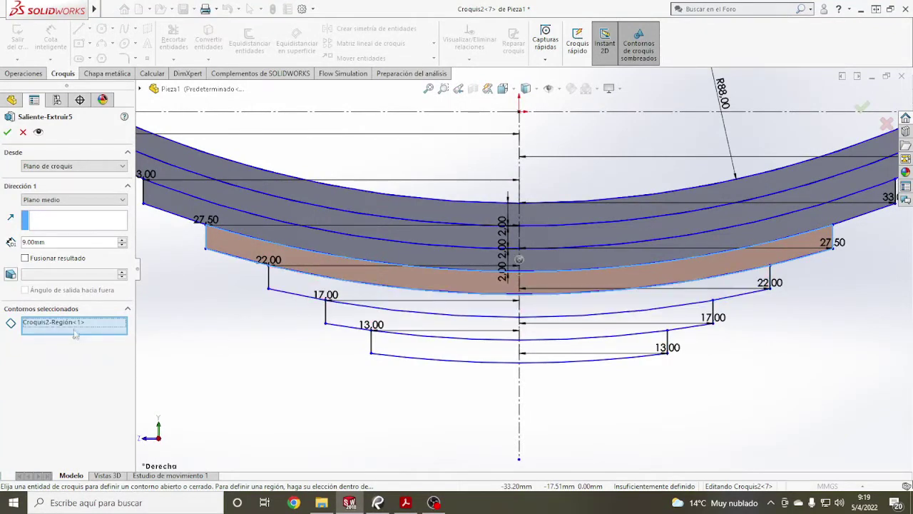
click(7, 132)
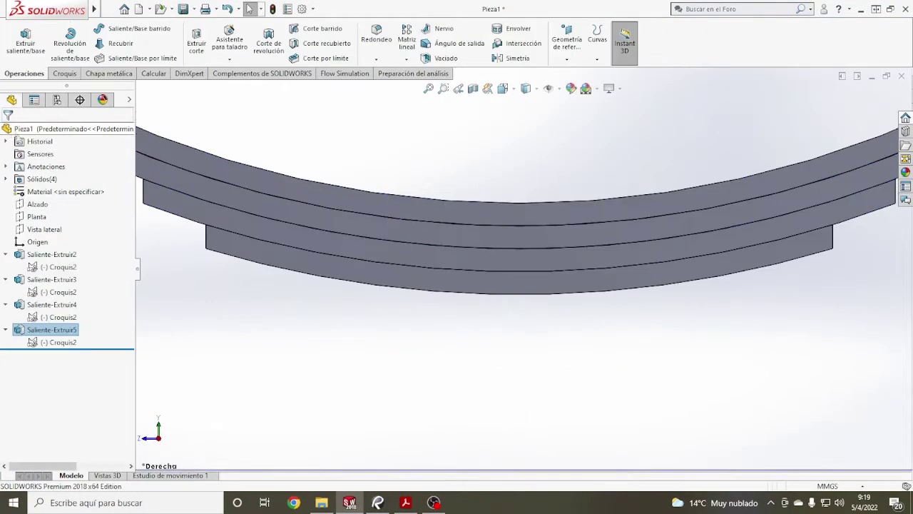
key(f)
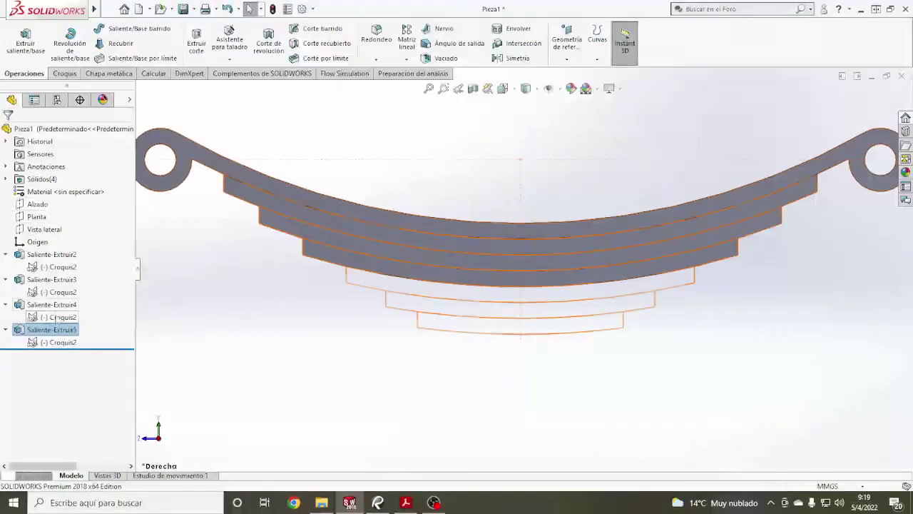
- Extrude the fifth leaf region mid-plane 9 mm as Saliente-Extruir6
click(59, 342)
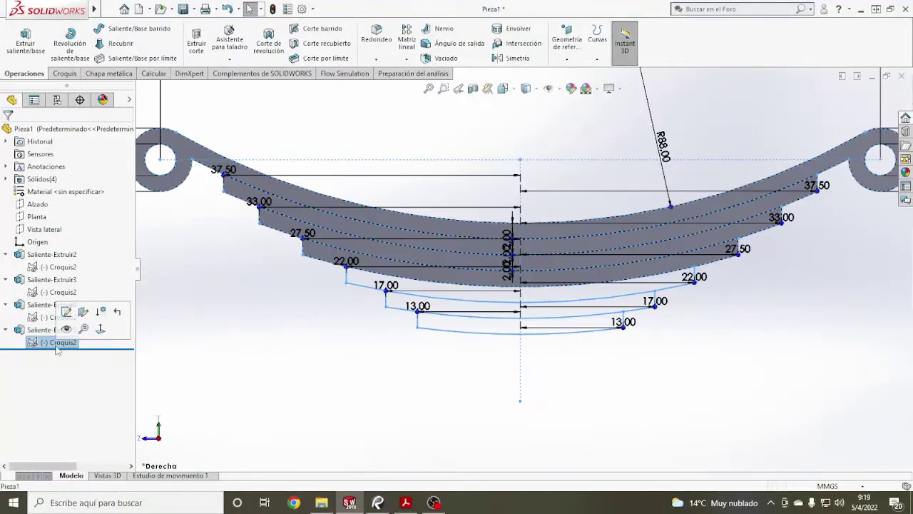
click(30, 41)
click(474, 297)
click(57, 203)
click(57, 255)
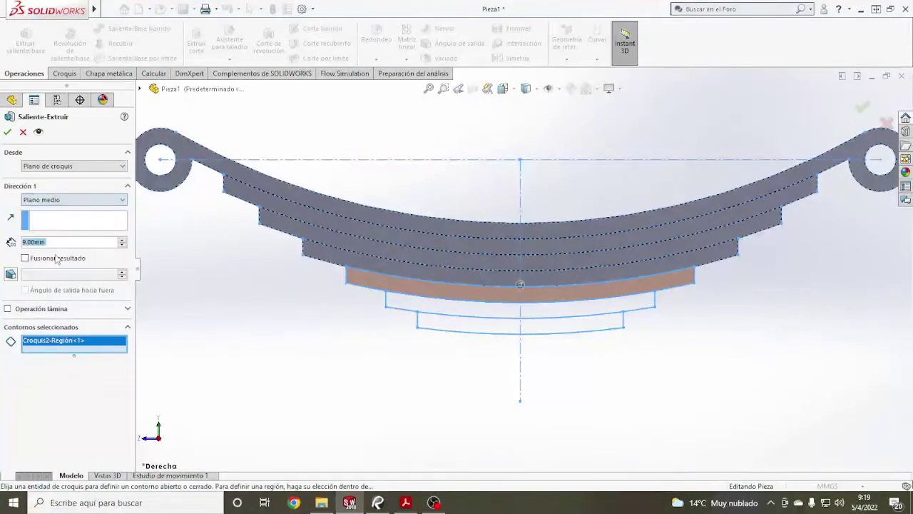
click(7, 132)
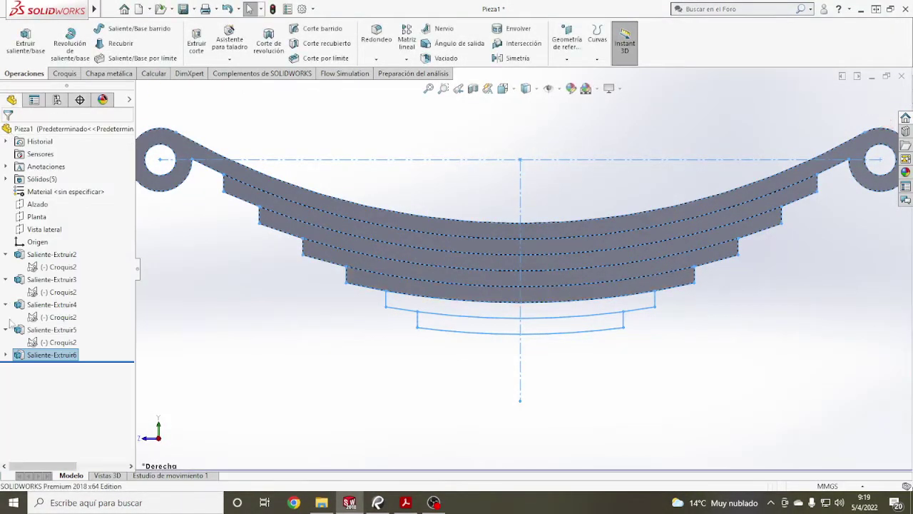
- Extrude the sixth leaf region mid-plane 9 mm as a separate body, Saliente-Extruir7
click(6, 355)
click(31, 367)
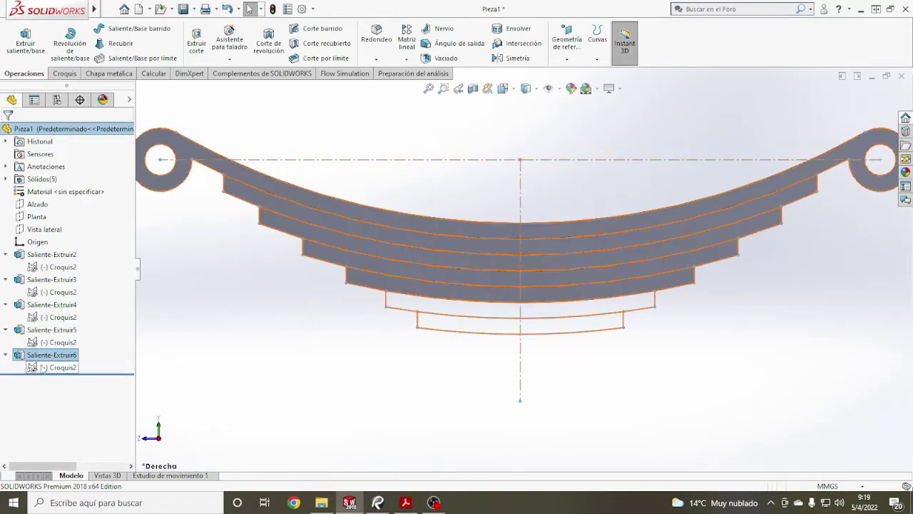
click(26, 40)
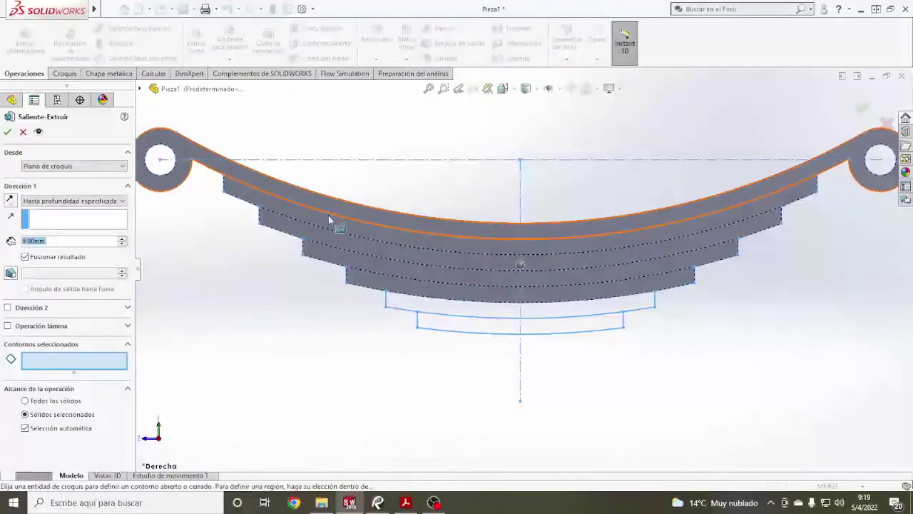
click(463, 303)
click(75, 205)
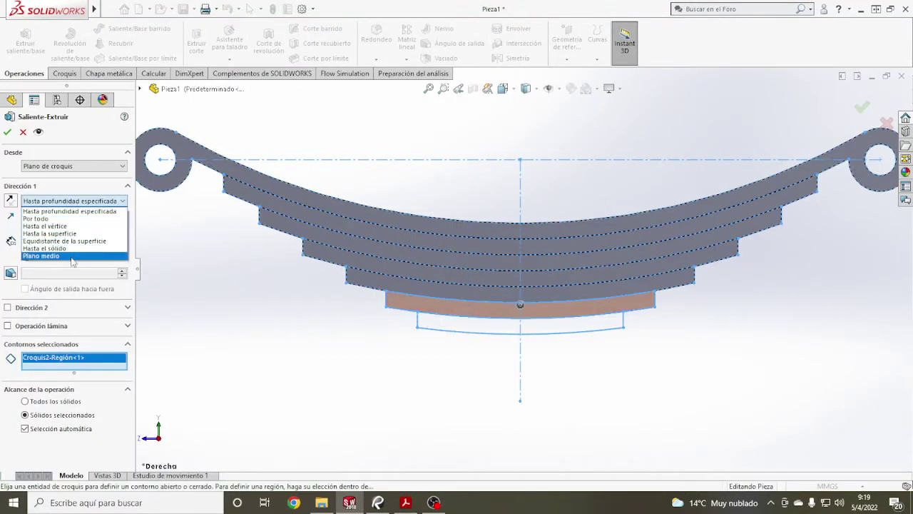
click(72, 260)
click(51, 258)
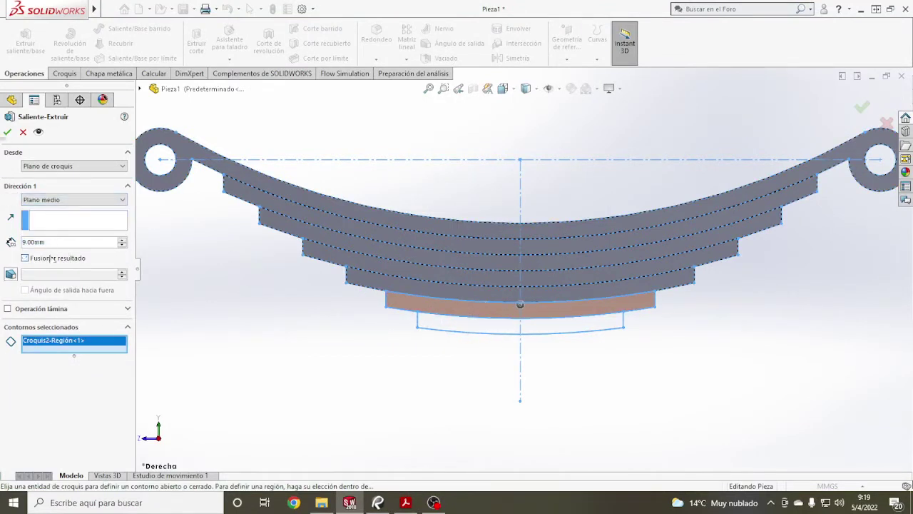
key(Return)
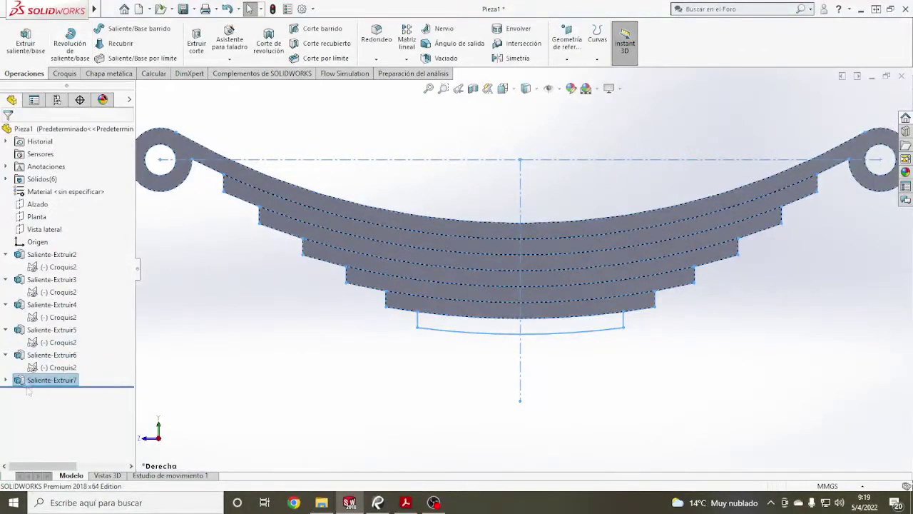
click(6, 380)
- Extrude the bottom leaf region mid-plane 9 mm, clearing the open-contour warning
click(57, 392)
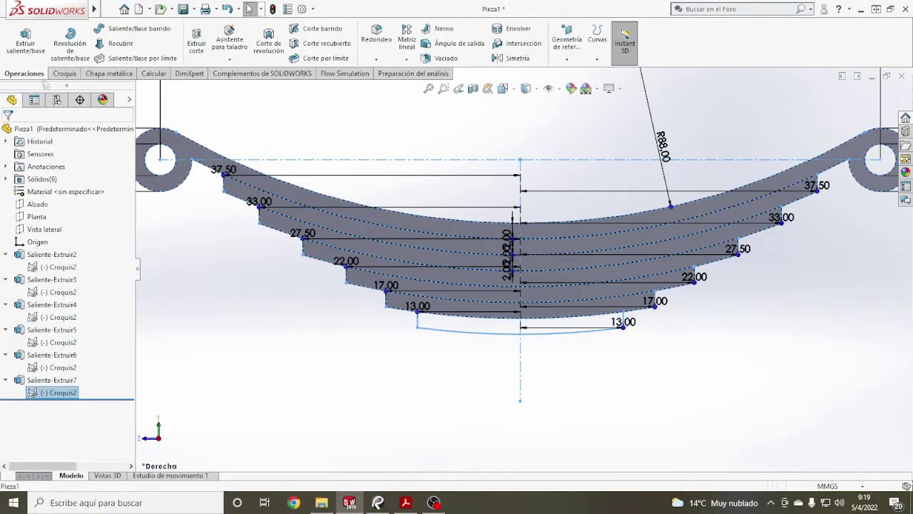
click(26, 45)
click(78, 201)
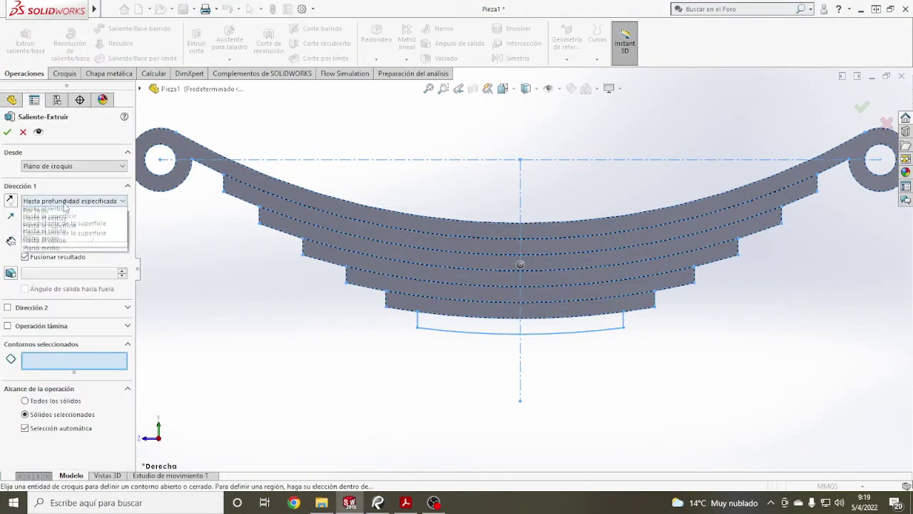
click(58, 255)
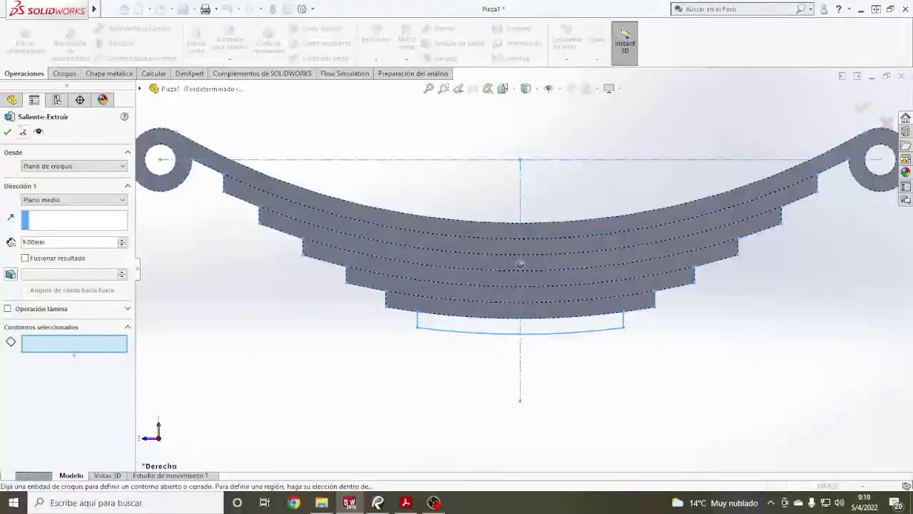
click(8, 132)
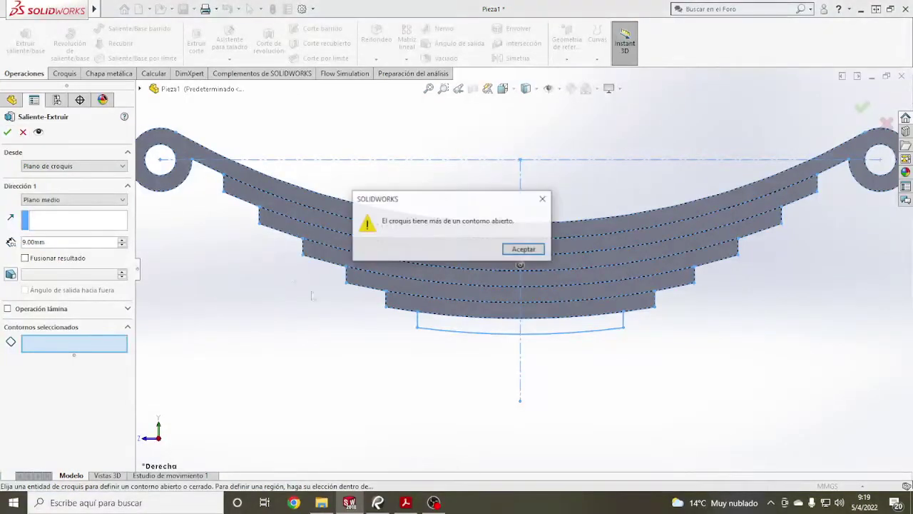
click(521, 251)
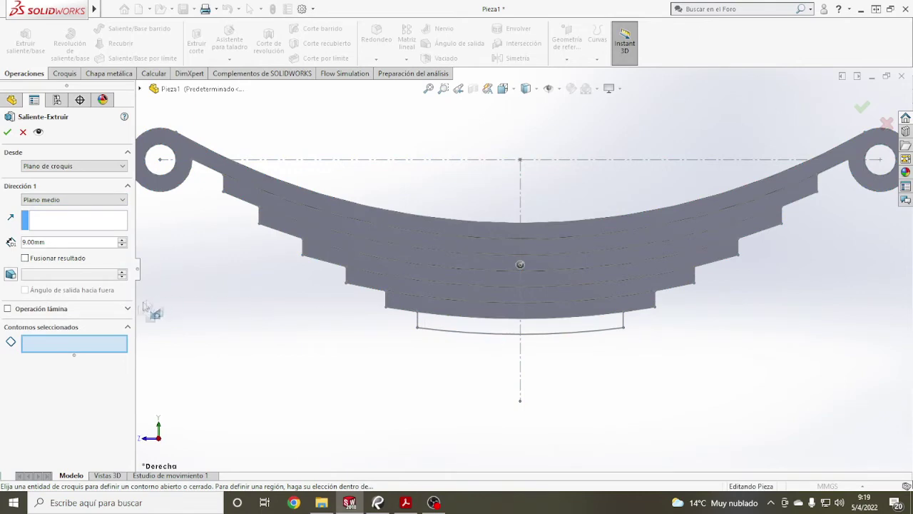
click(474, 330)
right_click(468, 330)
- Show the seven-leaf spring isometrically and bring up the 01 PLANOS TREN drawing in Revu
middle_drag(471, 335, 490, 373)
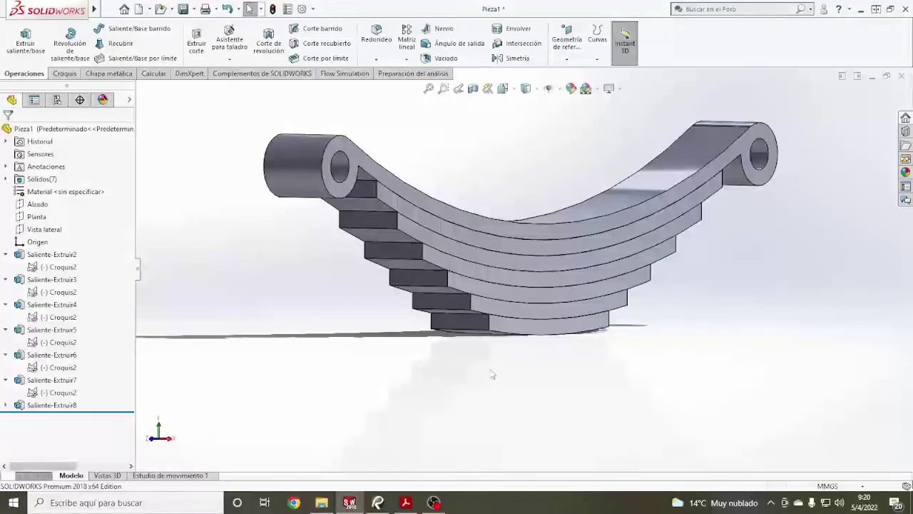
key(ctrl+7)
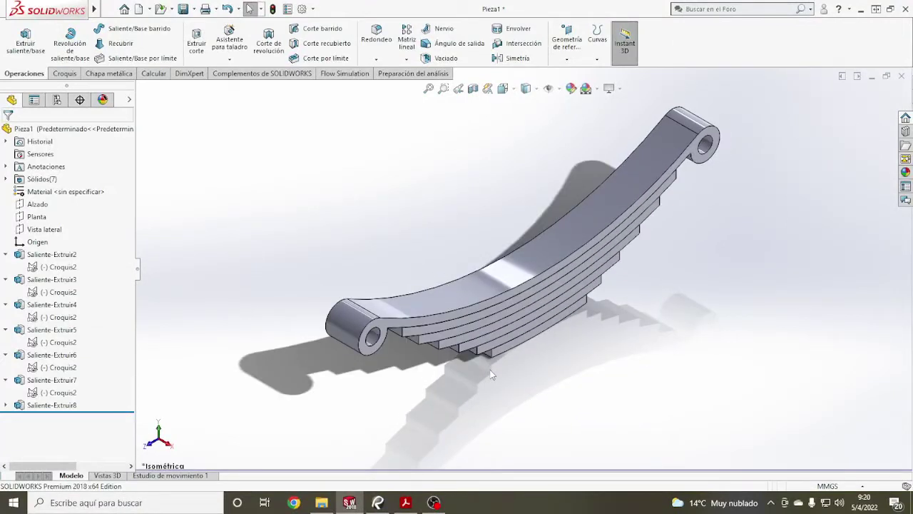
click(378, 502)
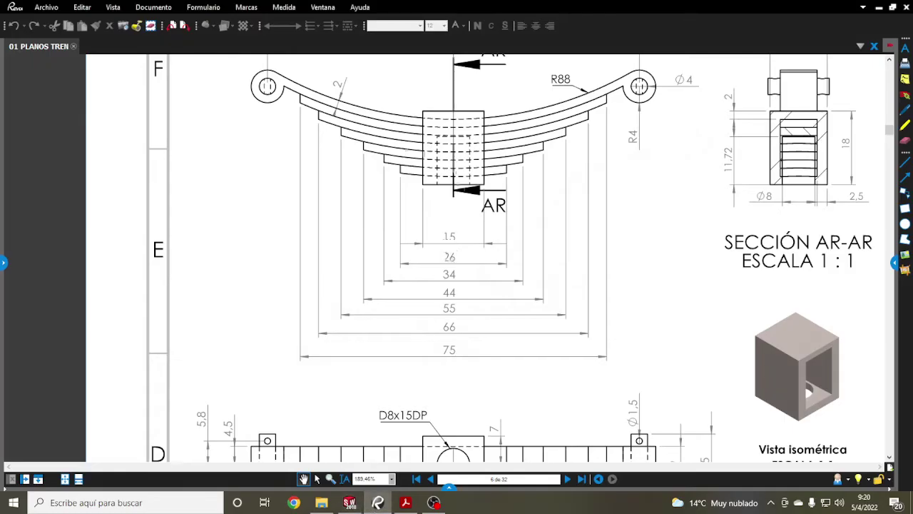
- Scroll and pan the drawing to inspect the bottom view, clamp block, AR-AR section and spring view
scroll(375, 90, down, 5)
scroll(375, 91, down, 5)
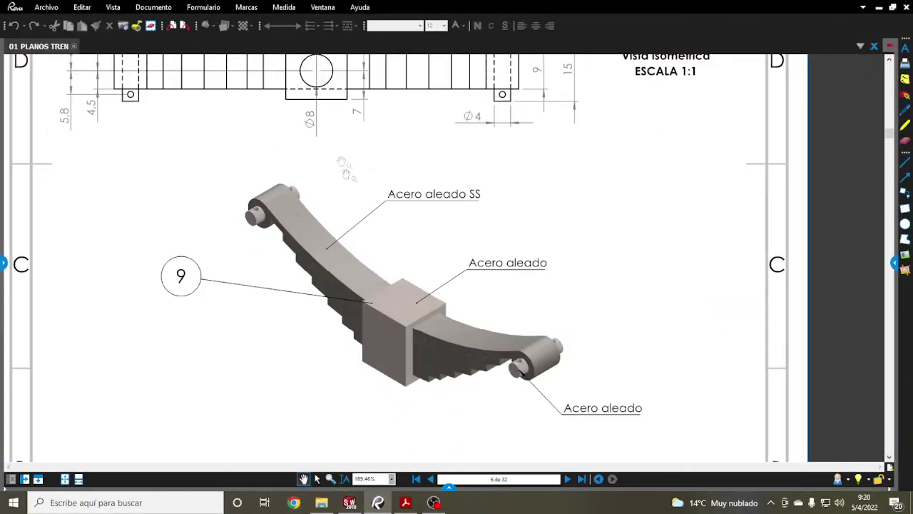
scroll(375, 91, down, 3)
scroll(385, 104, up, 3)
scroll(400, 118, up, 3)
scroll(414, 135, up, 4)
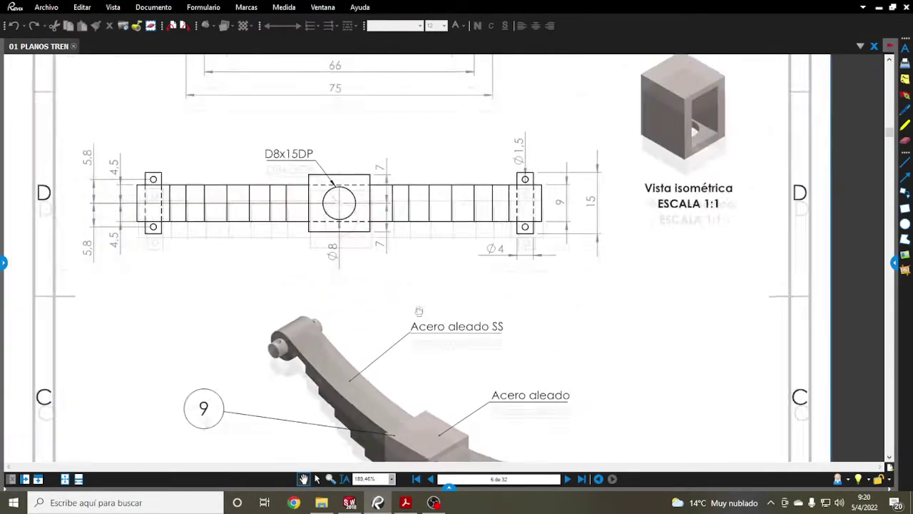
scroll(427, 148, up, 1)
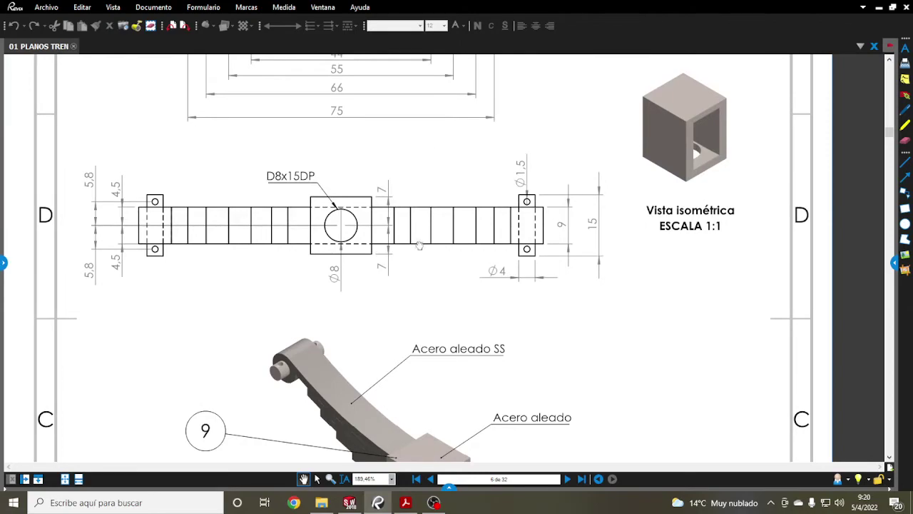
drag(420, 245, 395, 118)
drag(444, 177, 390, 320)
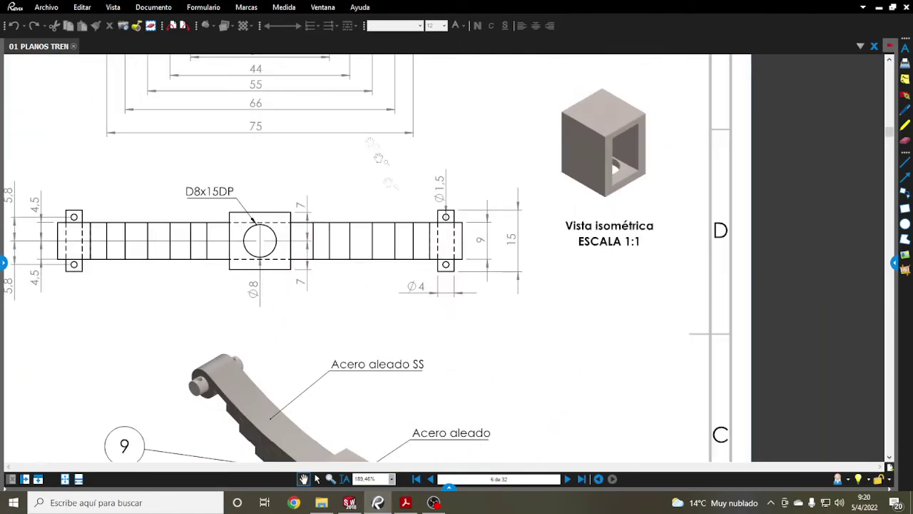
drag(378, 158, 394, 308)
drag(430, 209, 405, 319)
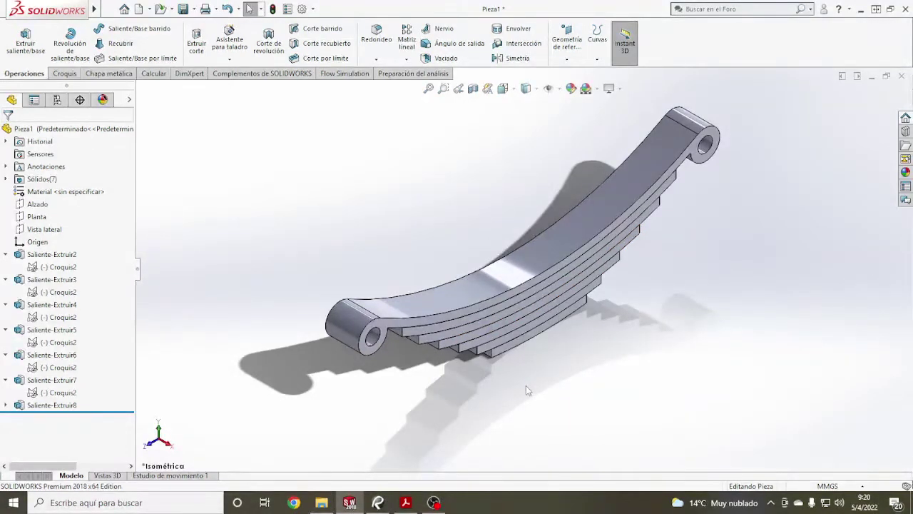
click(378, 502)
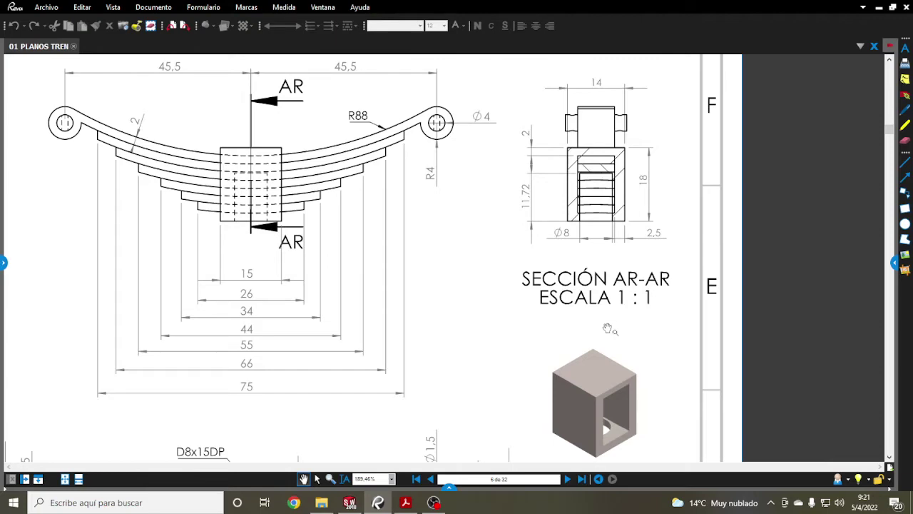
drag(425, 262, 531, 287)
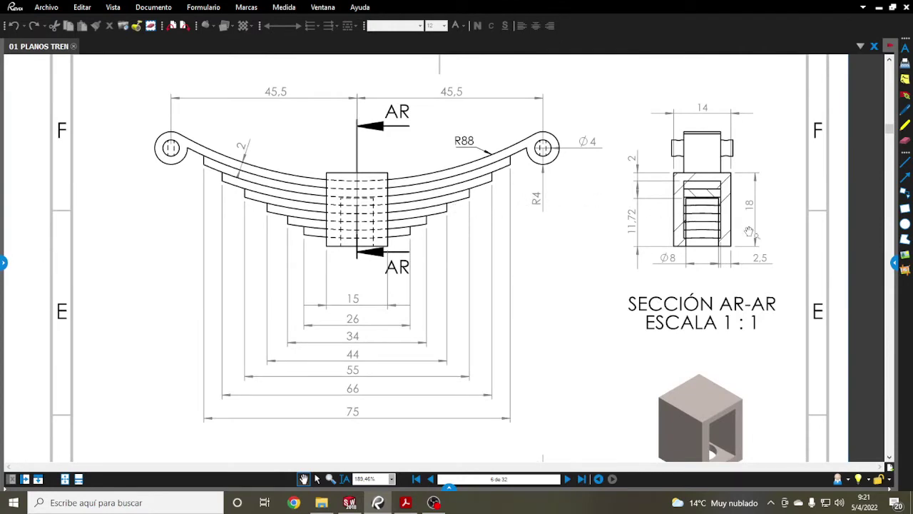
scroll(749, 231, down, 3)
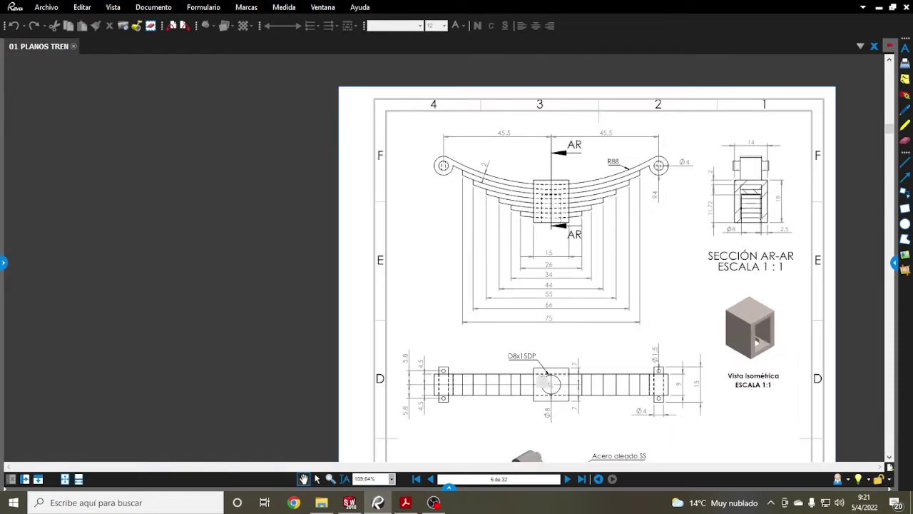
scroll(551, 384, up, 5)
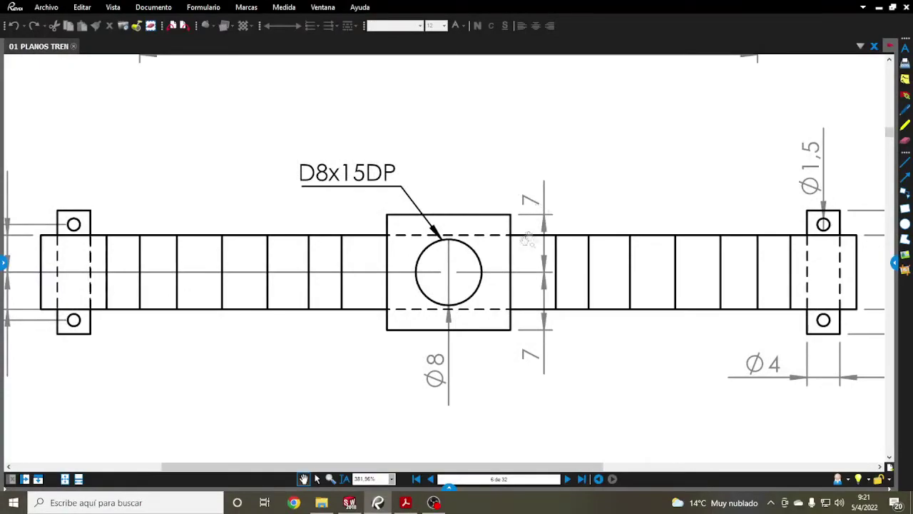
scroll(517, 312, down, 1)
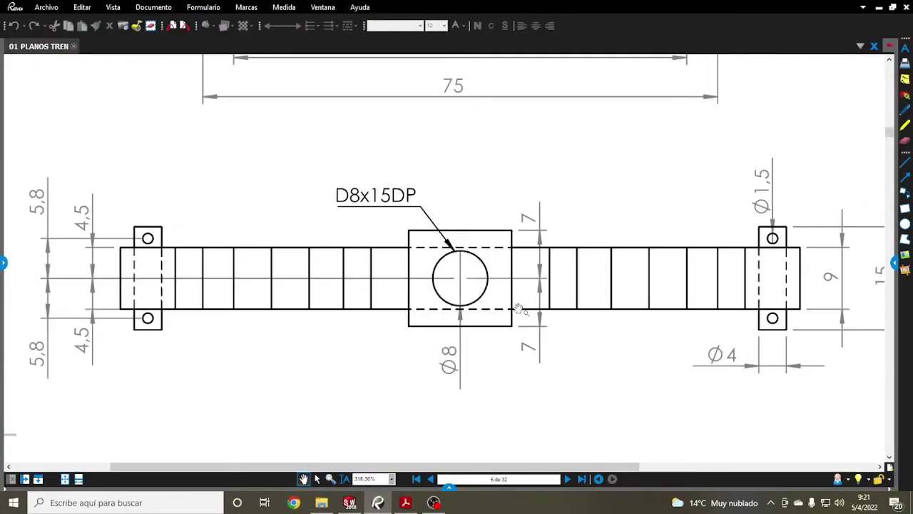
scroll(518, 308, down, 2)
scroll(549, 299, down, 2)
scroll(585, 289, down, 2)
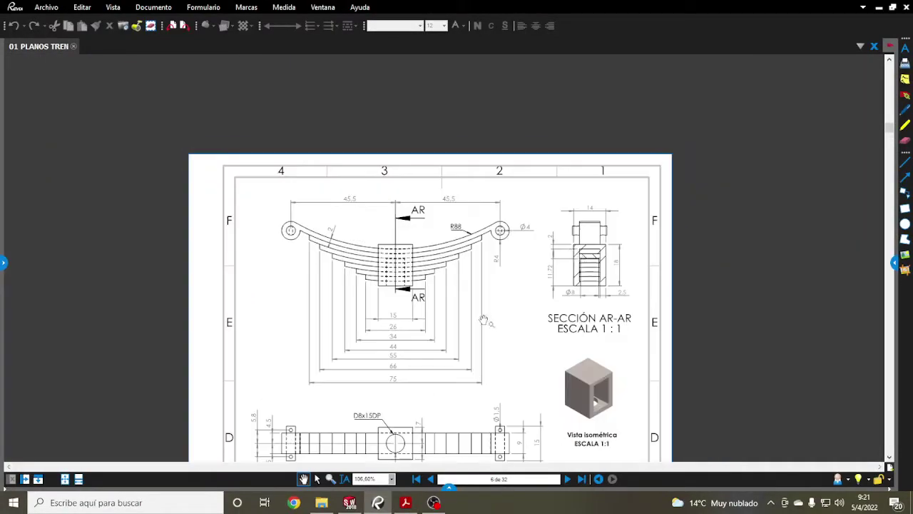
scroll(608, 283, up, 7)
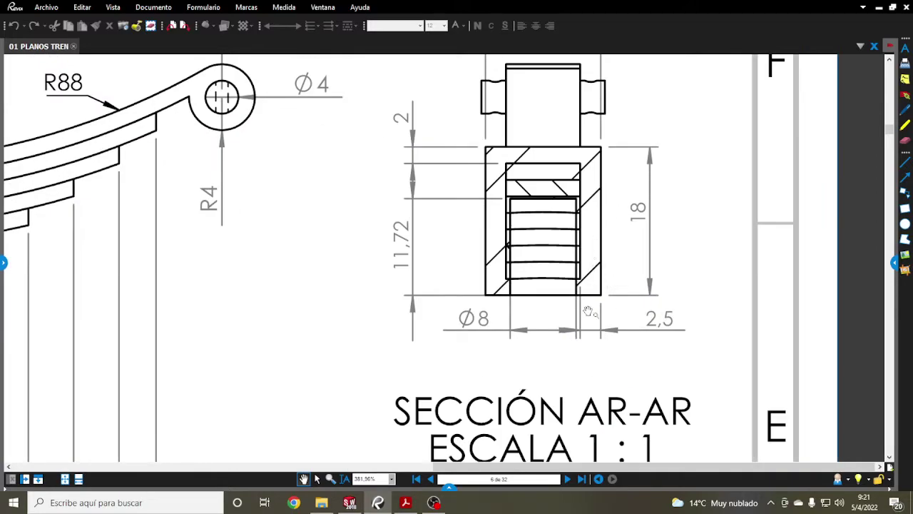
scroll(587, 311, down, 4)
drag(587, 311, 569, 193)
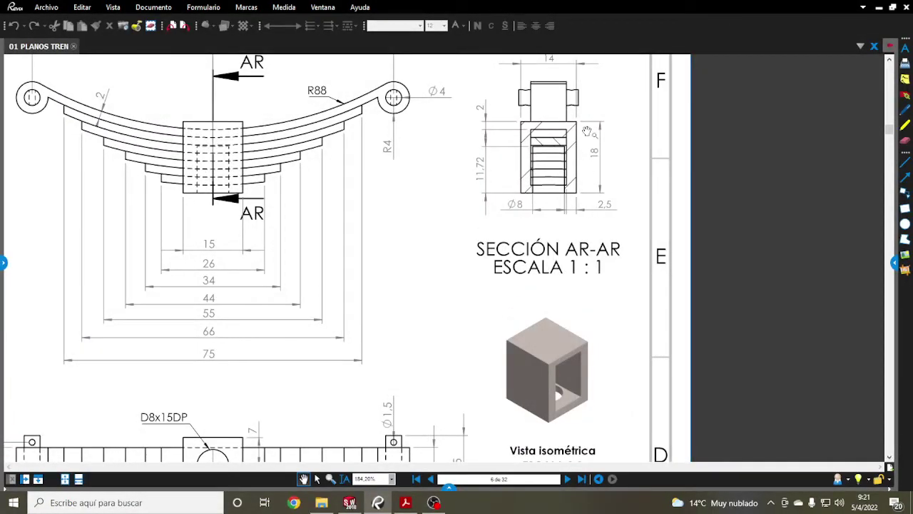
scroll(572, 216, up, 6)
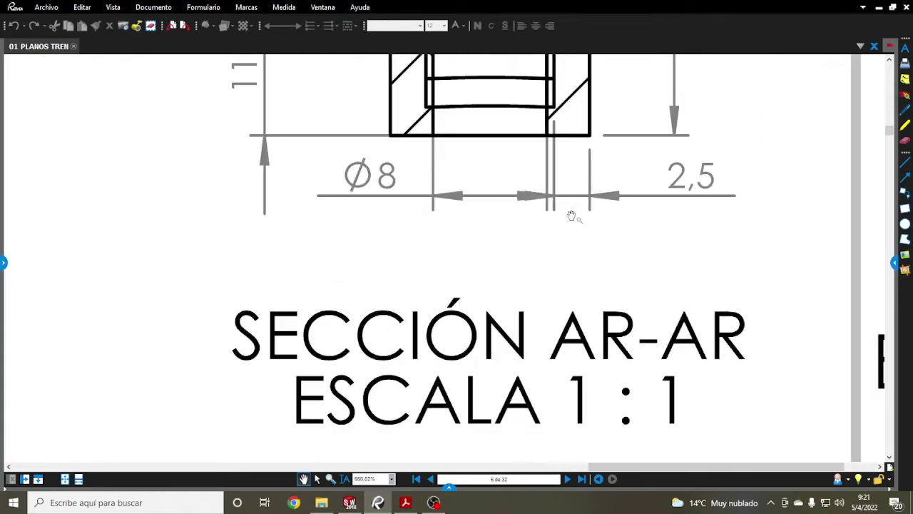
scroll(572, 216, down, 4)
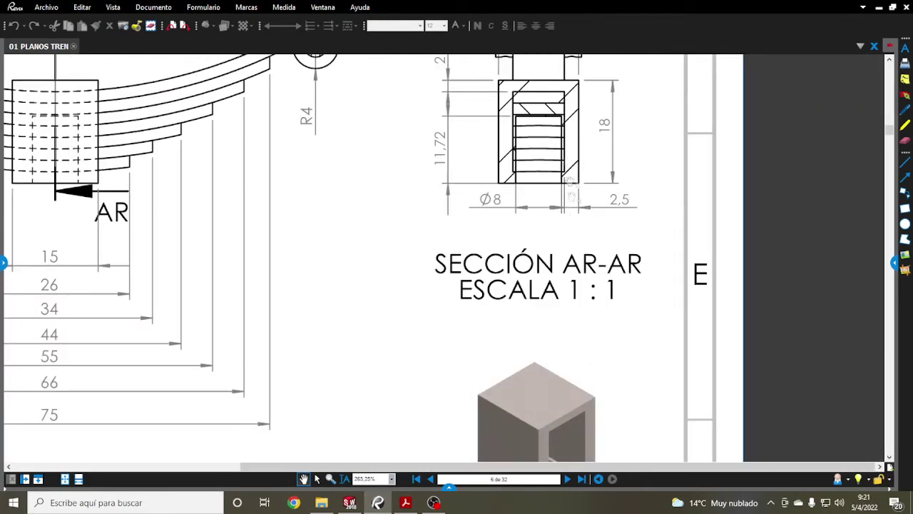
scroll(564, 218, up, 1)
scroll(556, 219, up, 1)
scroll(547, 219, up, 1)
scroll(548, 219, down, 1)
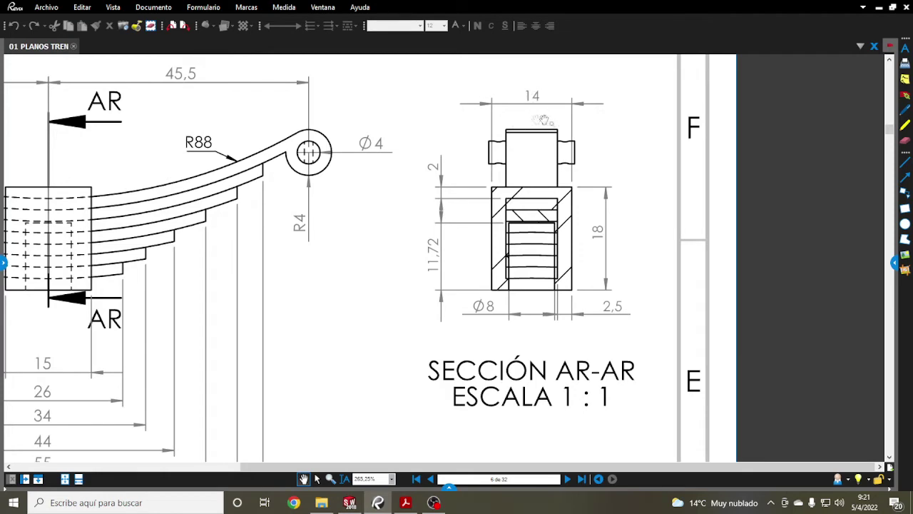
scroll(504, 149, down, 2)
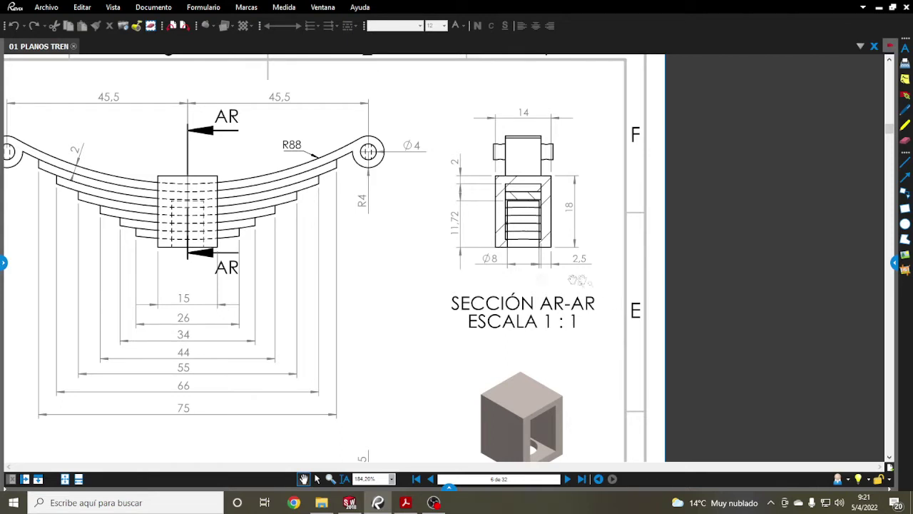
drag(189, 311, 229, 296)
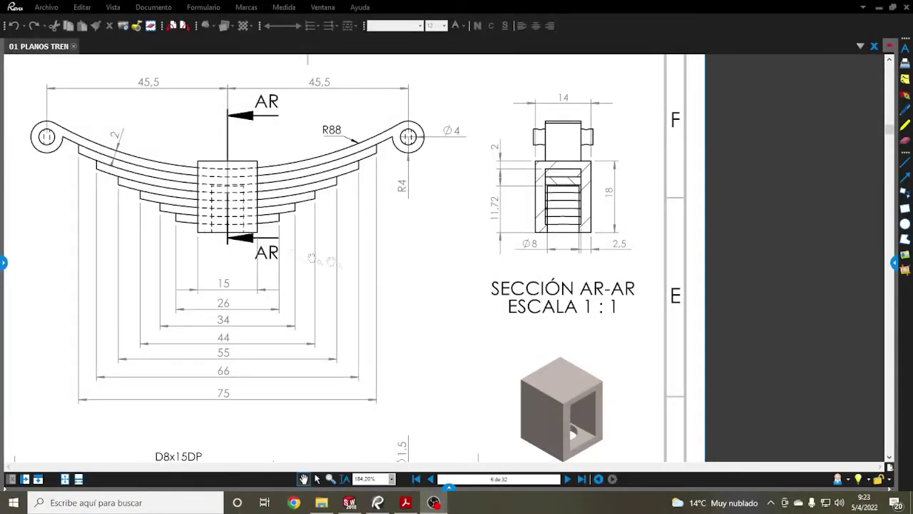
mouse_move(356, 443)
mouse_down()
mouse_move(397, 287)
mouse_move(402, 199)
mouse_up()
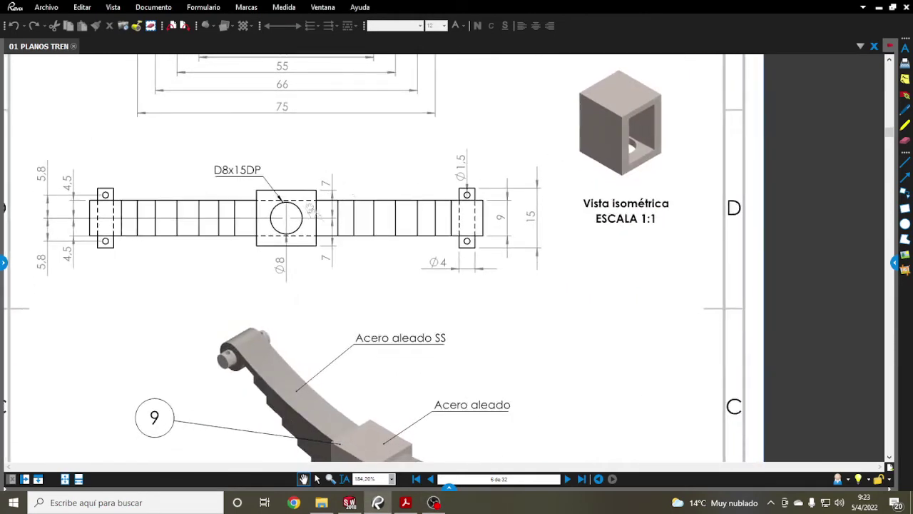
drag(475, 188, 393, 429)
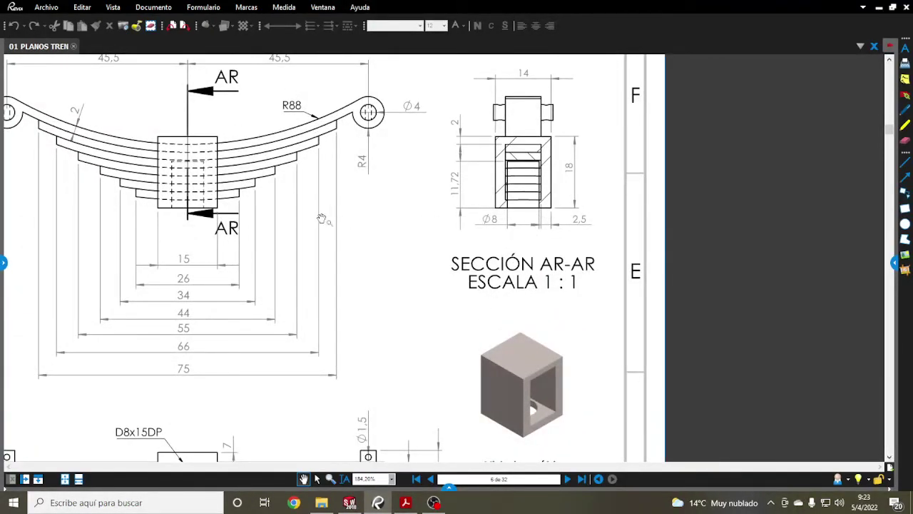
scroll(310, 260, down, 3)
scroll(301, 297, up, 3)
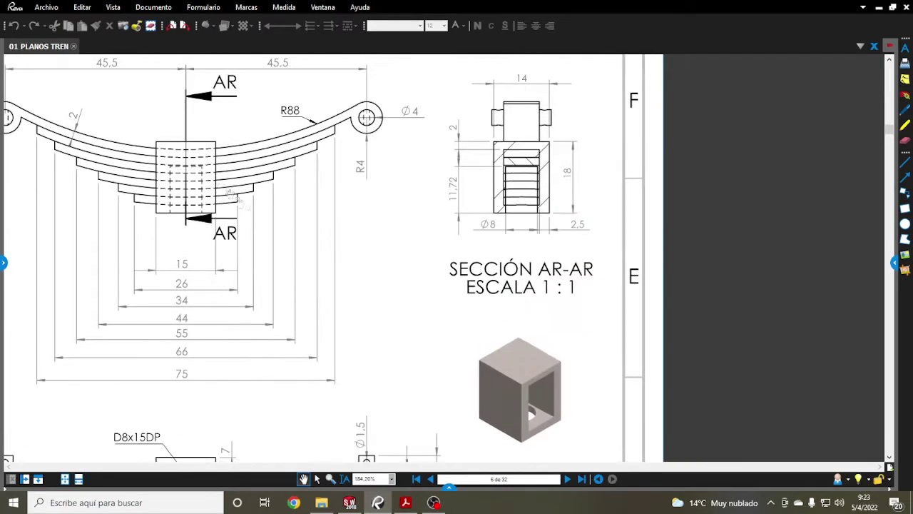
ctrl+scroll(196, 162, up, 2)
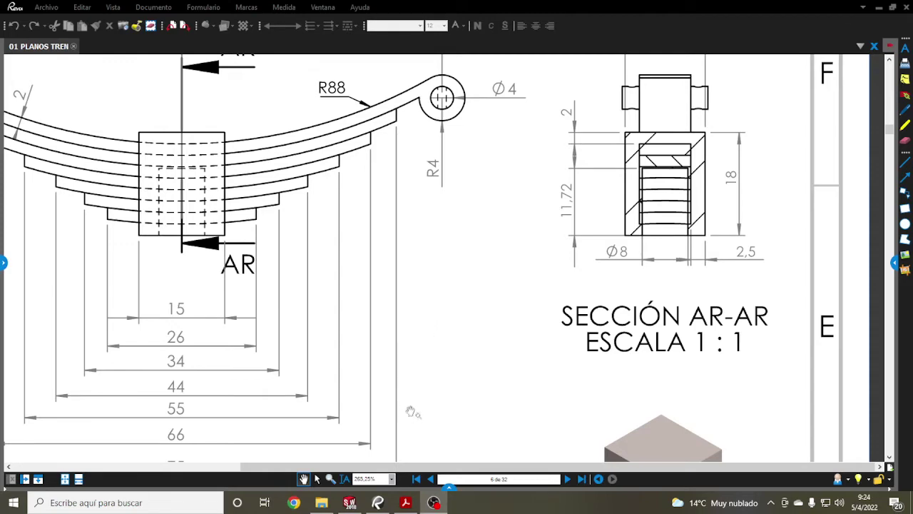
click(350, 502)
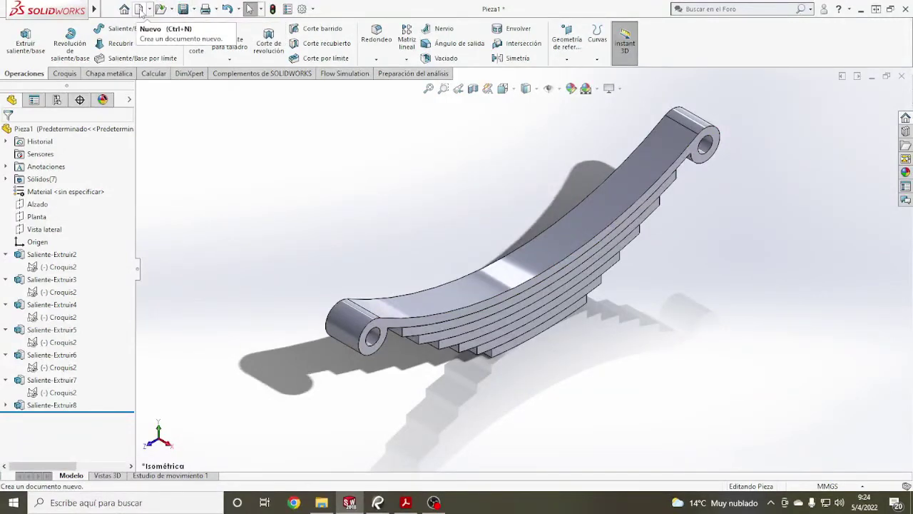
- Create a new empty part document, Pieza2
click(141, 12)
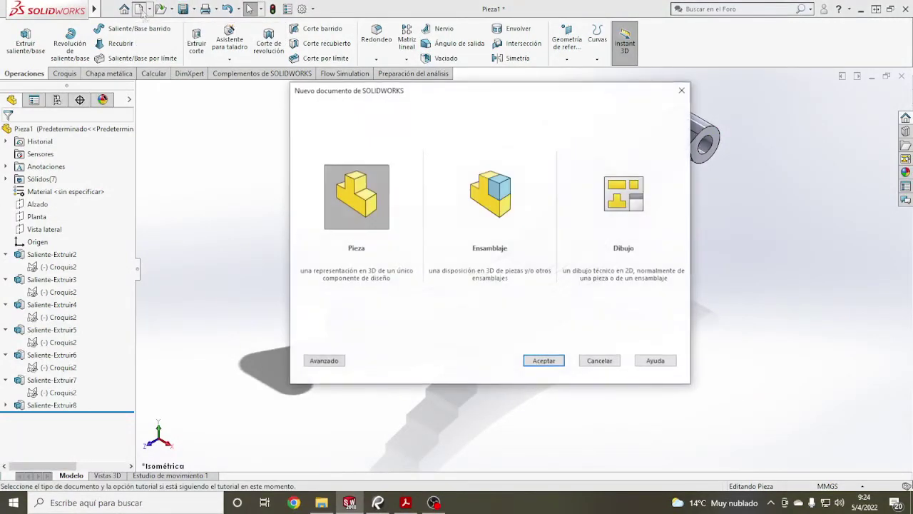
double_click(341, 206)
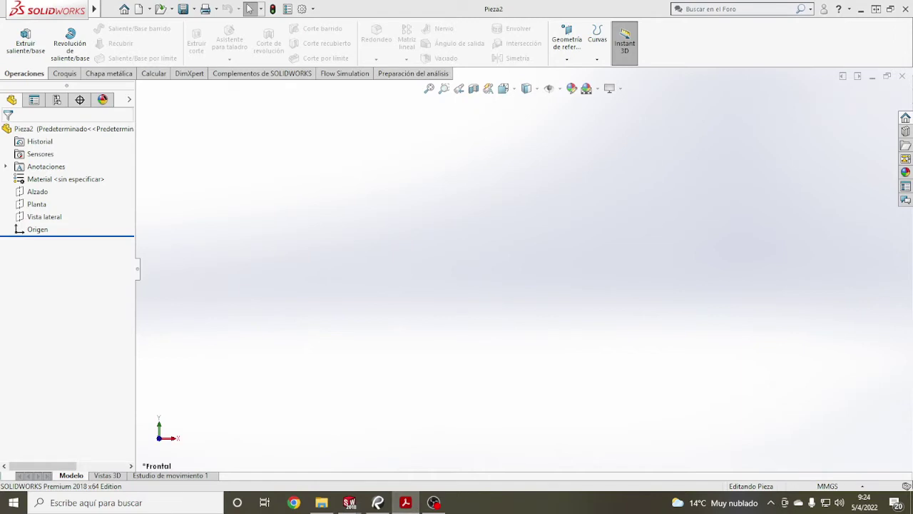
- Sketch a centre rectangle at the origin on the Planta plane, viewed face-on
click(35, 204)
click(446, 269)
key(ctrl+8)
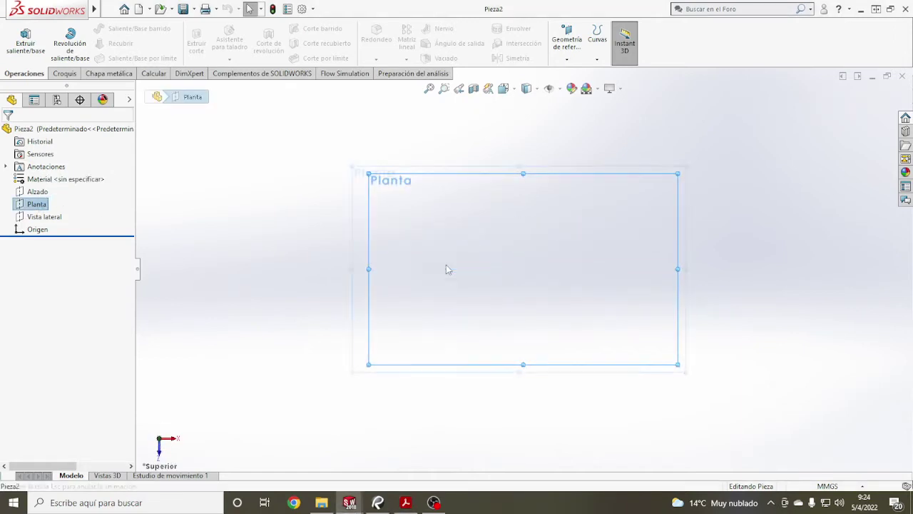
click(64, 73)
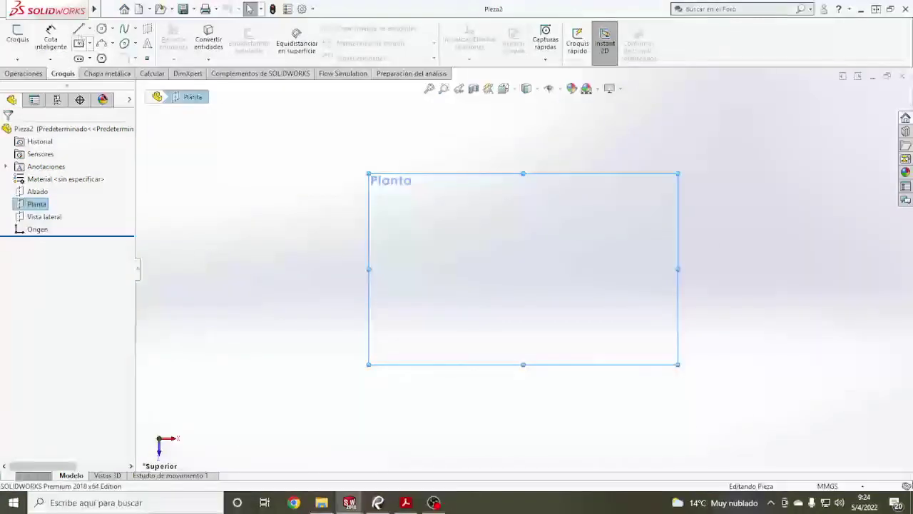
click(89, 43)
click(102, 75)
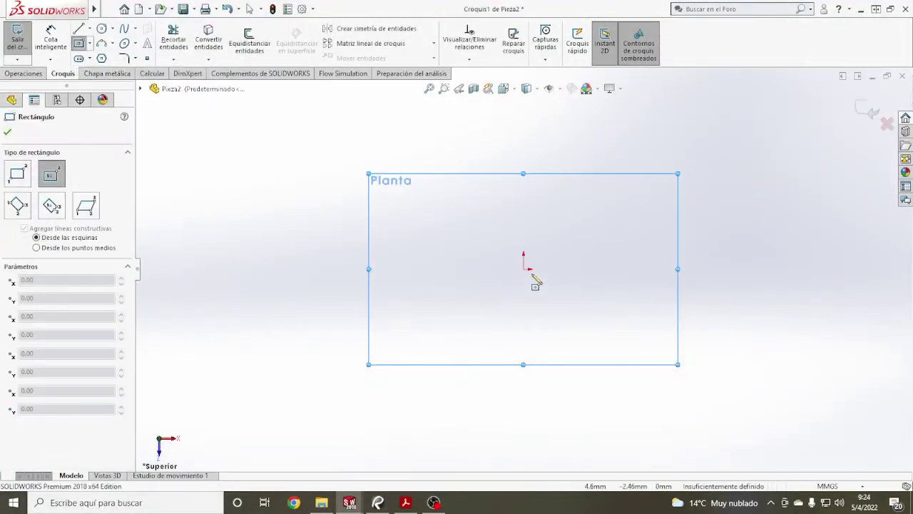
click(524, 269)
click(620, 201)
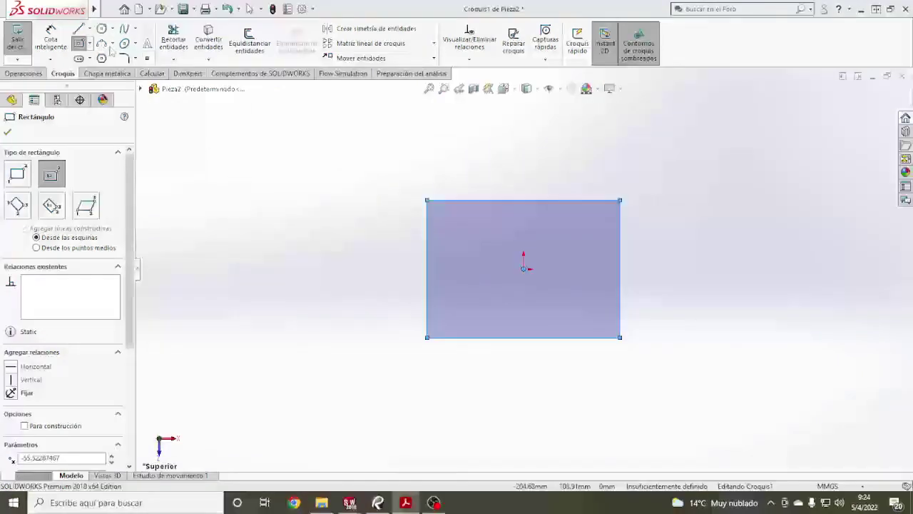
- Dimension the rectangle 15 wide by 14 high
click(51, 39)
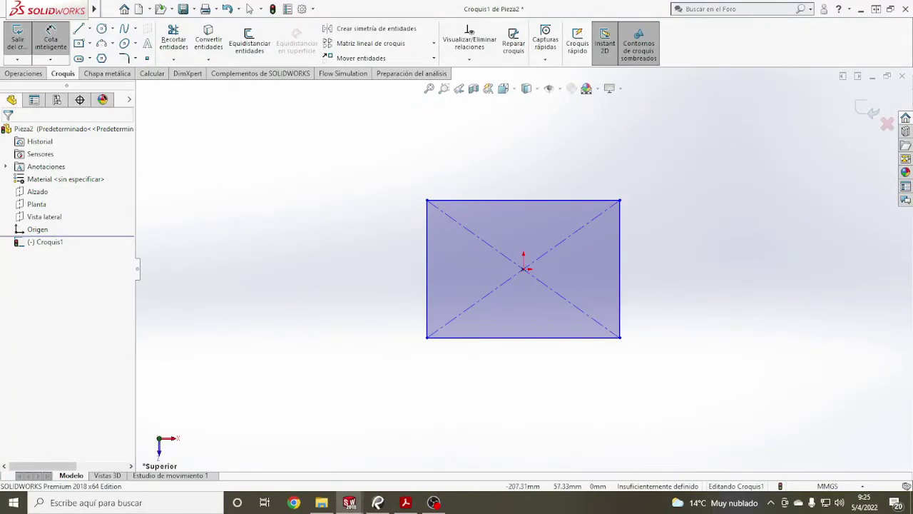
click(505, 337)
click(511, 384)
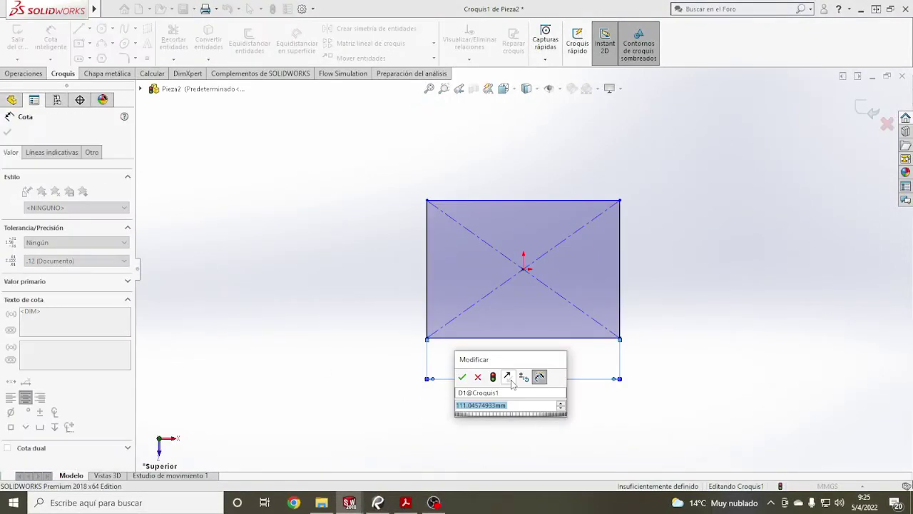
text(15)
key(Return)
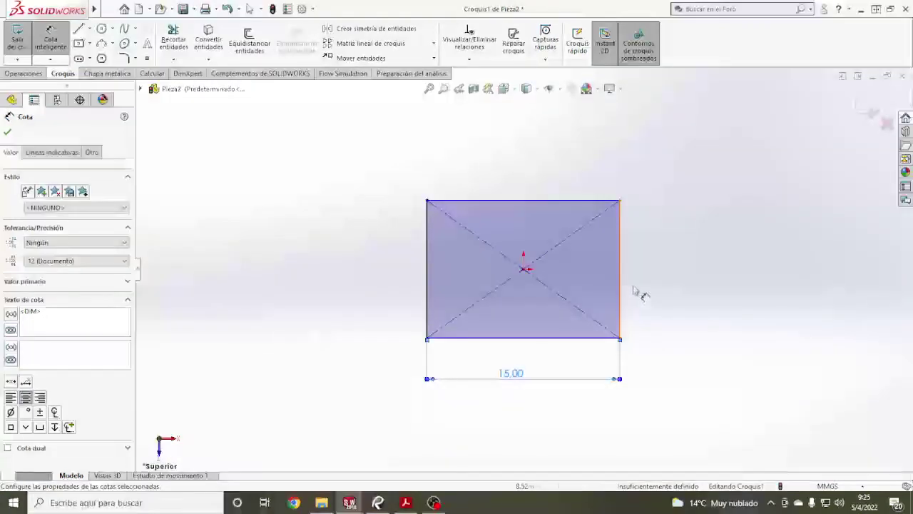
click(620, 281)
click(662, 281)
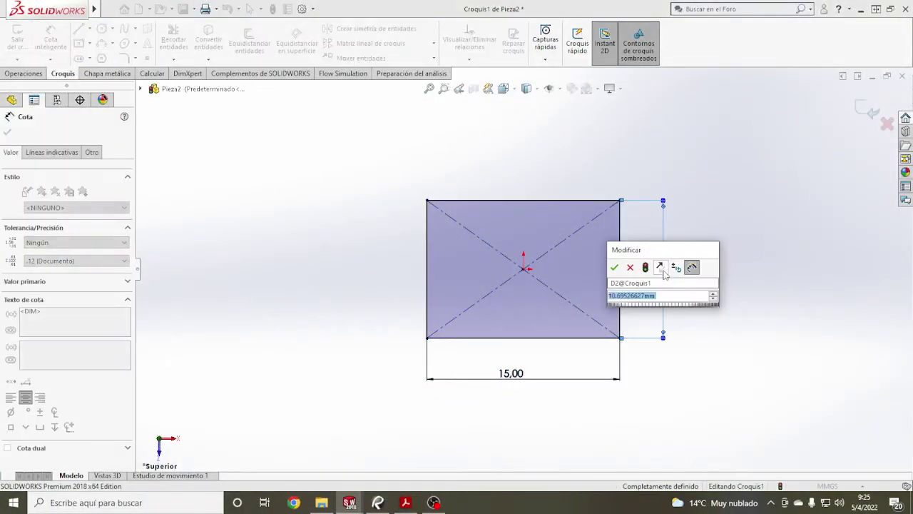
text(14)
key(Return)
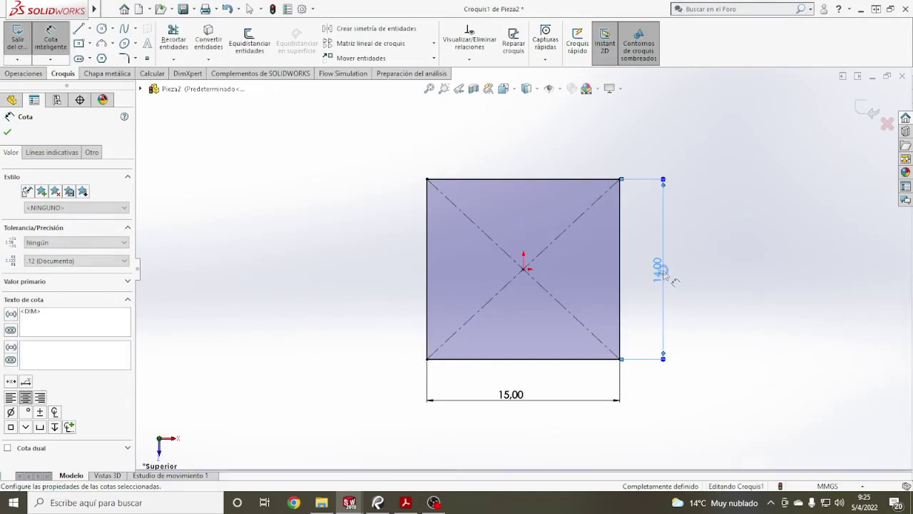
key(ctrl+7)
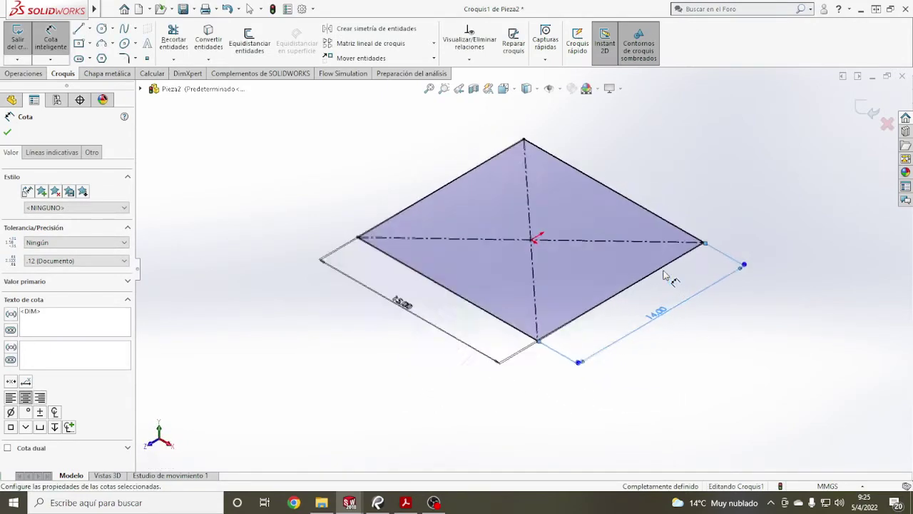
- Back in the Pieza2 window, re-enter the edge dimensions as 15 and 14
click(36, 74)
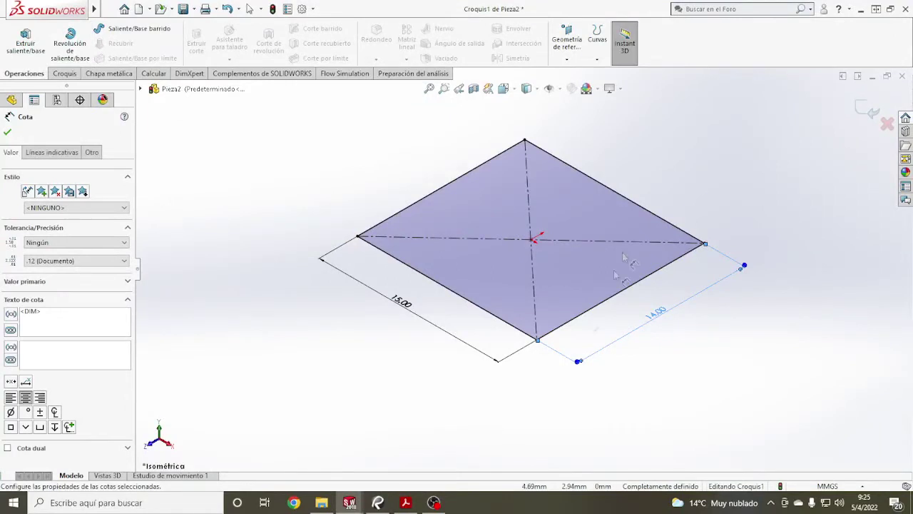
mouse_move(349, 502)
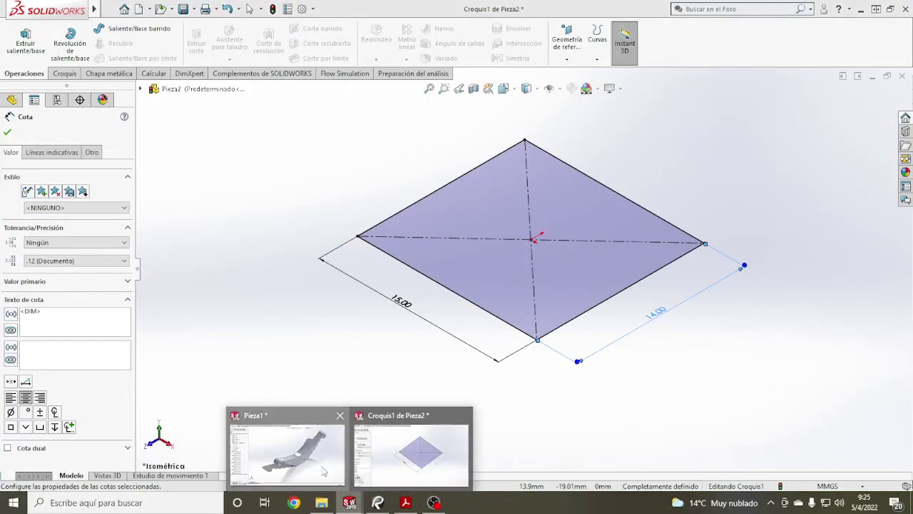
click(322, 471)
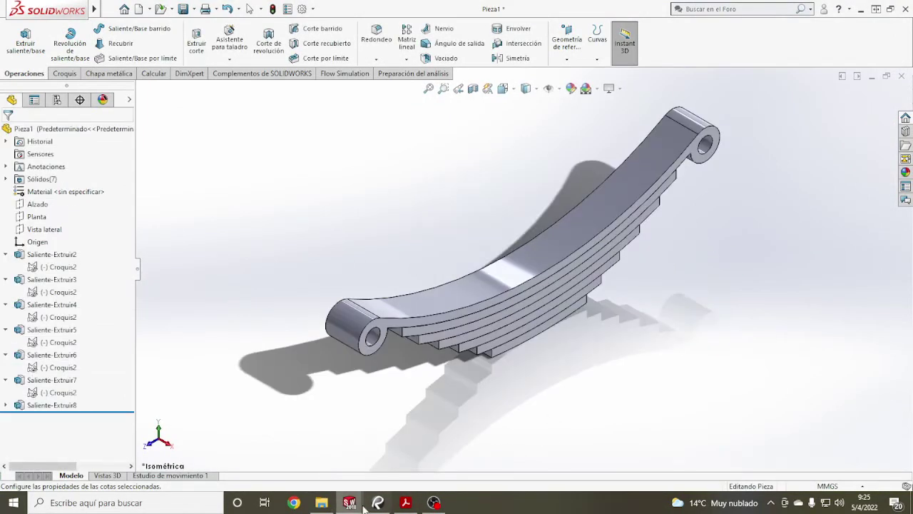
mouse_move(349, 502)
click(417, 453)
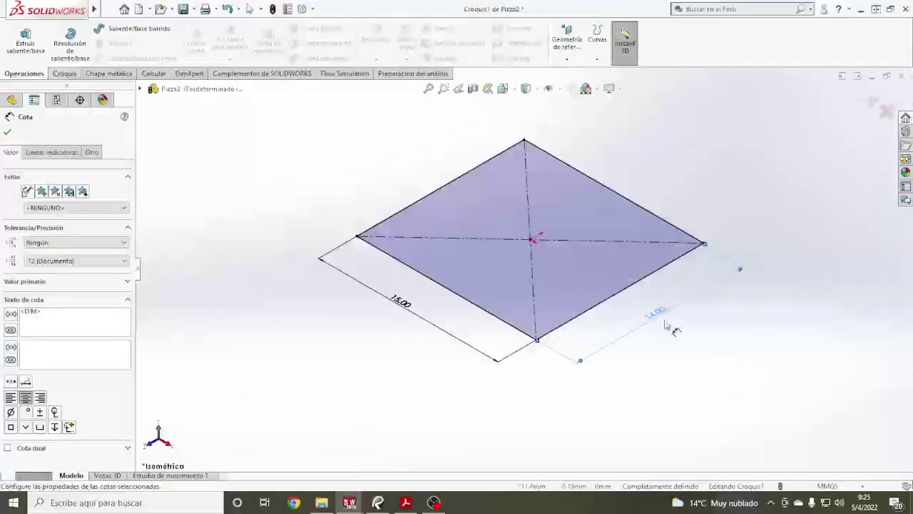
click(666, 316)
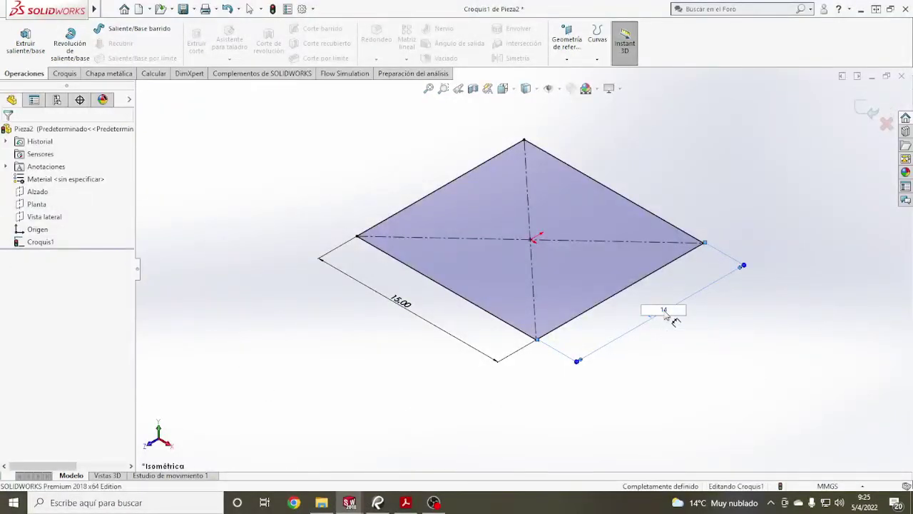
double_click(664, 314)
text(15)
key(Return)
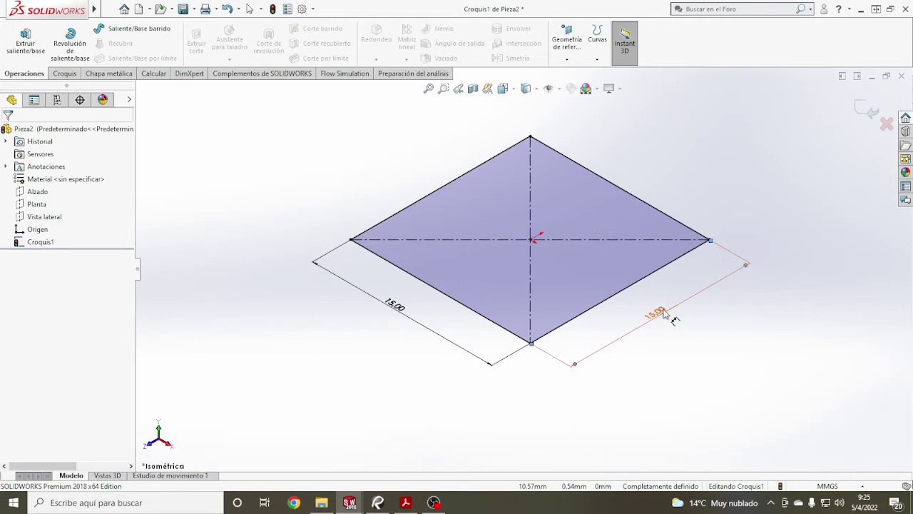
double_click(398, 305)
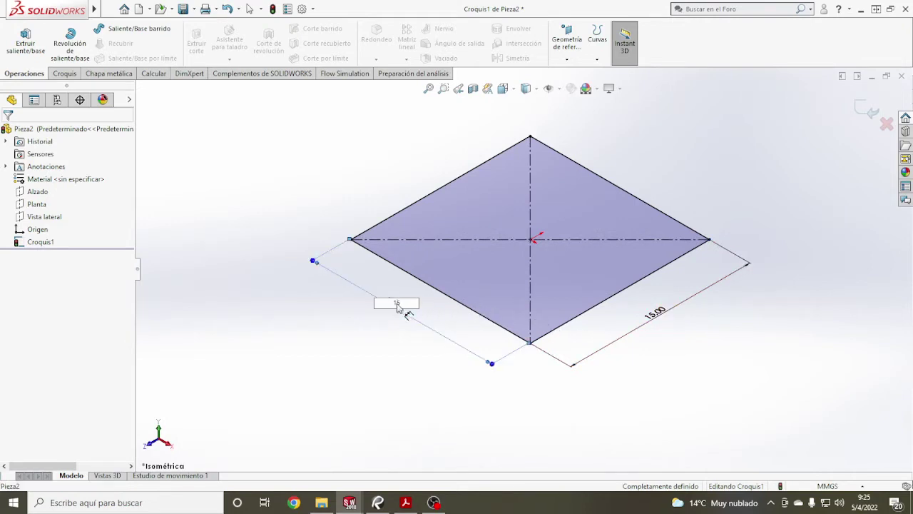
text(14)
key(Return)
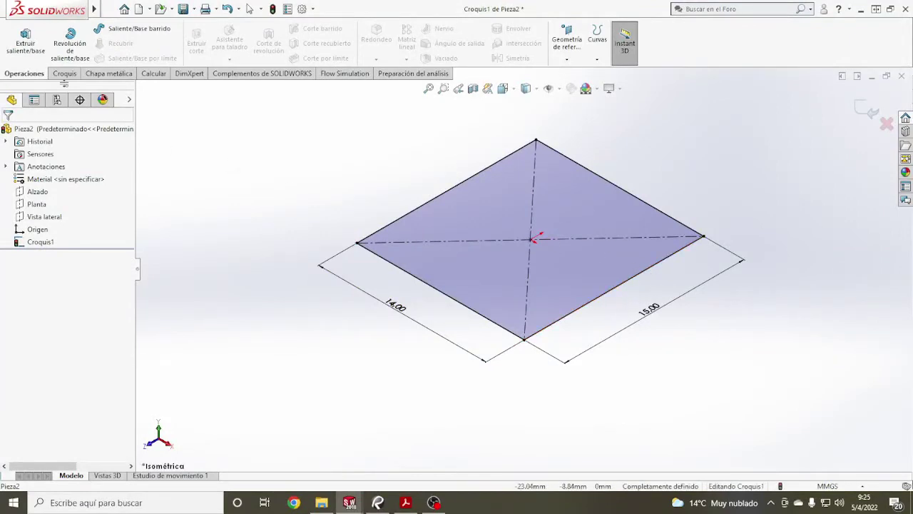
click(26, 37)
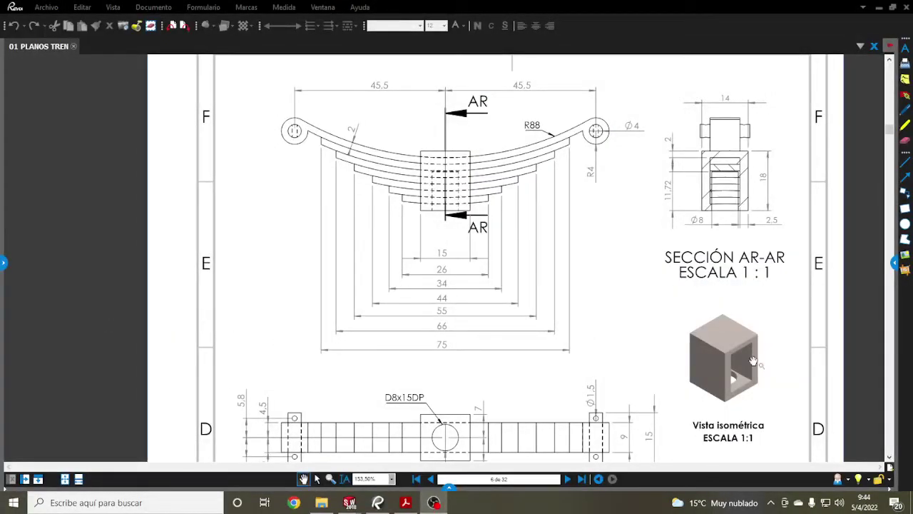
scroll(730, 388, up, 5)
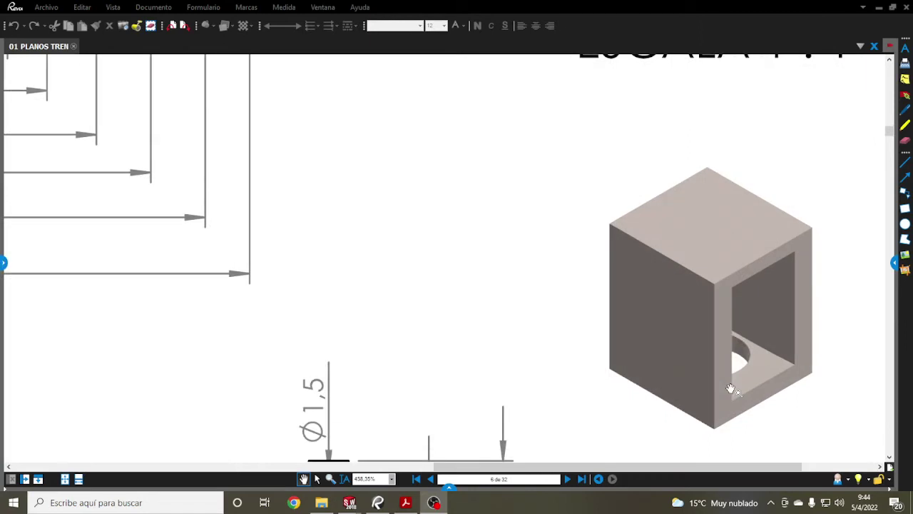
scroll(730, 388, down, 1)
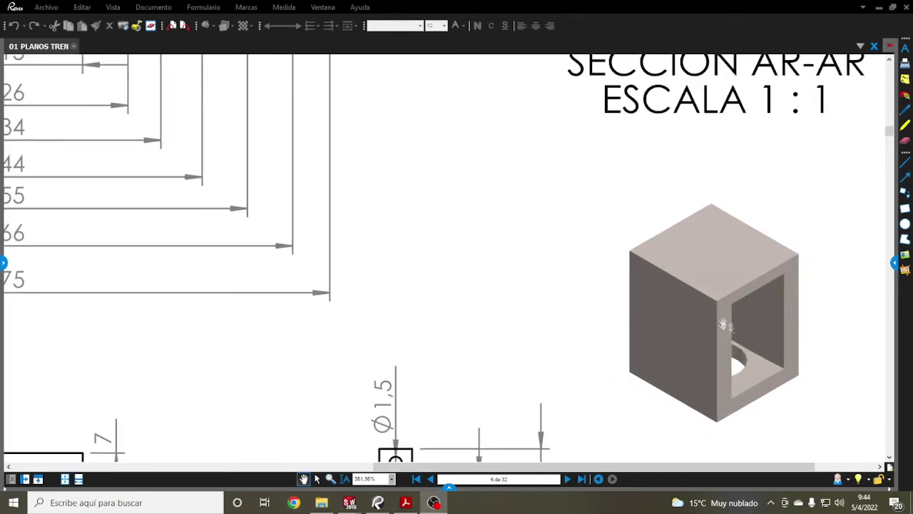
scroll(756, 312, up, 5)
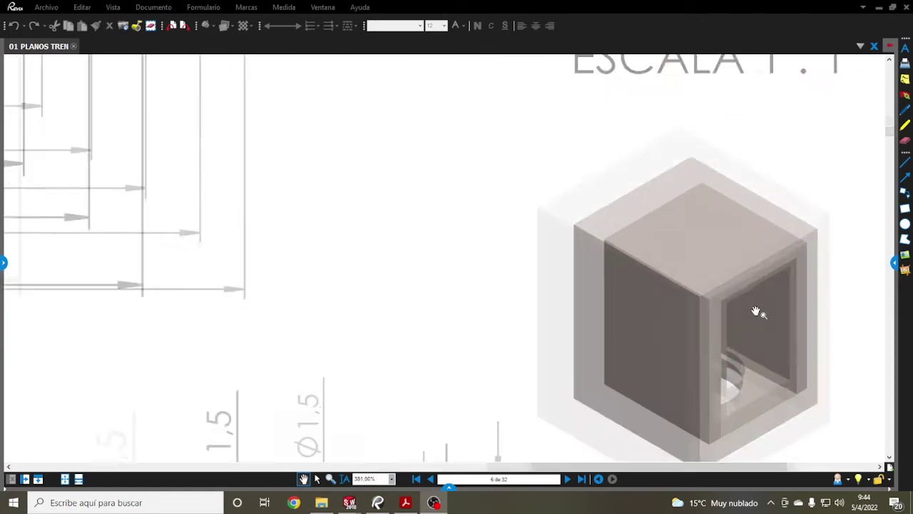
scroll(687, 261, down, 5)
drag(359, 147, 458, 382)
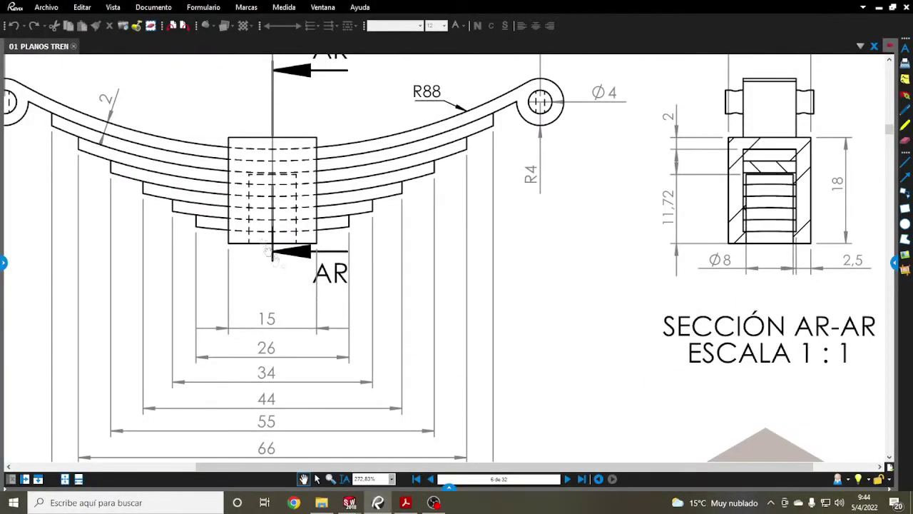
scroll(289, 159, up, 3)
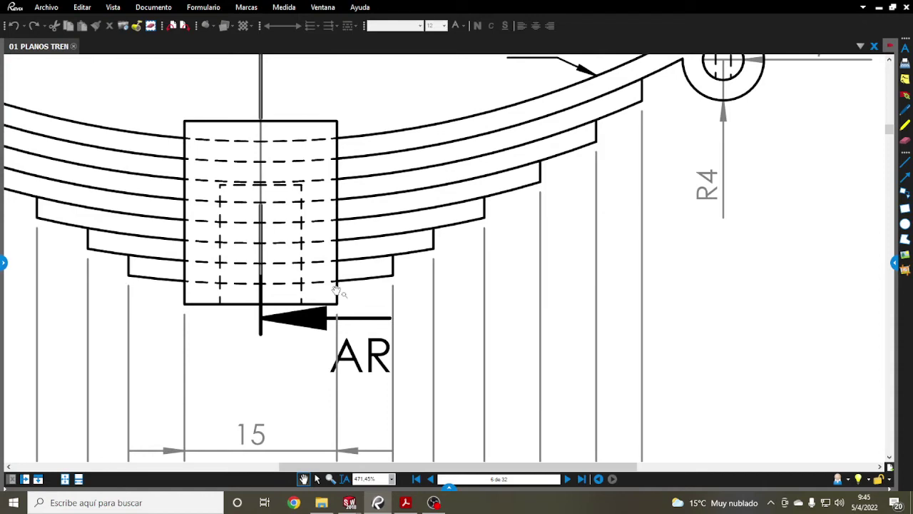
scroll(336, 290, down, 3)
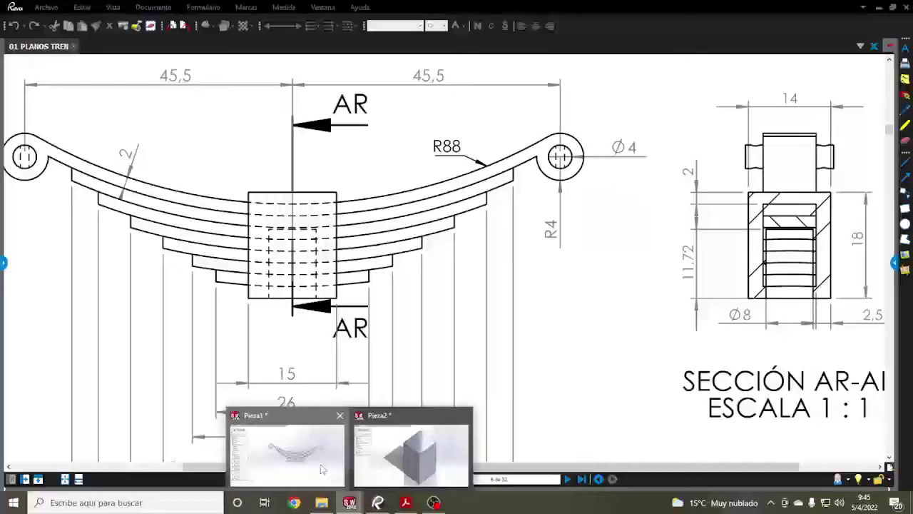
- On the Vista lateral plane, sketch a vertical construction line down from the origin
mouse_move(349, 502)
click(282, 445)
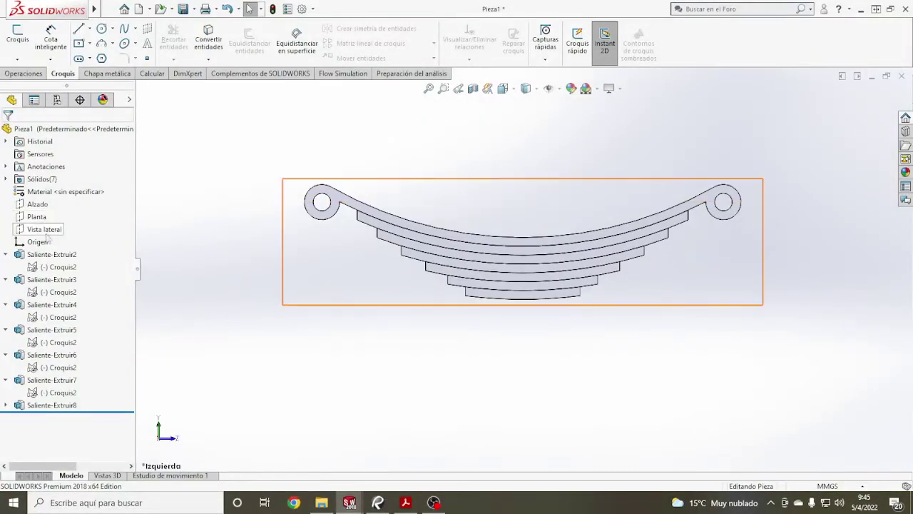
click(44, 229)
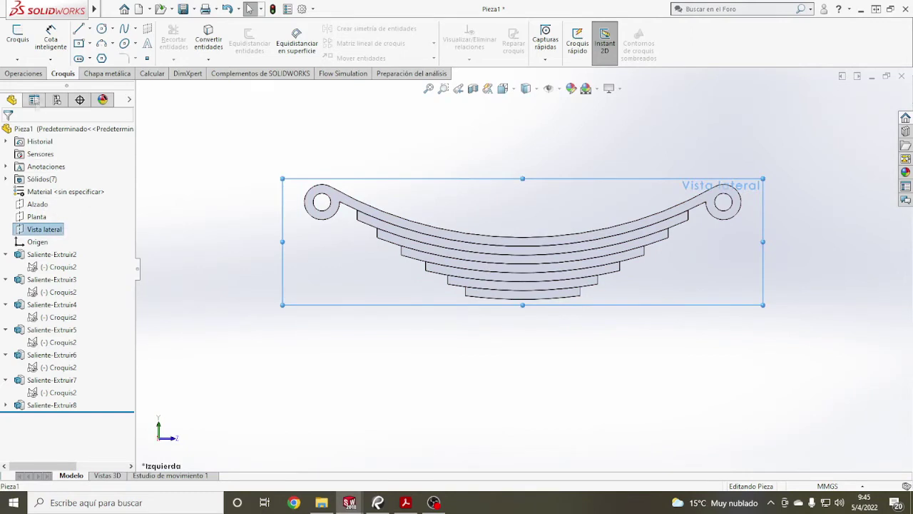
click(18, 37)
click(89, 28)
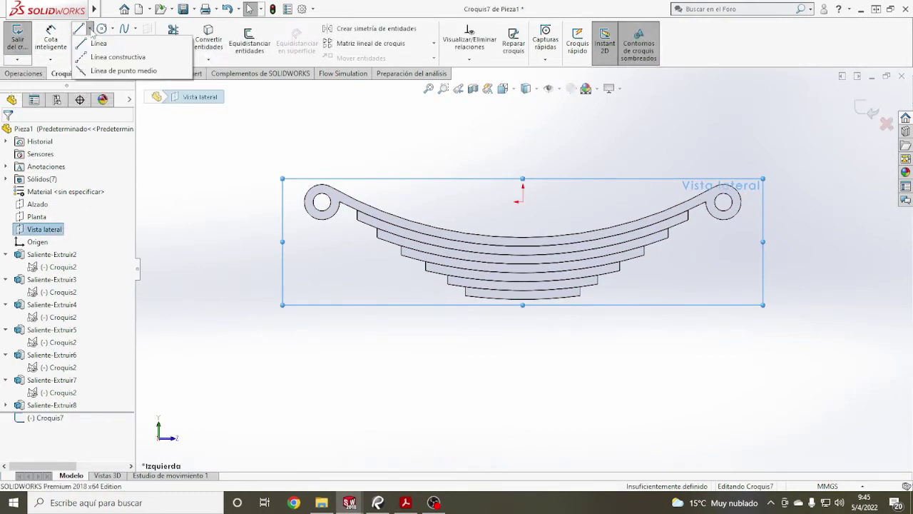
click(110, 61)
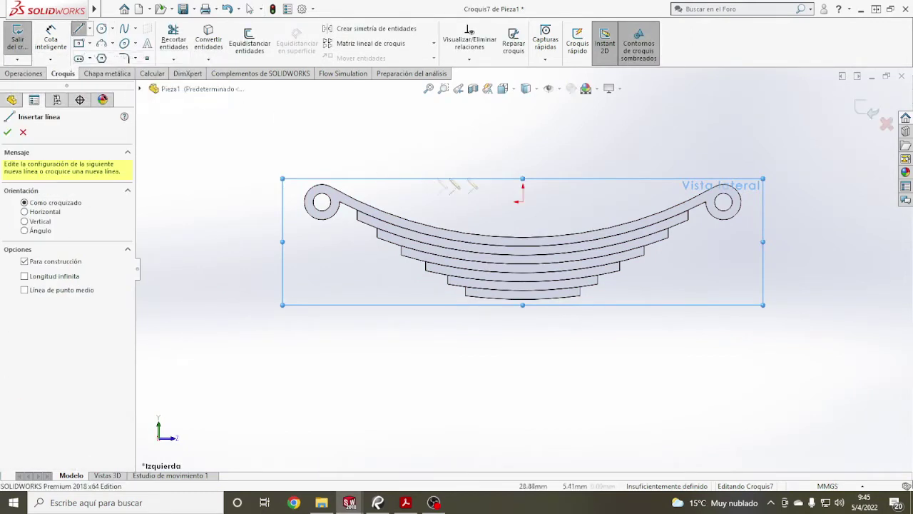
click(522, 202)
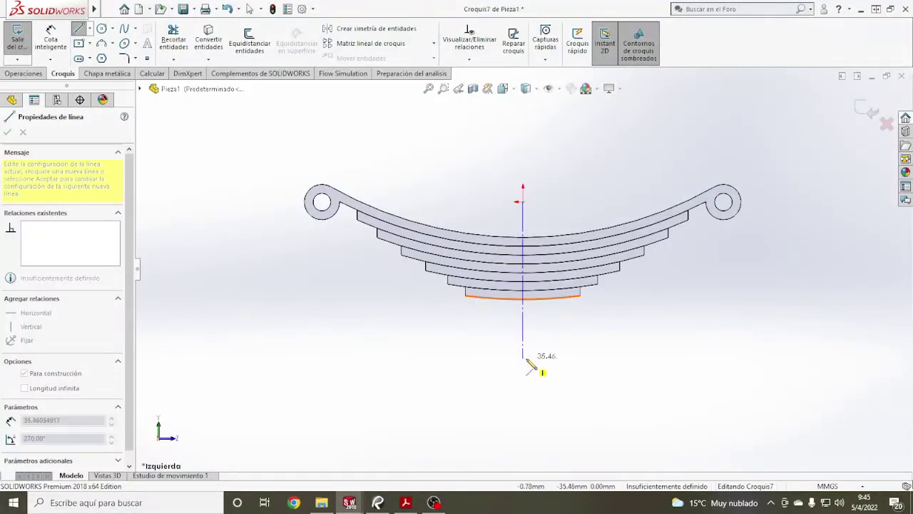
click(523, 357)
key(Escape)
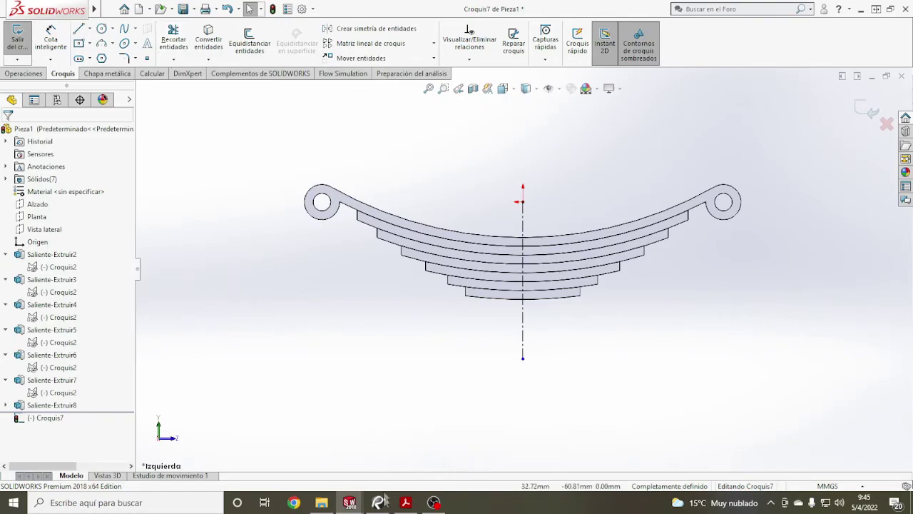
click(378, 502)
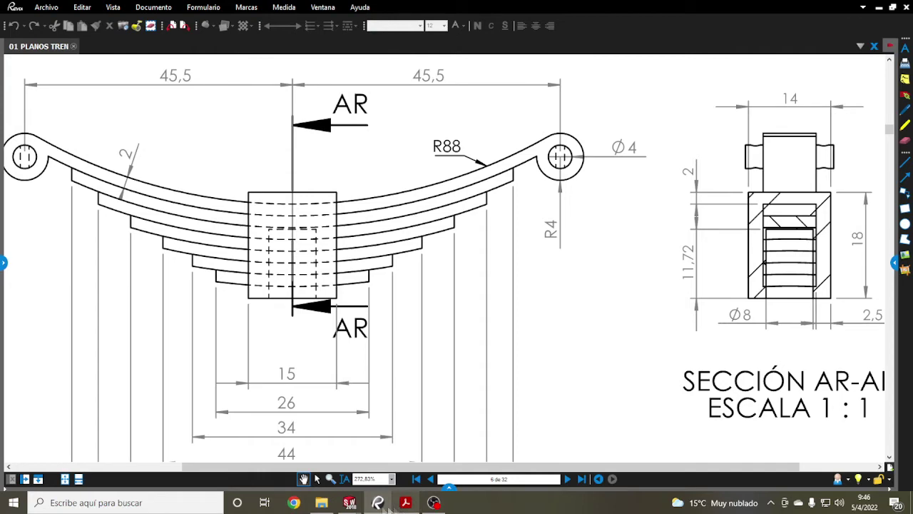
mouse_move(350, 502)
click(300, 442)
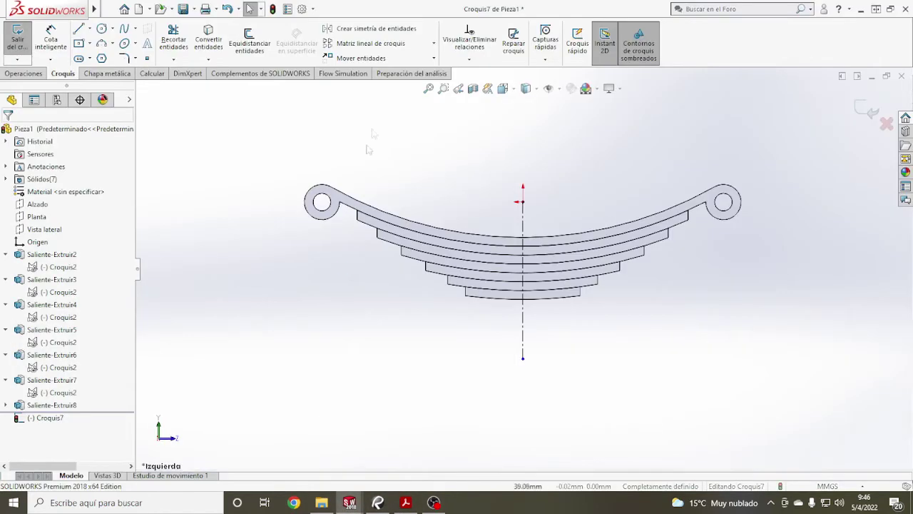
- Offset the spring's centreline 7.50 to both sides to create two vertical lines
click(249, 43)
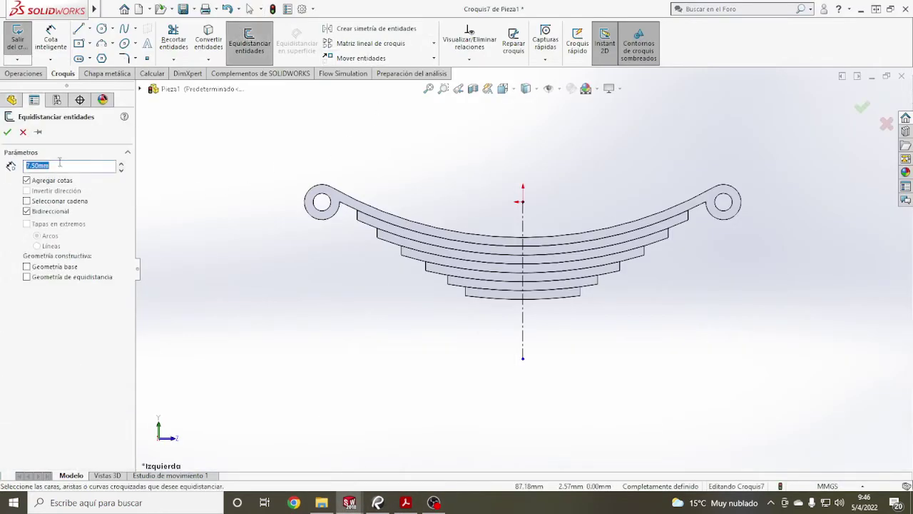
click(524, 224)
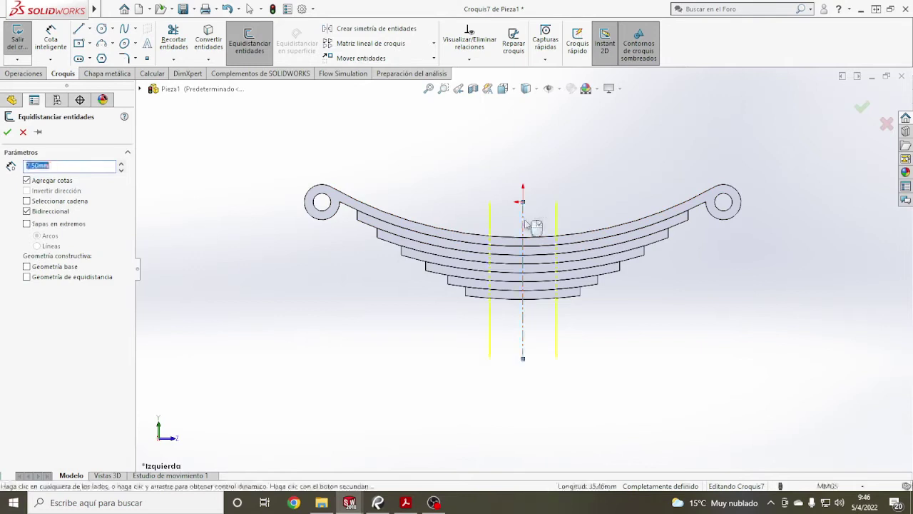
click(524, 224)
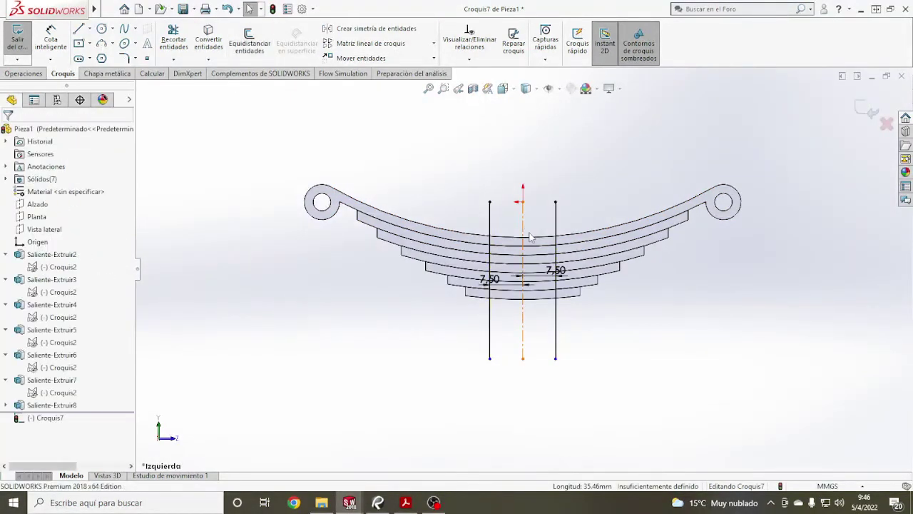
- Convert the spring's top arc edge and the bottom leaf's lower arc edge into sketch geometry
click(540, 240)
click(208, 39)
scroll(527, 311, down, 3)
click(528, 309)
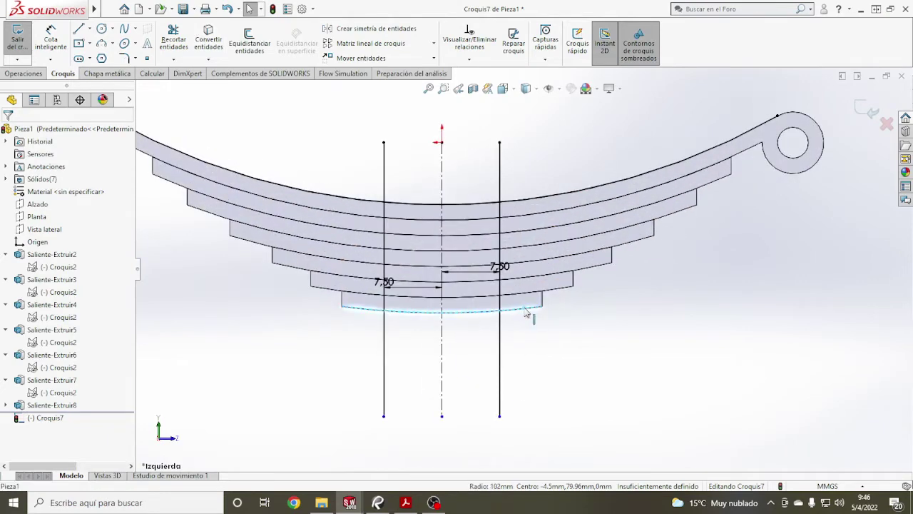
click(209, 39)
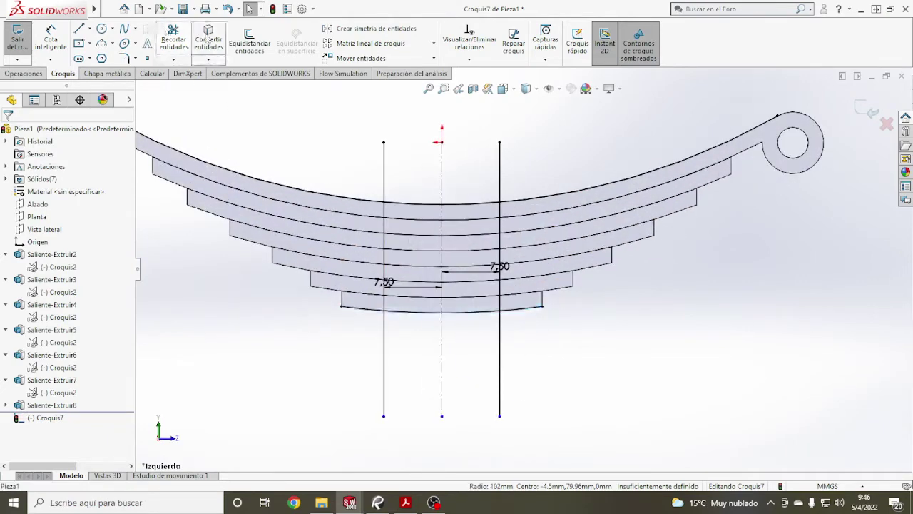
- Trim the excess lengths off the vertical lines so they end at the top and bottom arcs
click(173, 39)
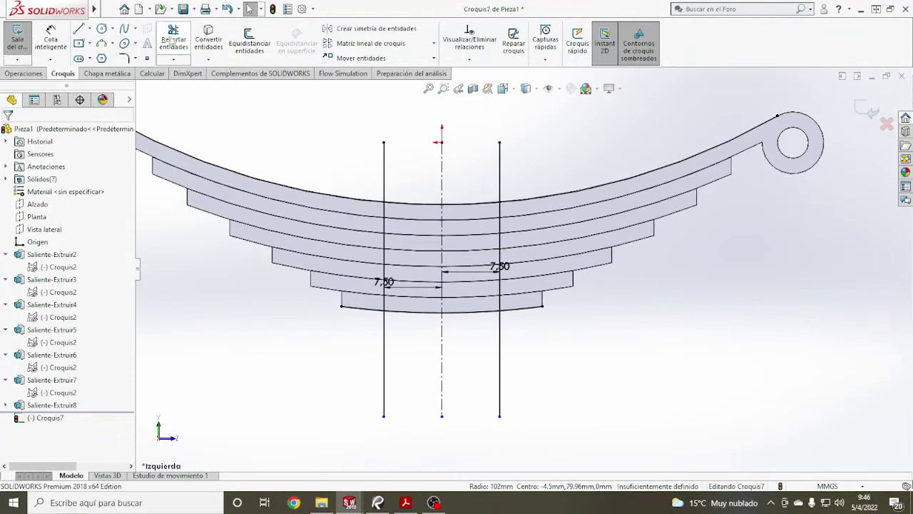
mouse_move(546, 345)
mouse_down()
mouse_move(378, 333)
mouse_move(468, 354)
mouse_up()
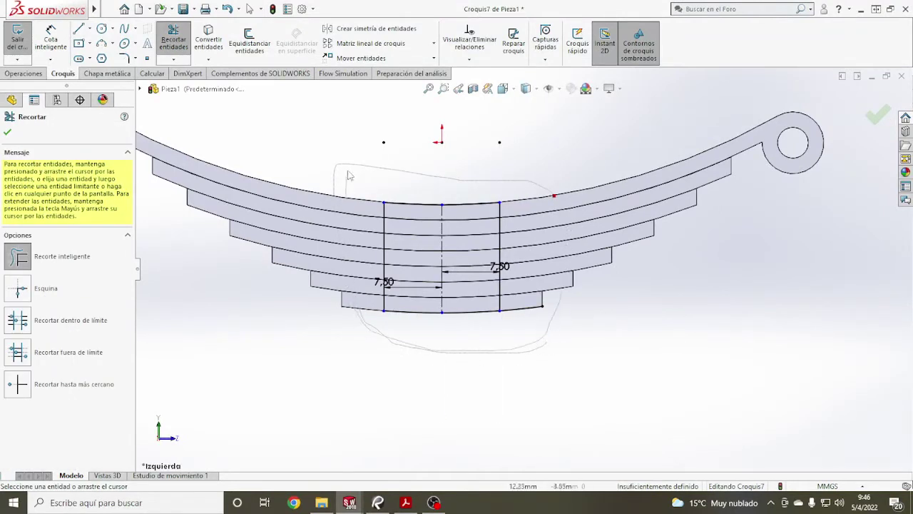
middle_drag(557, 235, 571, 283)
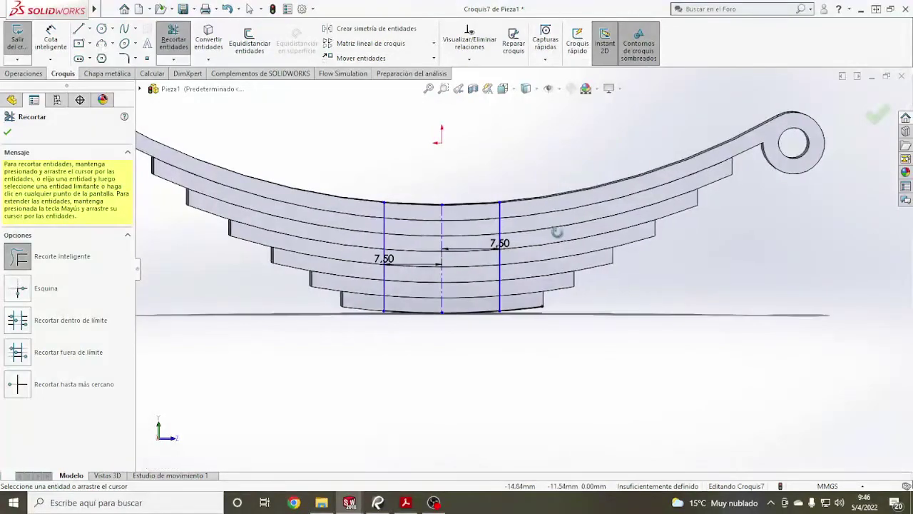
scroll(529, 307, down, 2)
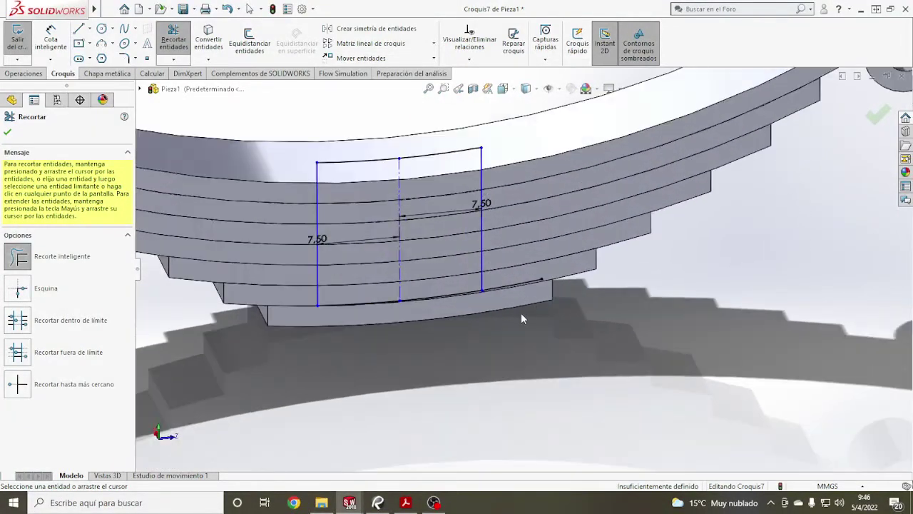
mouse_move(522, 274)
middle_down()
mouse_move(544, 231)
mouse_move(534, 230)
middle_up()
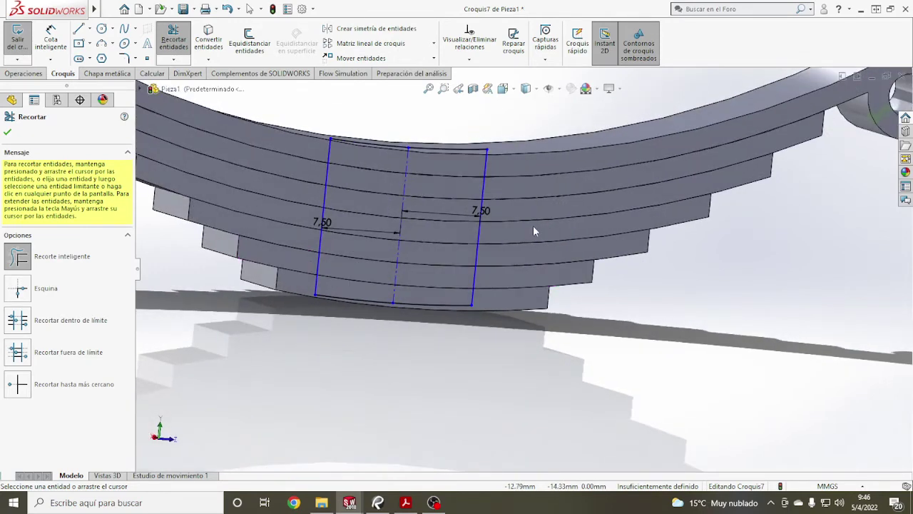
key(ctrl+4)
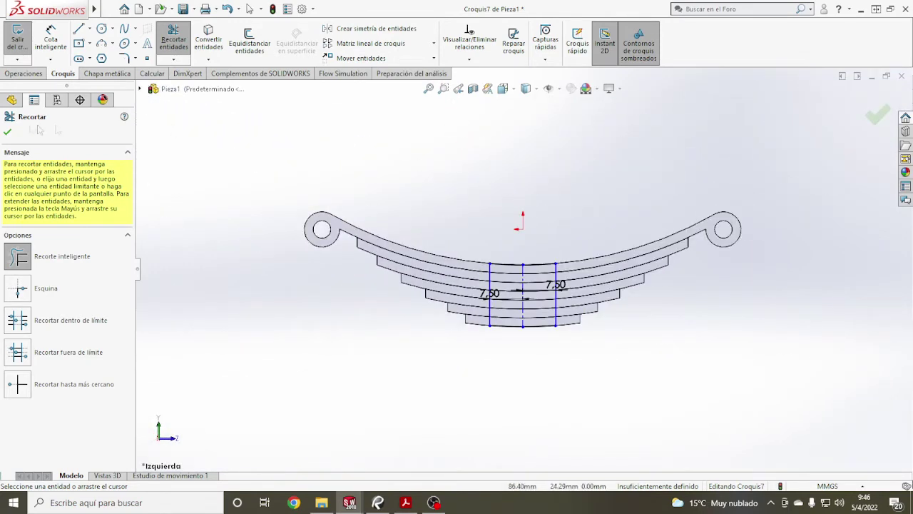
click(7, 132)
drag(593, 218, 449, 358)
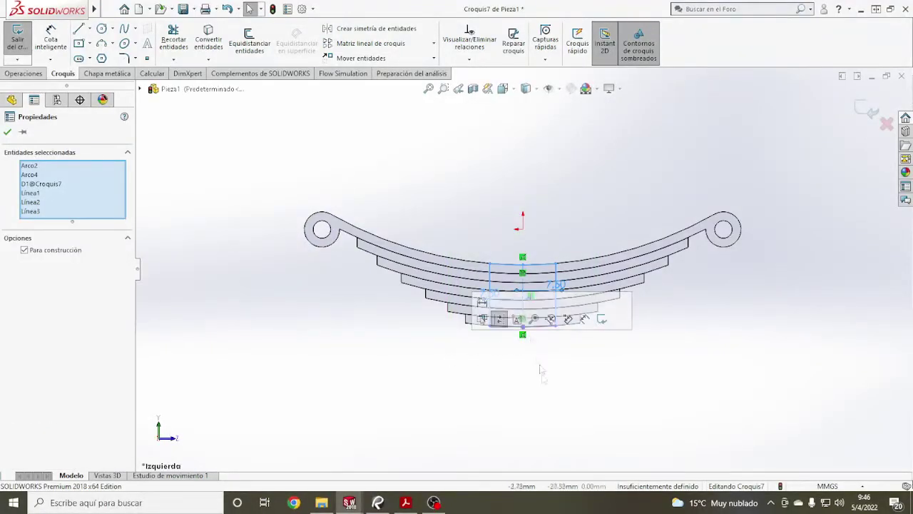
click(535, 398)
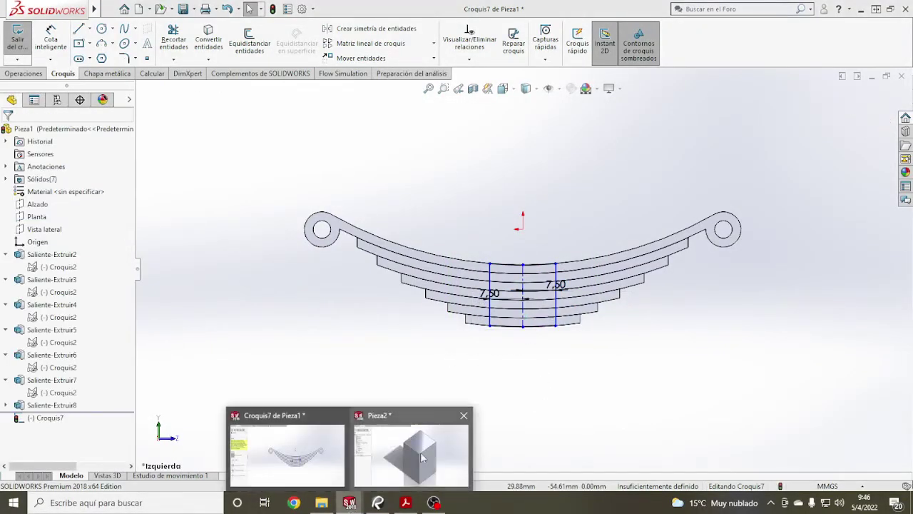
- Switch to Pieza2, start a sketch on the cube's right face, then discard it
mouse_move(350, 503)
click(420, 451)
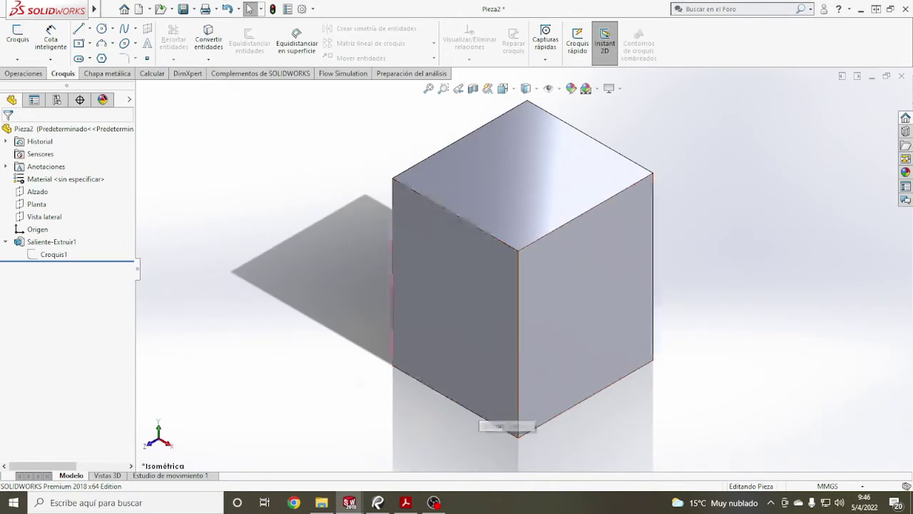
key(z)
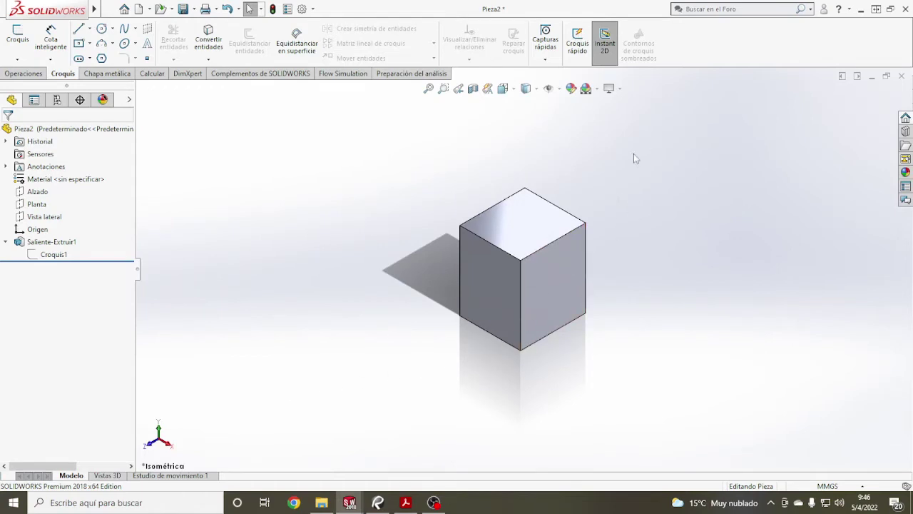
click(547, 302)
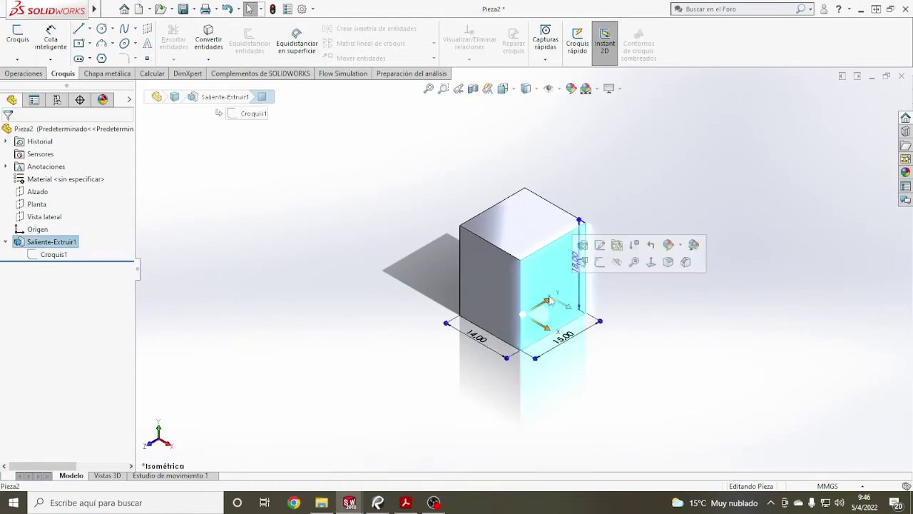
key(ctrl+8)
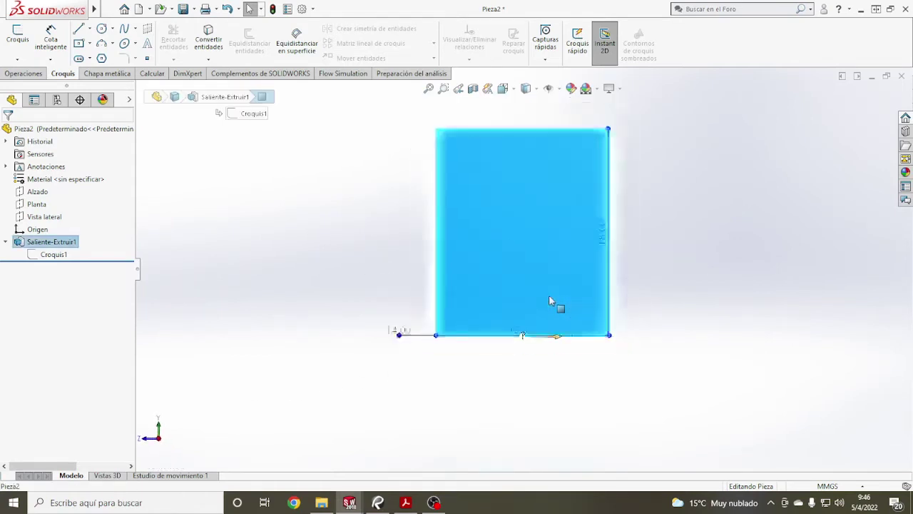
click(18, 33)
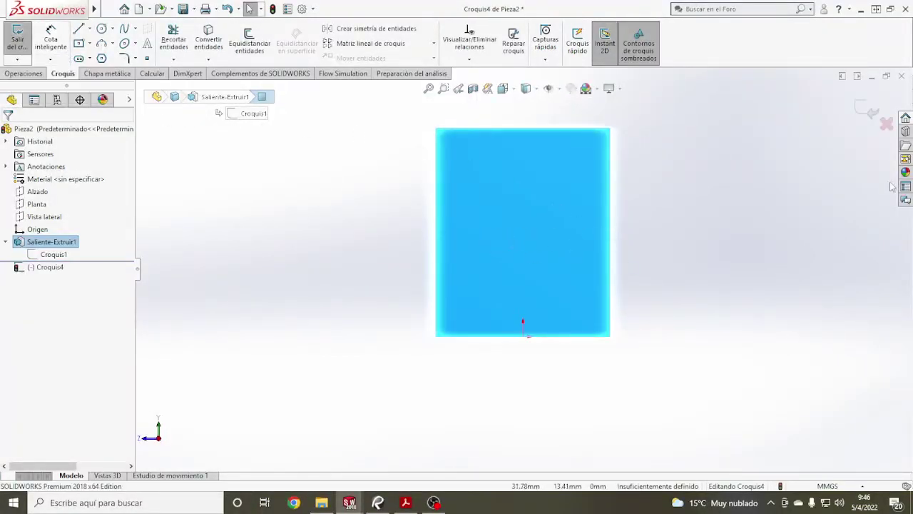
click(886, 123)
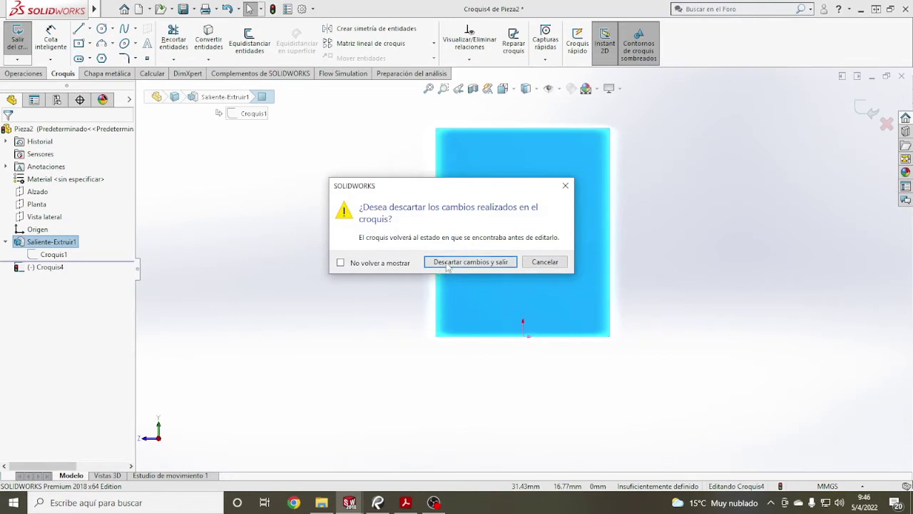
click(447, 263)
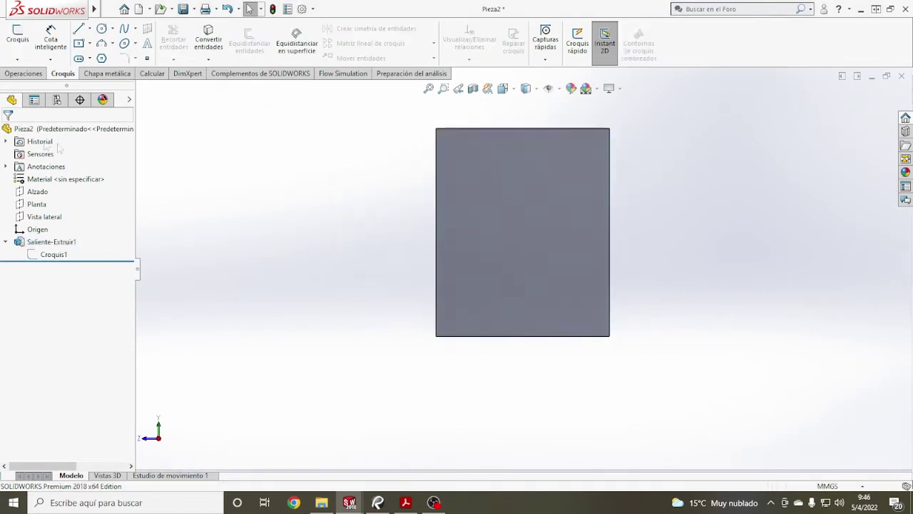
- Start a new sketch on the Vista lateral plane, viewed normal to it
click(41, 216)
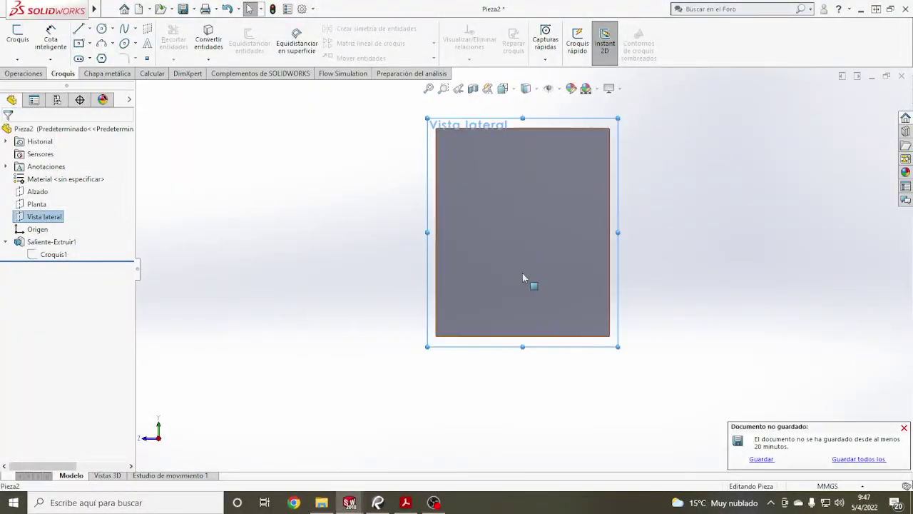
middle_drag(522, 273, 565, 304)
key(ctrl+8)
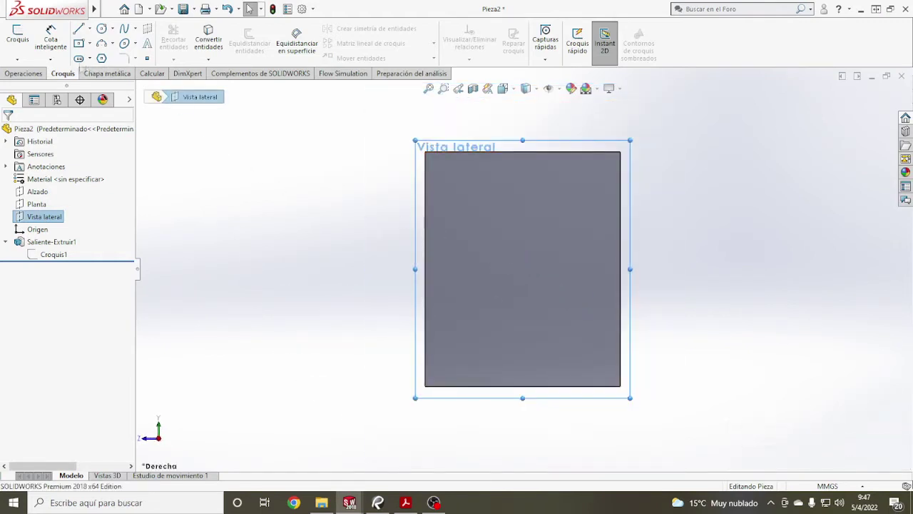
click(17, 32)
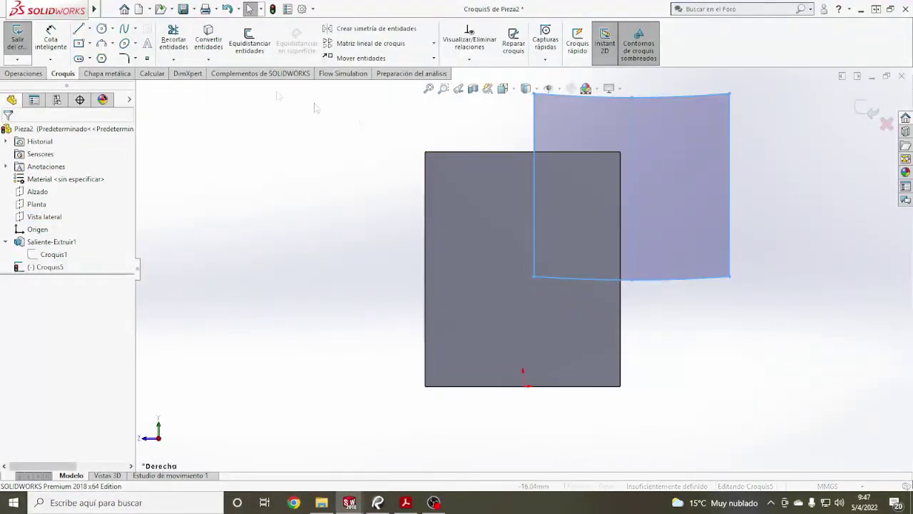
- Draw two corner-to-corner diagonal construction lines across the curved-edged outline
click(91, 28)
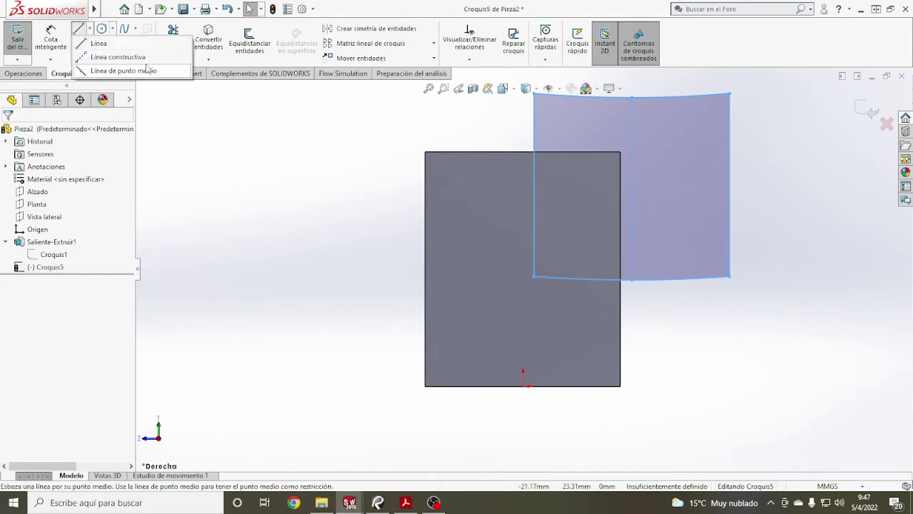
click(115, 57)
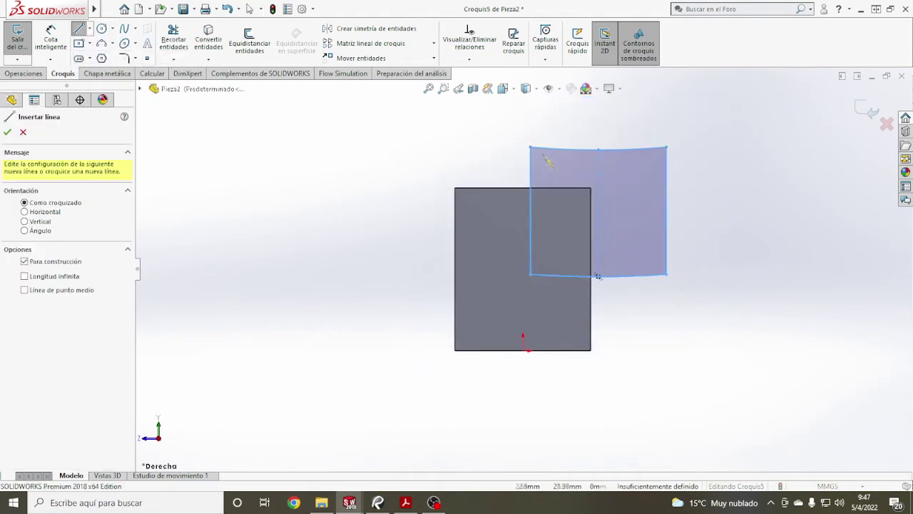
click(530, 147)
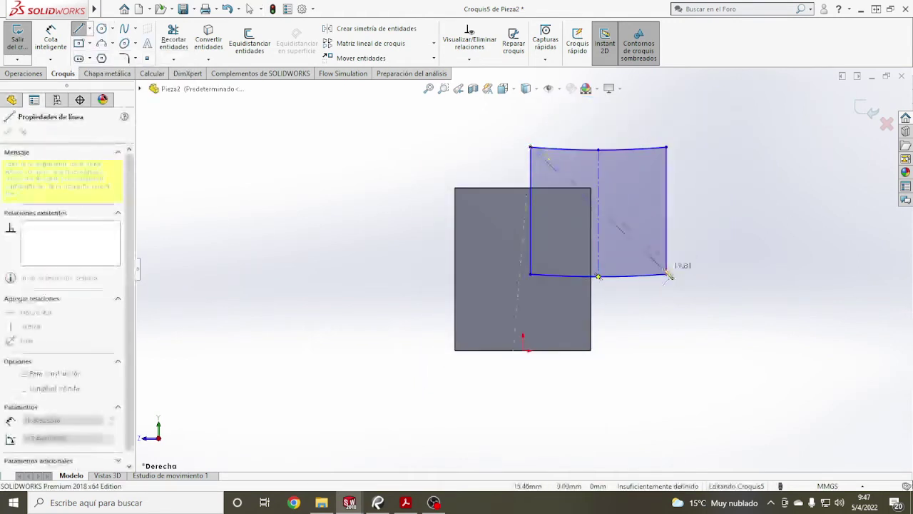
click(666, 275)
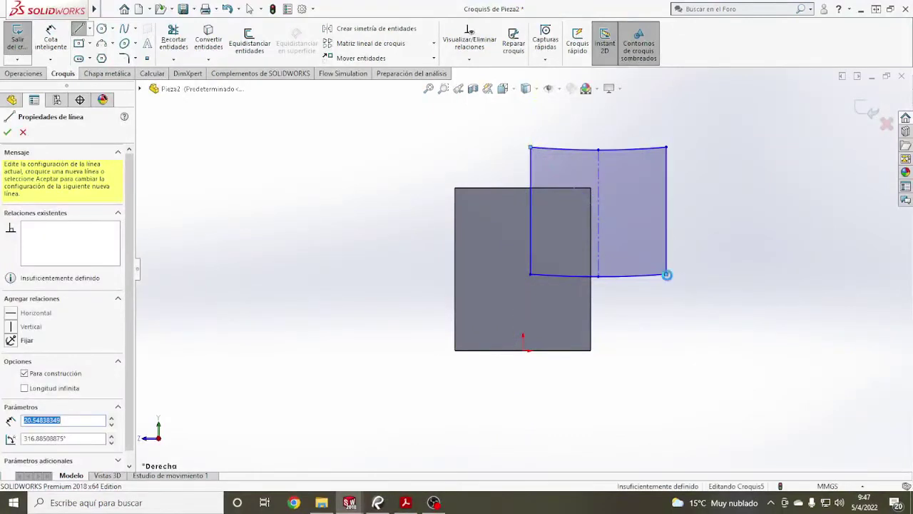
key(Escape)
click(90, 29)
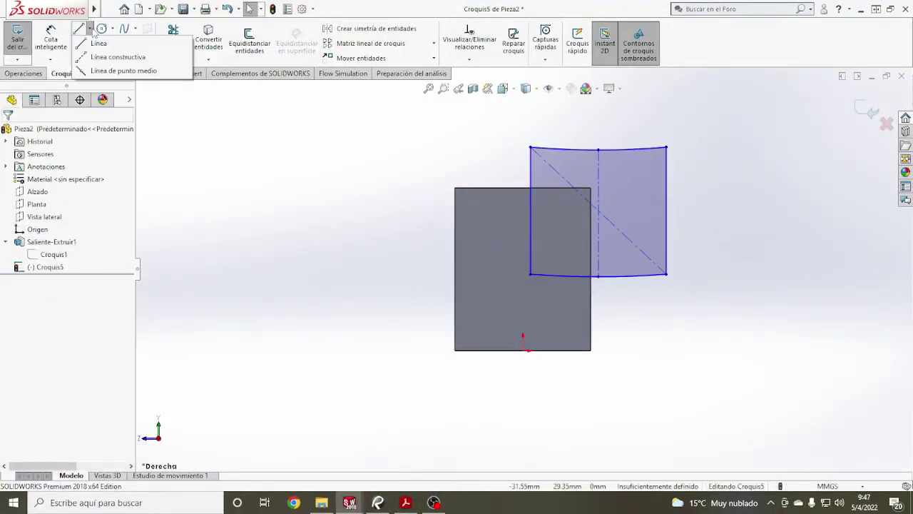
click(139, 61)
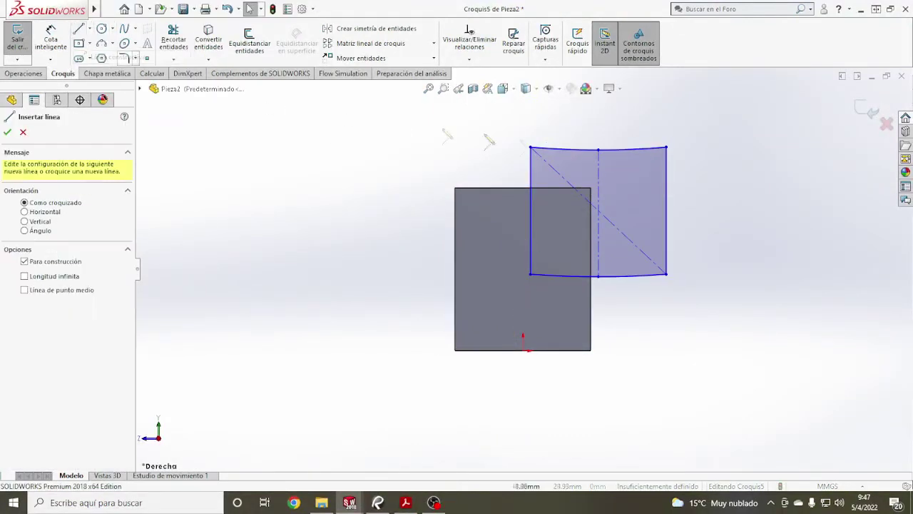
click(666, 147)
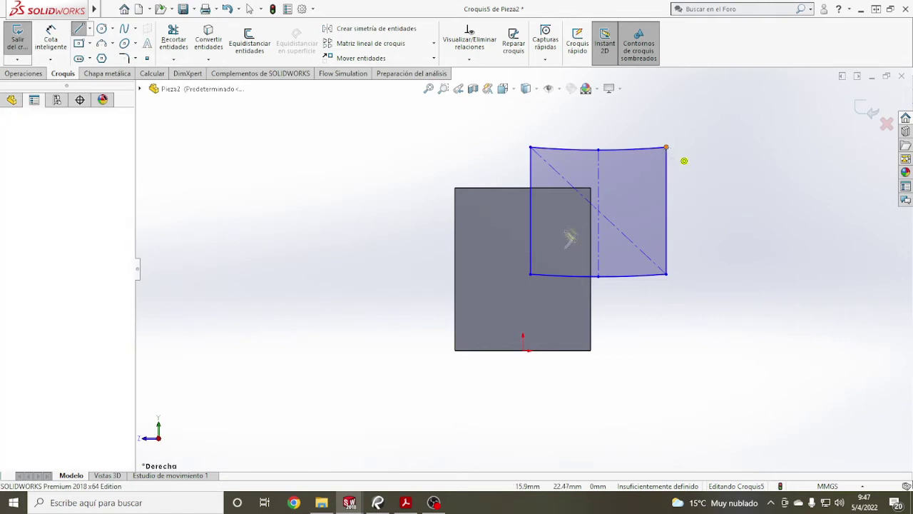
click(531, 275)
key(Escape)
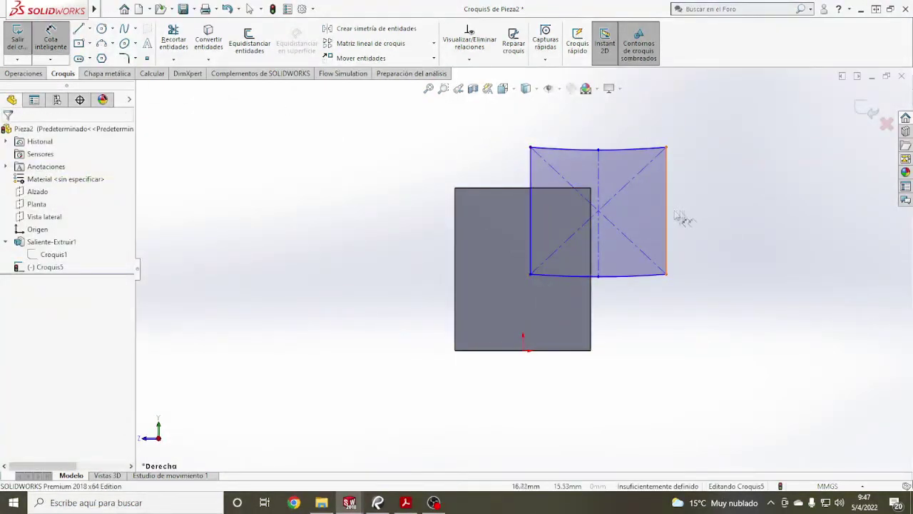
click(668, 209)
- Dimension the outline's left and right heights at 14.04 and its width at 15.00
click(725, 205)
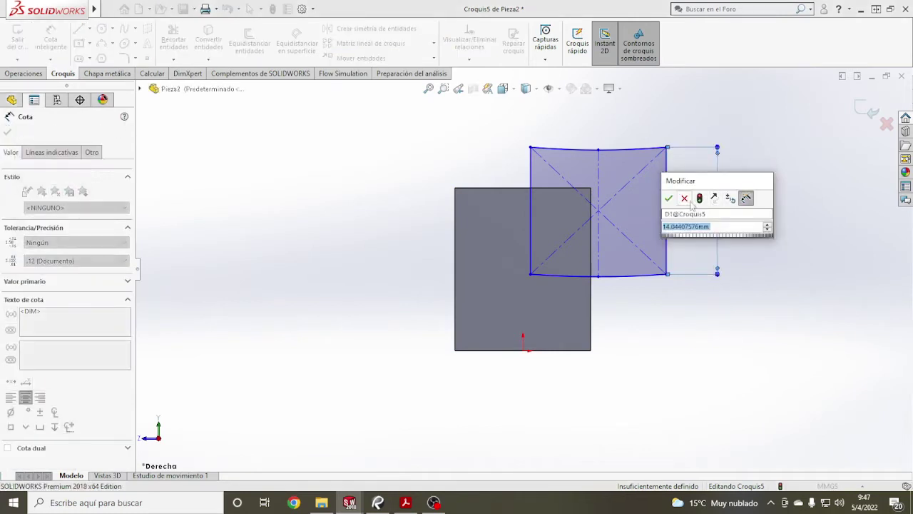
click(669, 199)
click(531, 207)
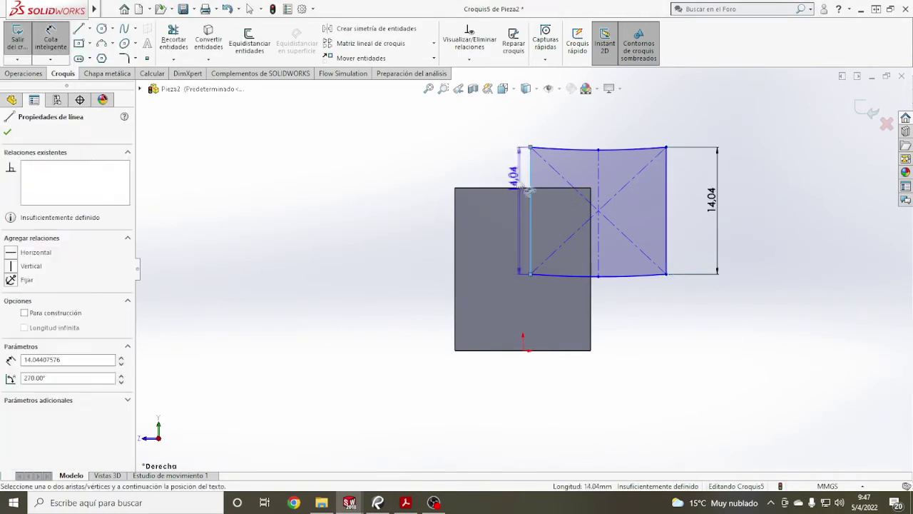
click(511, 185)
click(462, 177)
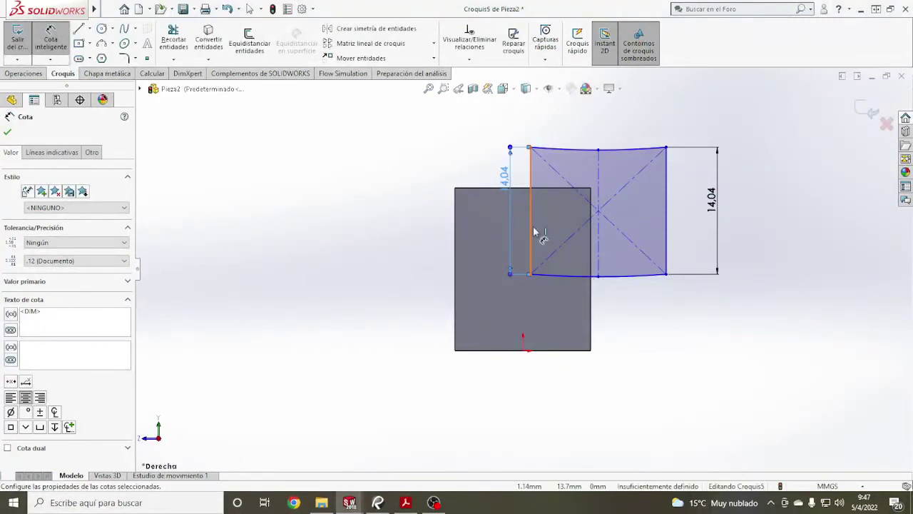
click(532, 230)
click(667, 236)
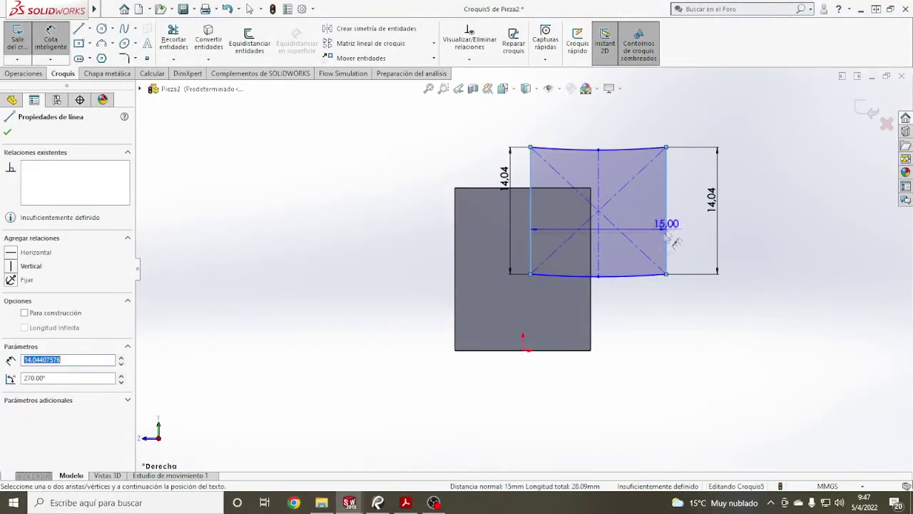
click(591, 314)
click(540, 309)
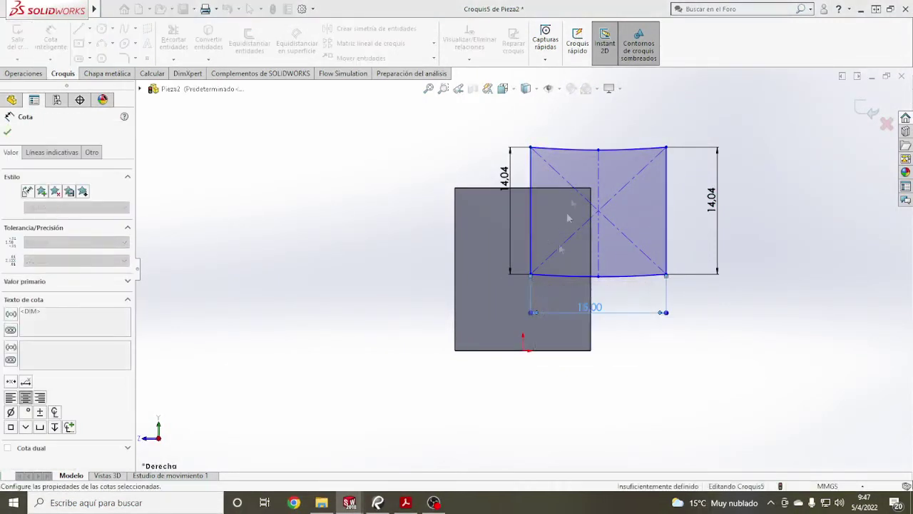
- Dimension the top arc radius as R88 and the bottom arc radius as R102
click(591, 153)
click(610, 132)
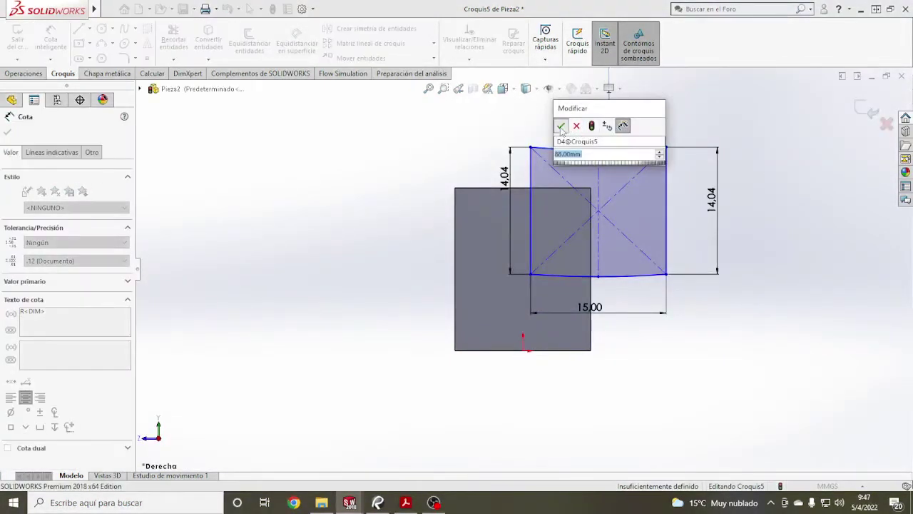
click(561, 126)
click(622, 276)
click(633, 367)
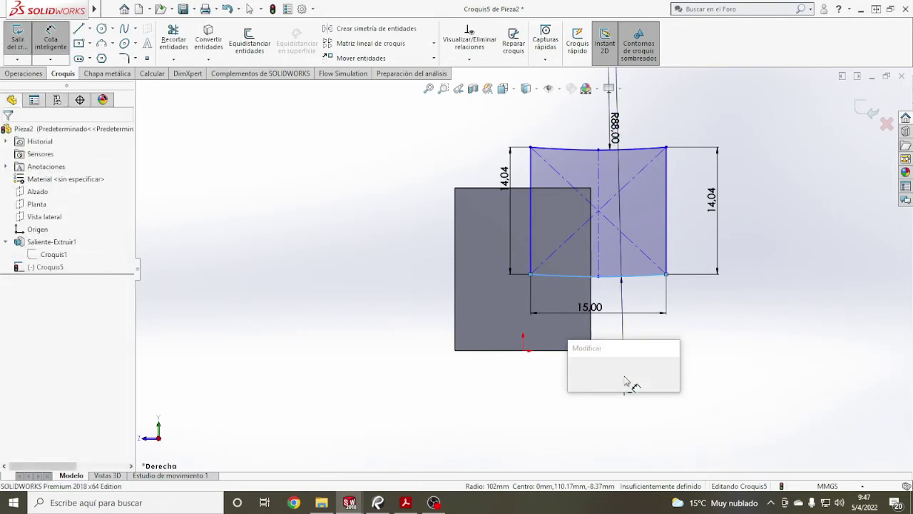
click(580, 374)
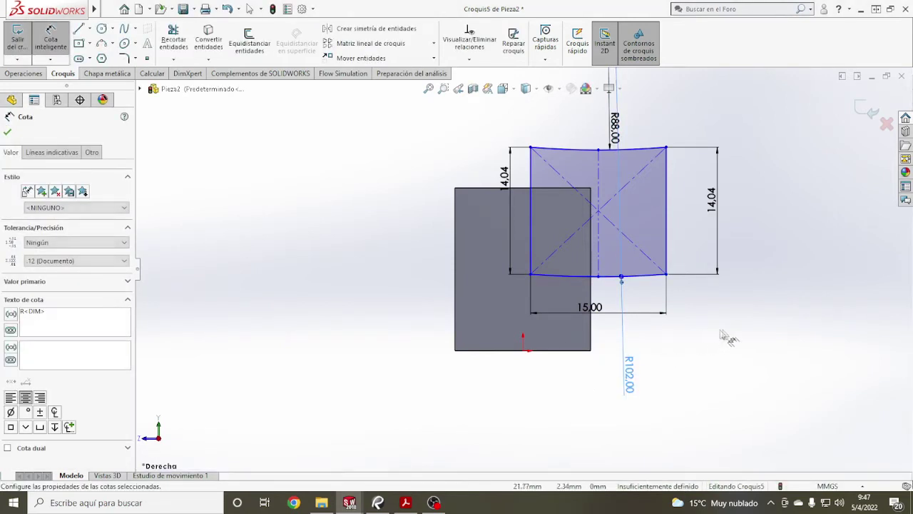
key(Escape)
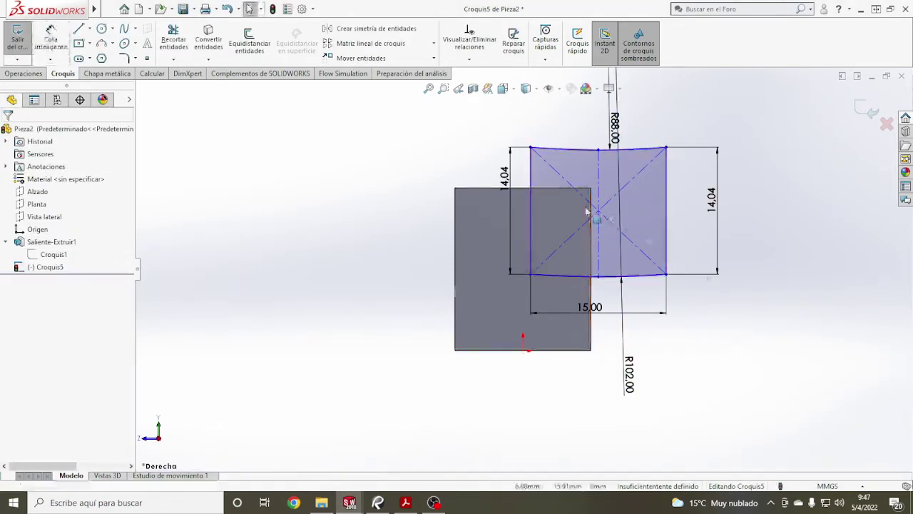
- Move the vertical centre construction line to the outline's middle and check its properties
drag(598, 214, 605, 219)
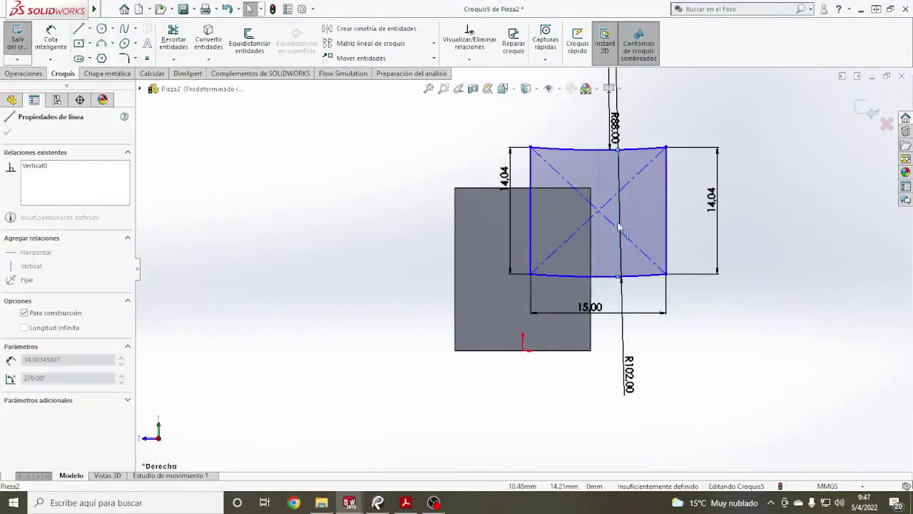
key(Escape)
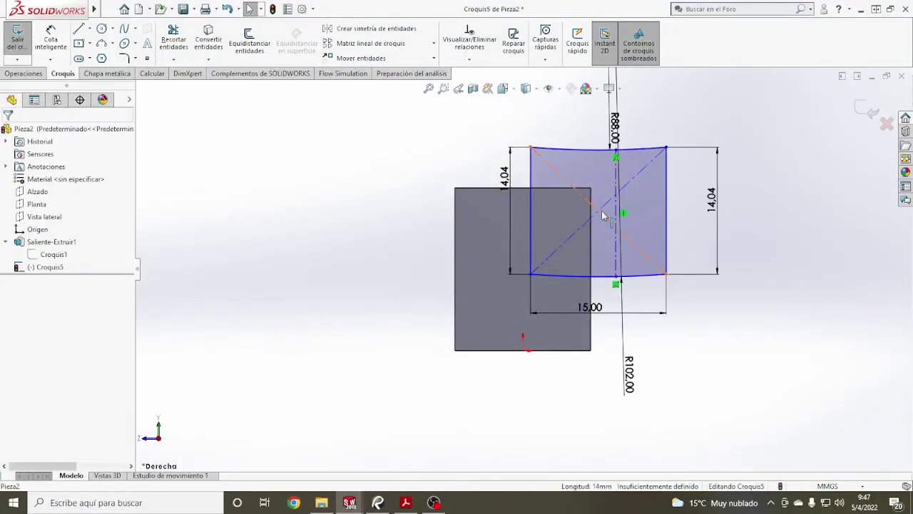
drag(601, 216, 656, 218)
key(ctrl+z)
click(642, 214)
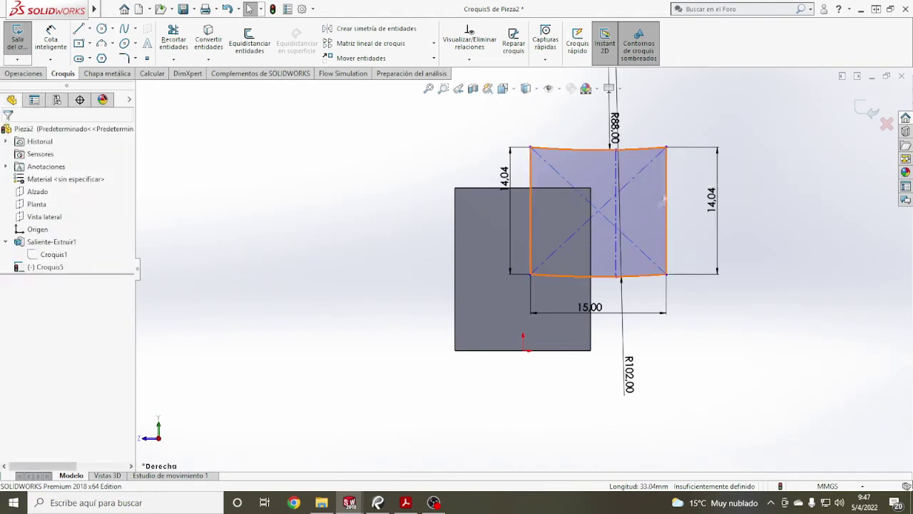
click(639, 189)
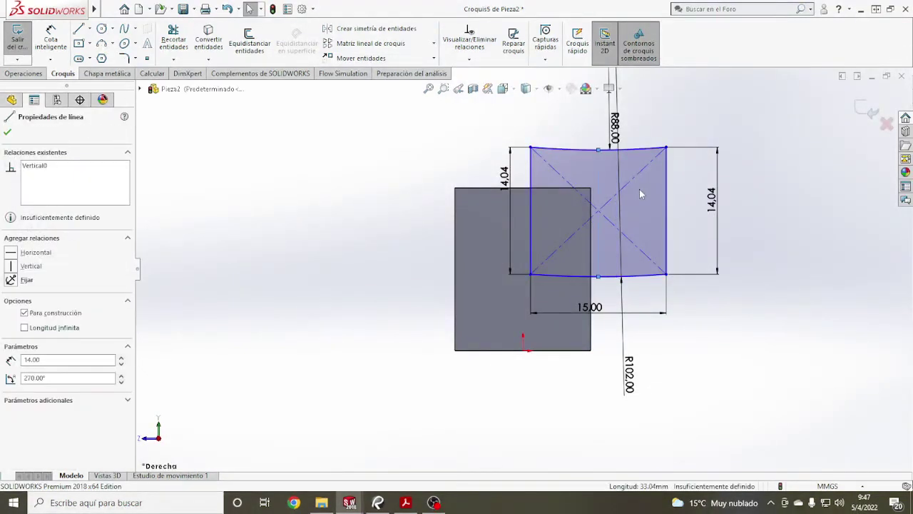
click(741, 196)
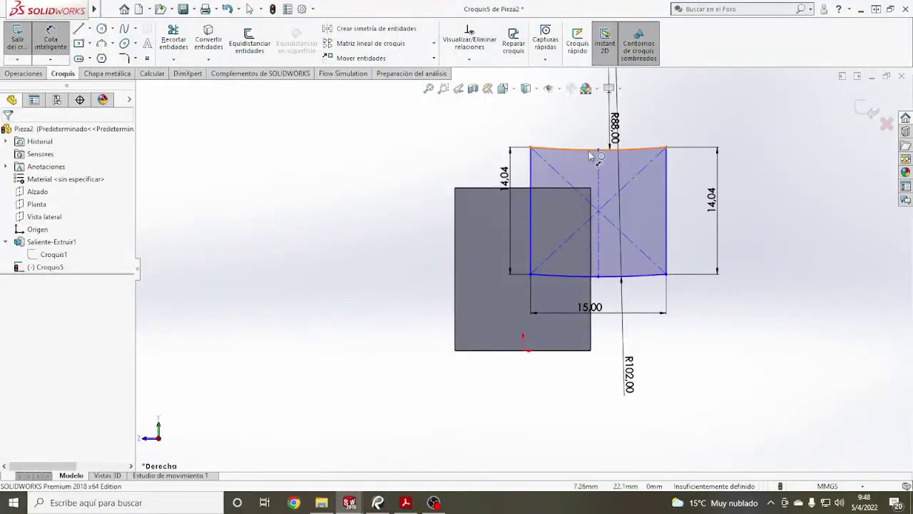
click(595, 151)
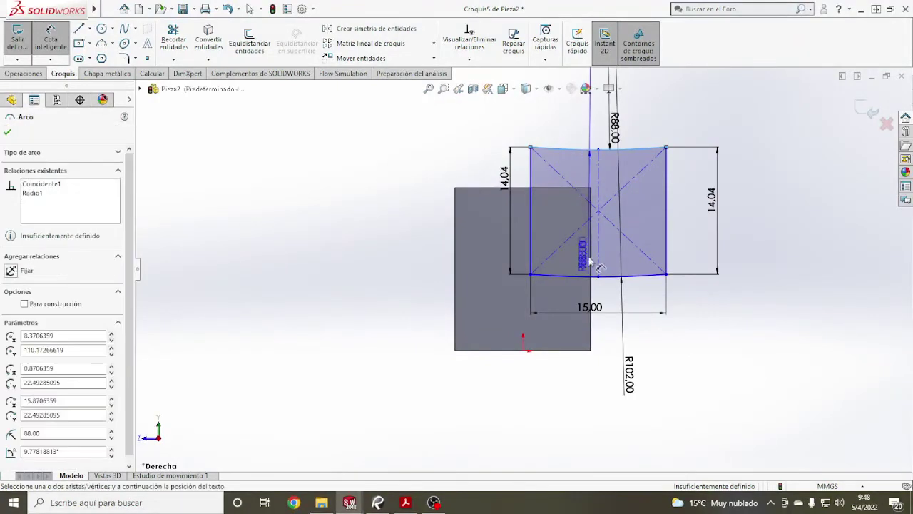
- Dimension the distance between the top and bottom arcs at 14.00
click(598, 277)
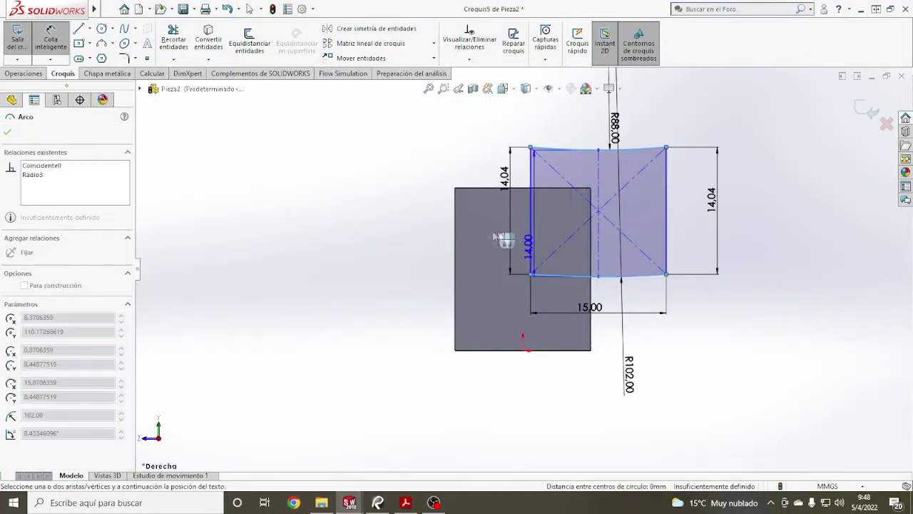
click(663, 222)
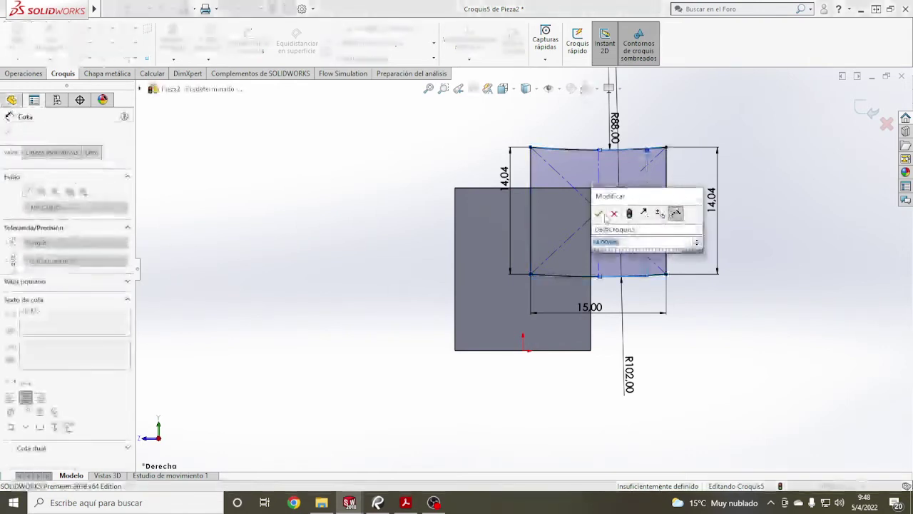
key(Return)
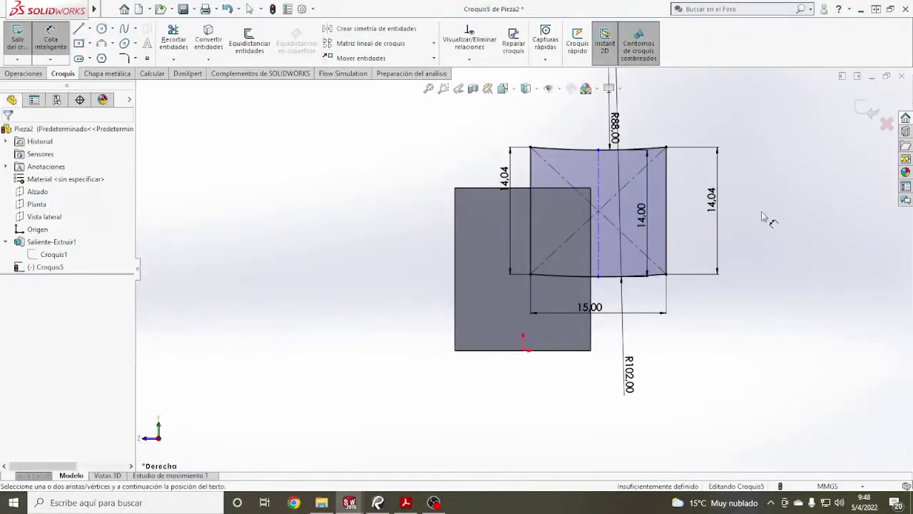
key(Escape)
- Try deleting the vertical construction line's point and dismiss the undeletable-endpoint warning
click(597, 211)
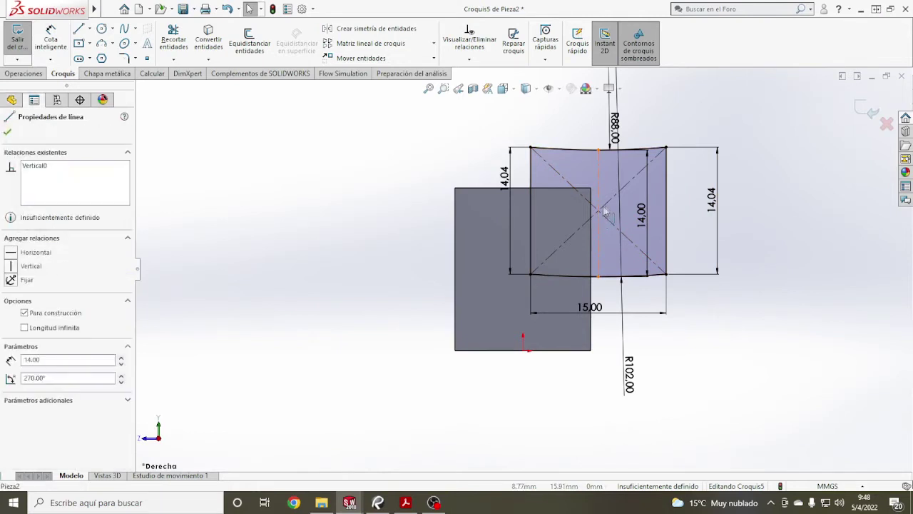
key(Escape)
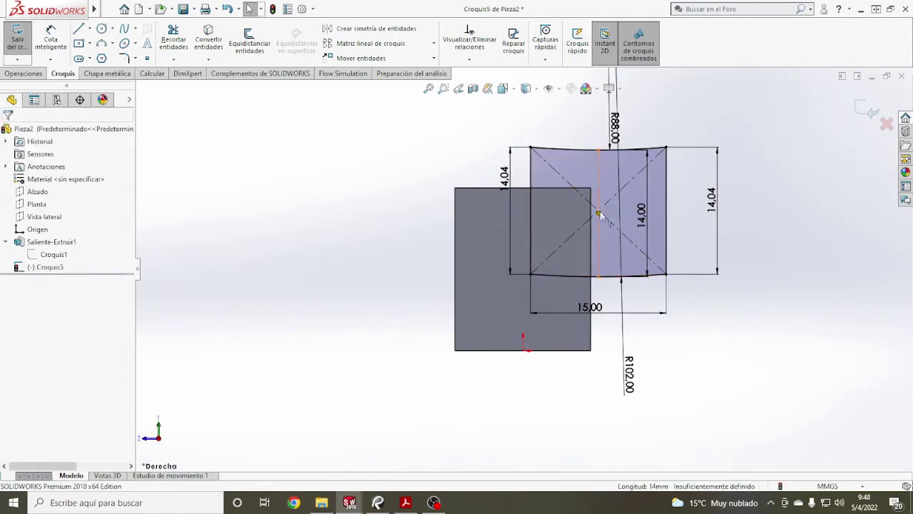
click(599, 213)
scroll(599, 213, down, 3)
scroll(600, 213, down, 3)
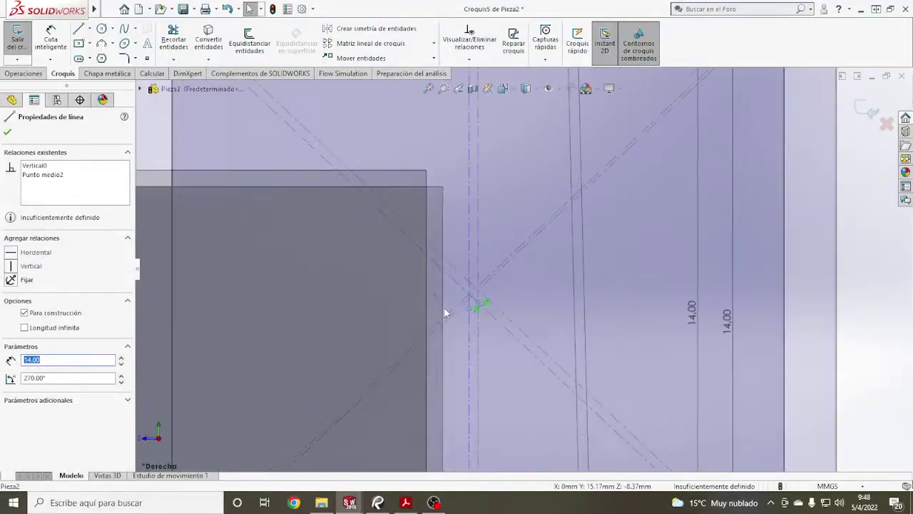
scroll(444, 313, up, 5)
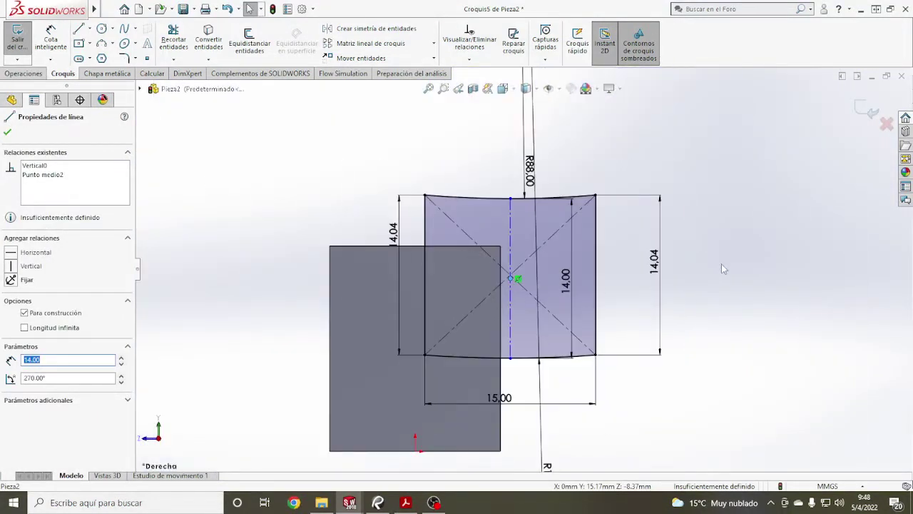
key(Delete)
click(524, 256)
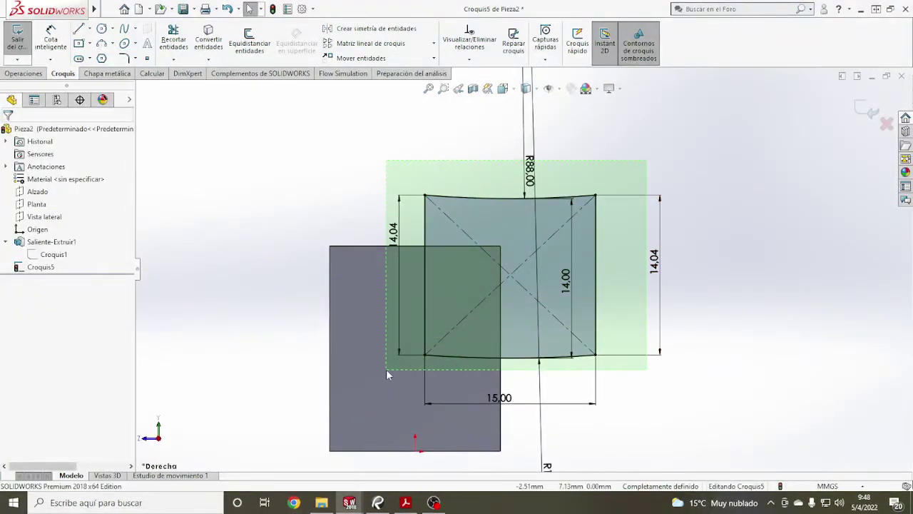
- Move the whole block profile sketch from a base point onto the grey block
drag(647, 161, 386, 368)
click(349, 61)
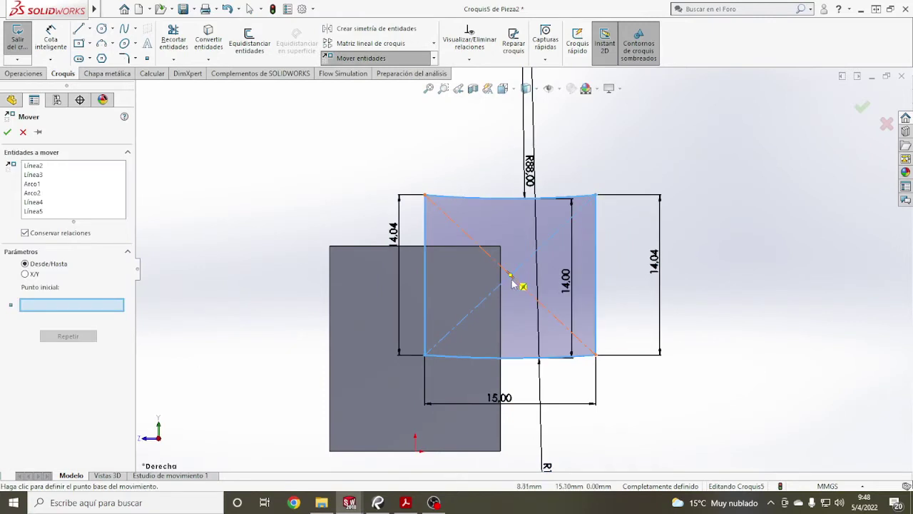
click(510, 275)
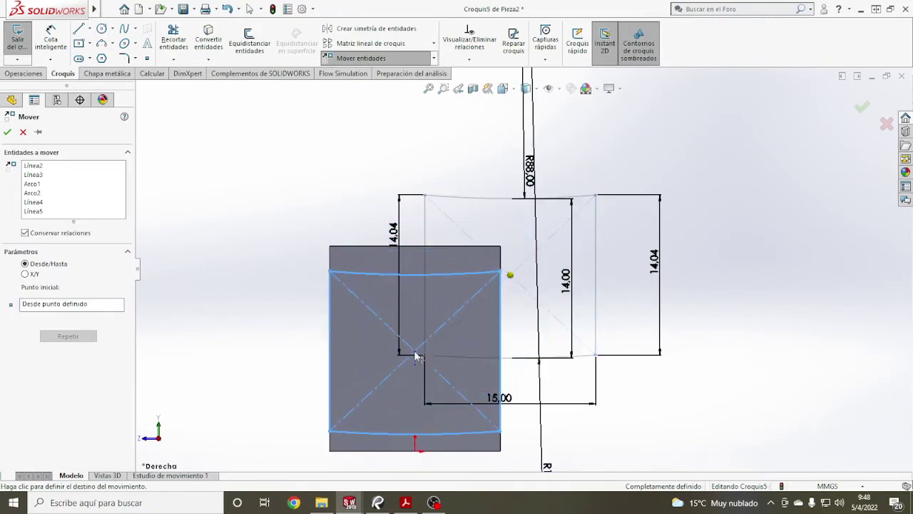
click(416, 355)
scroll(519, 322, down, 3)
scroll(500, 256, down, 2)
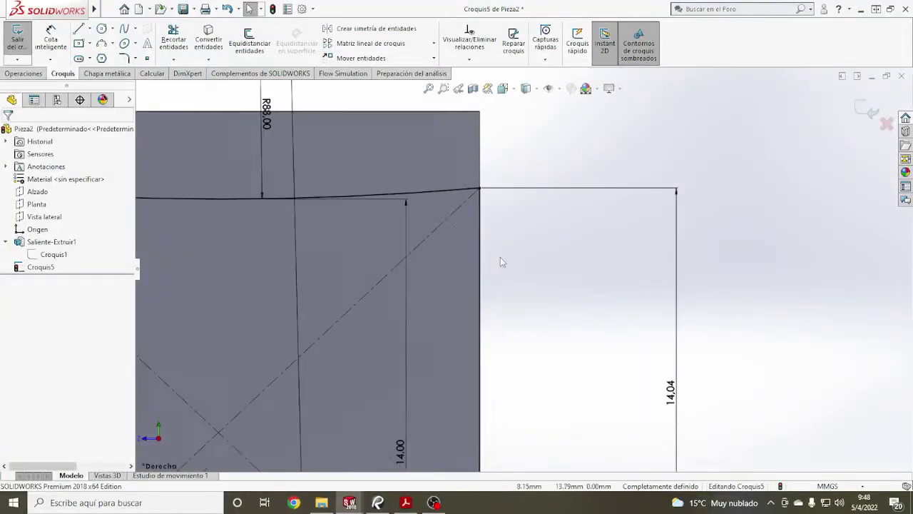
scroll(500, 256, down, 2)
scroll(475, 212, down, 2)
scroll(475, 212, down, 2)
scroll(486, 183, up, 2)
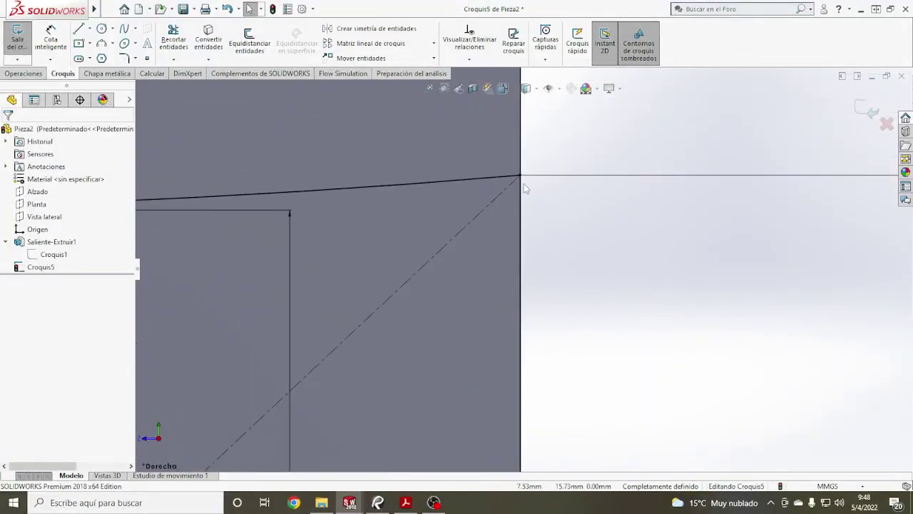
- Make the sketch's vertical side line collinear with the grey block's edge
click(520, 171)
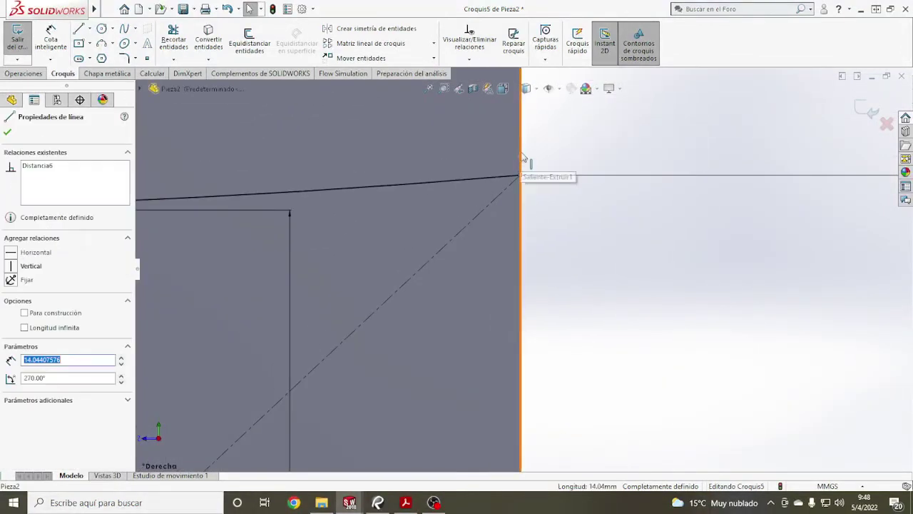
ctrl+click(521, 170)
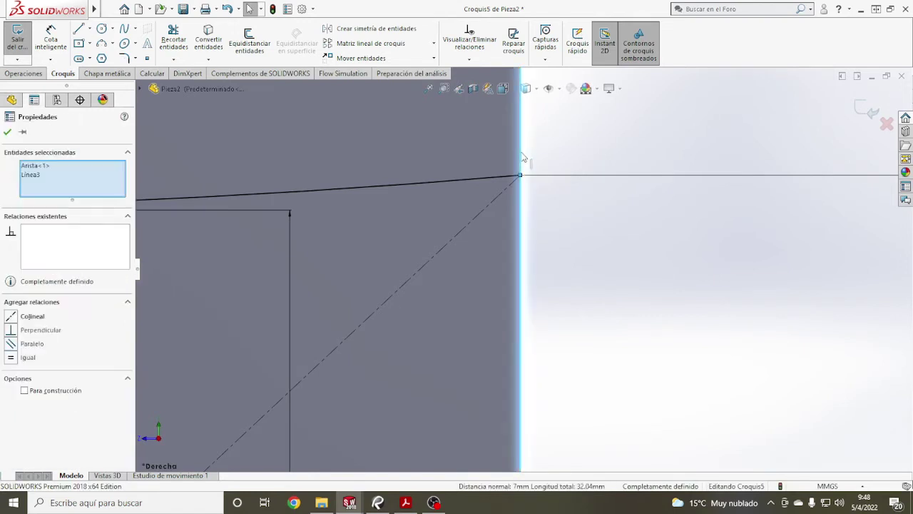
click(13, 316)
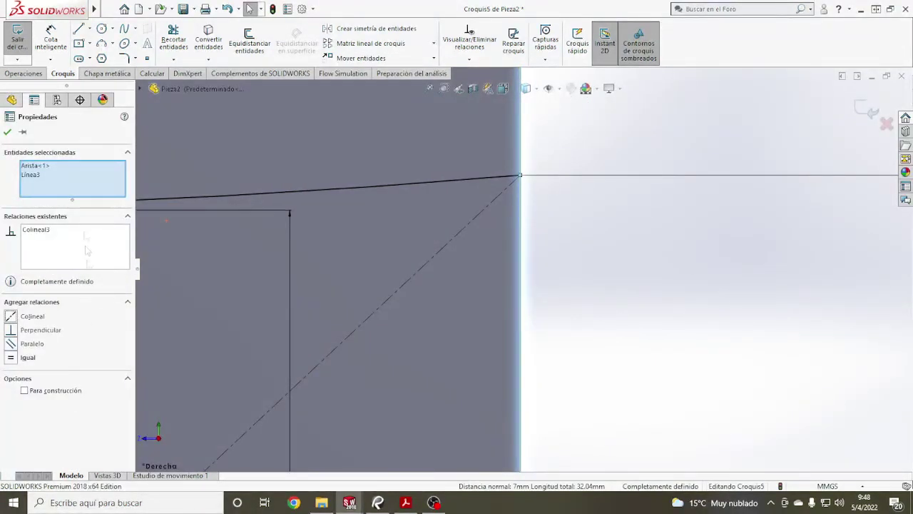
click(8, 131)
- Reposition the 14.00 dimension toward the block's right side
key(f)
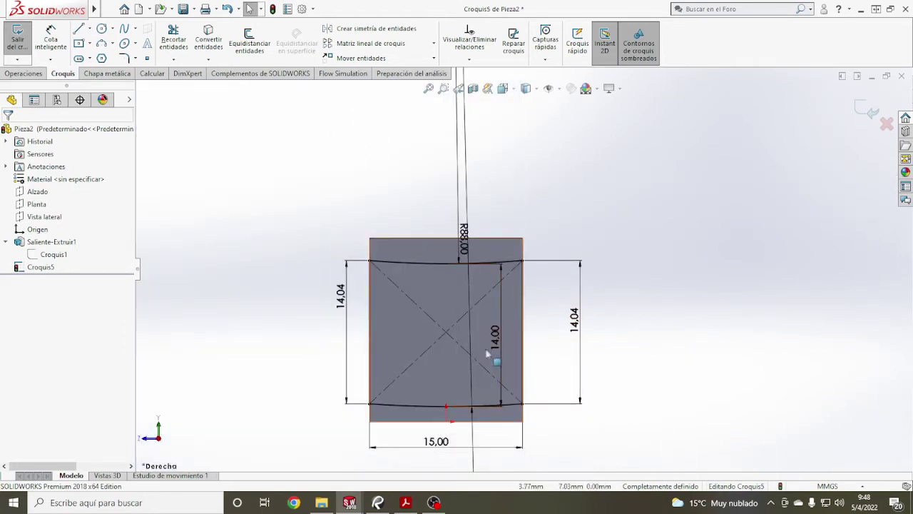
click(501, 349)
click(376, 334)
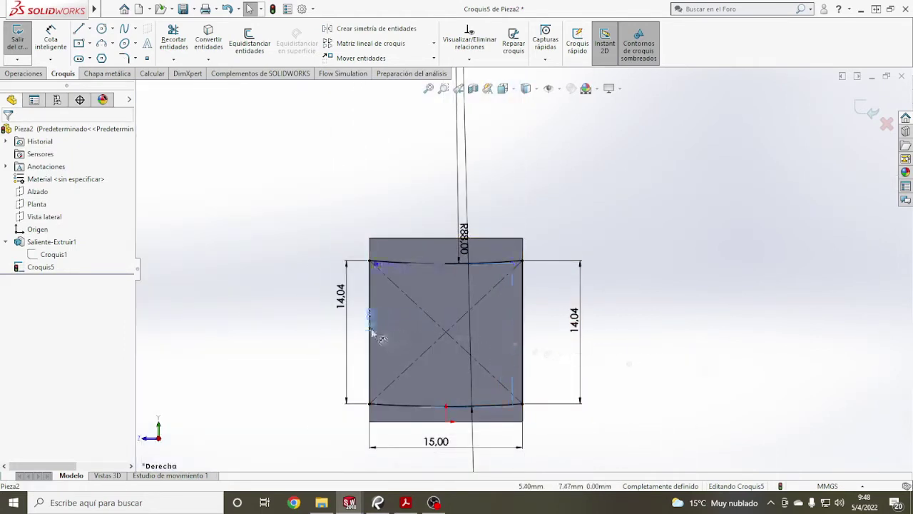
drag(376, 333, 418, 326)
click(664, 333)
click(377, 503)
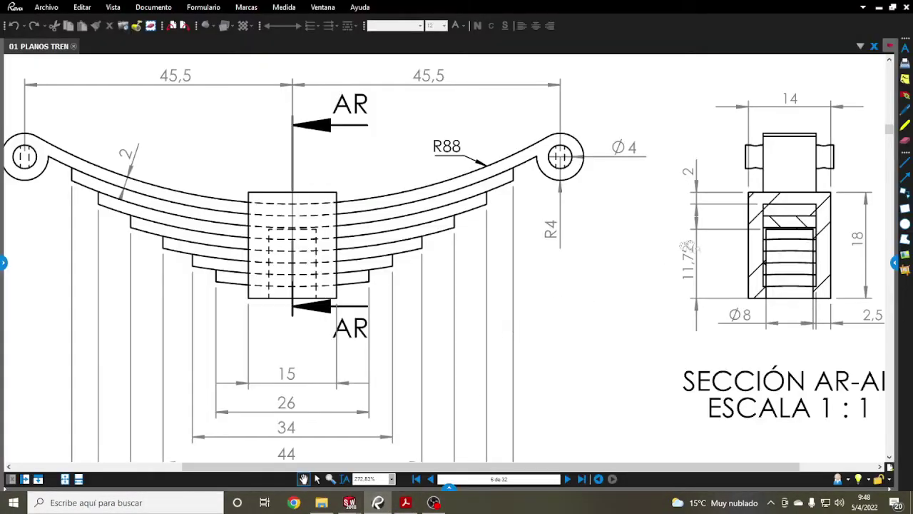
- Pan the leaf spring drawing to view section AR-AR, then return to the SolidWorks Croquis5 sketch
scroll(671, 232, up, 2)
drag(672, 232, 628, 230)
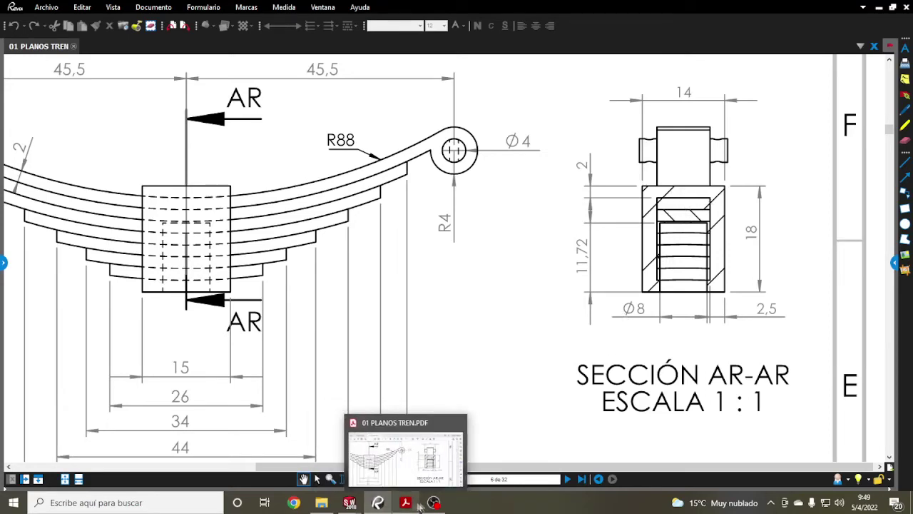
mouse_move(349, 503)
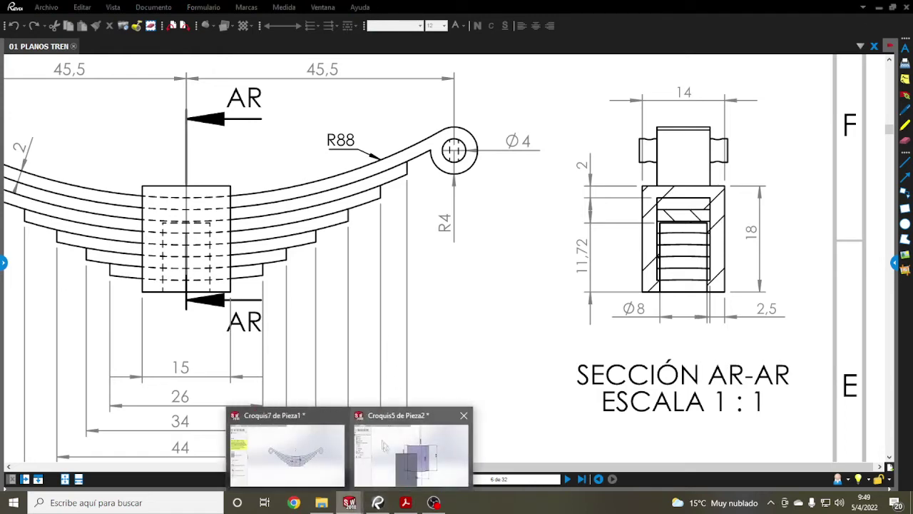
click(386, 445)
scroll(472, 194, down, 2)
scroll(472, 195, down, 3)
click(50, 39)
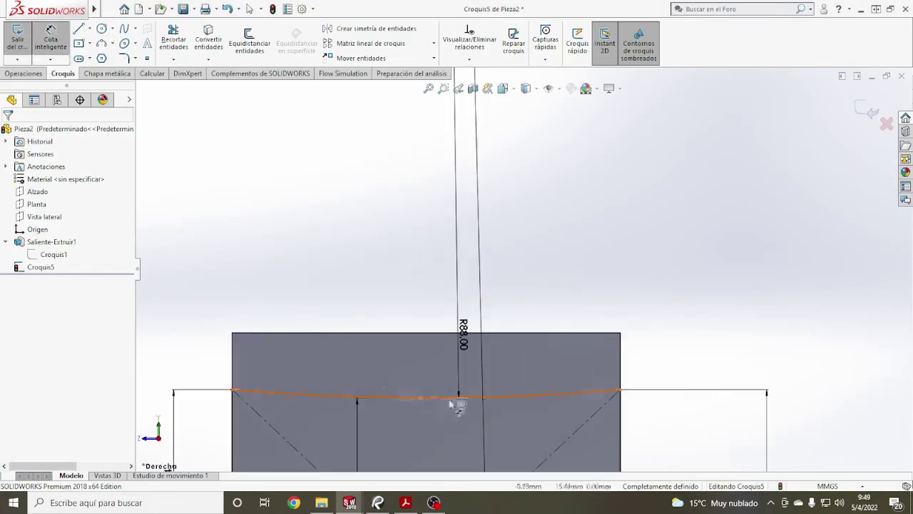
- Dimension the top arc 2.00 mm below the grey block's top edge, replacing the 2.51 value
click(428, 401)
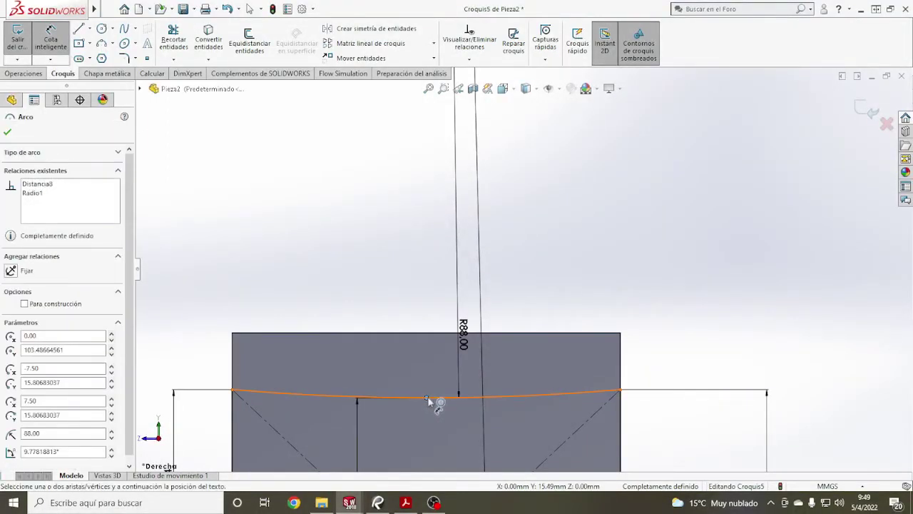
click(423, 335)
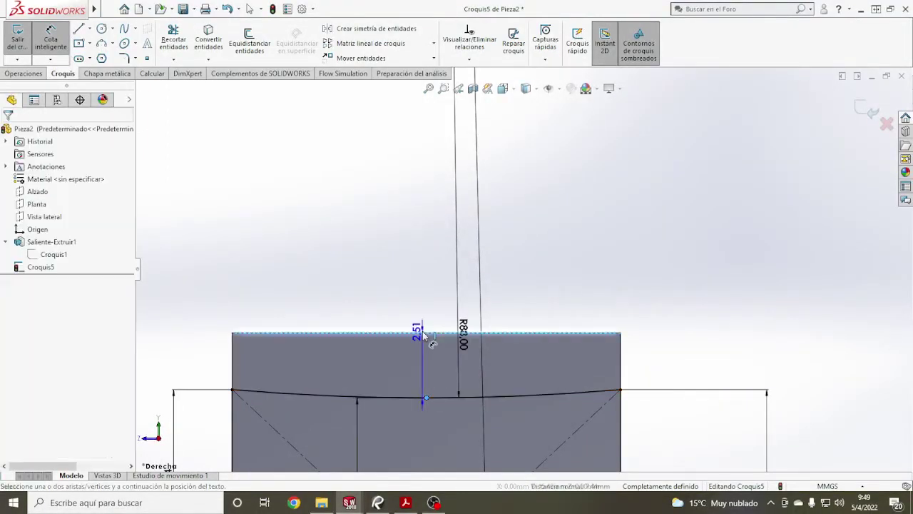
click(427, 292)
text(2)
key(Return)
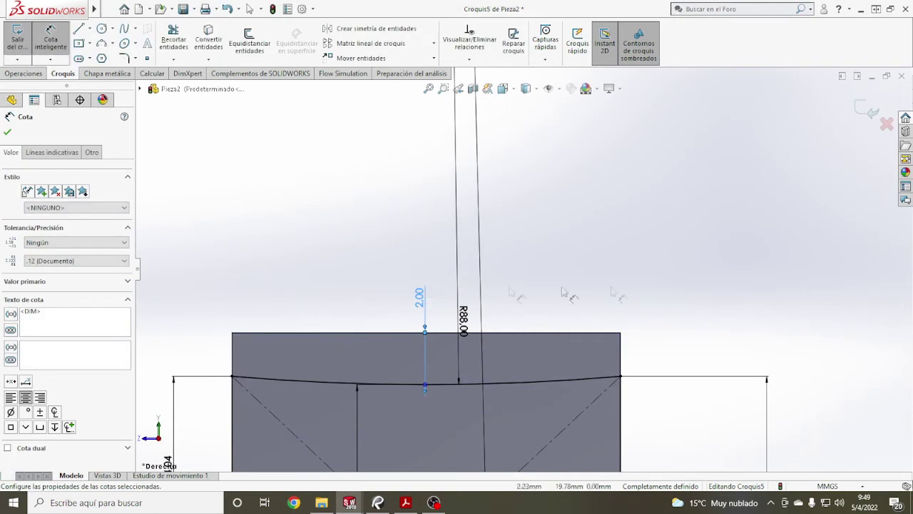
key(Escape)
key(f)
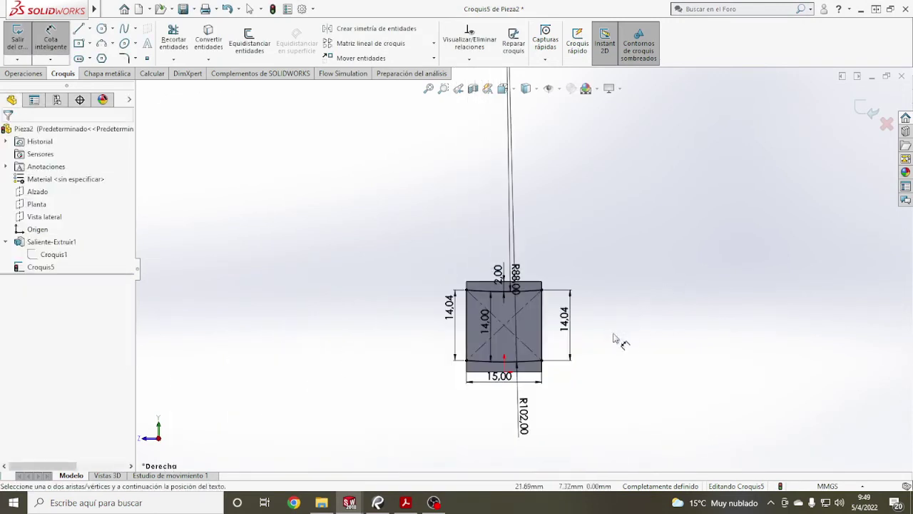
middle_drag(620, 344, 607, 386)
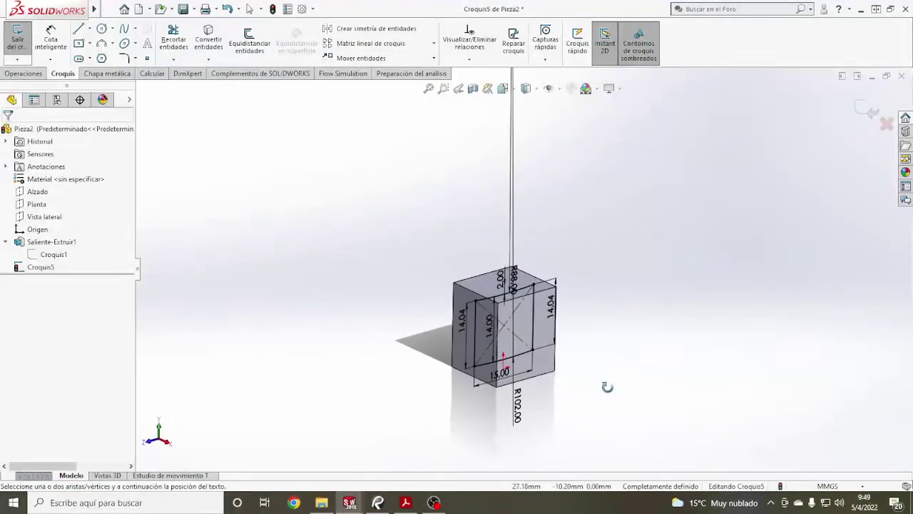
- Start an Extruded Cut from the block's sketch using the Features commands
click(22, 75)
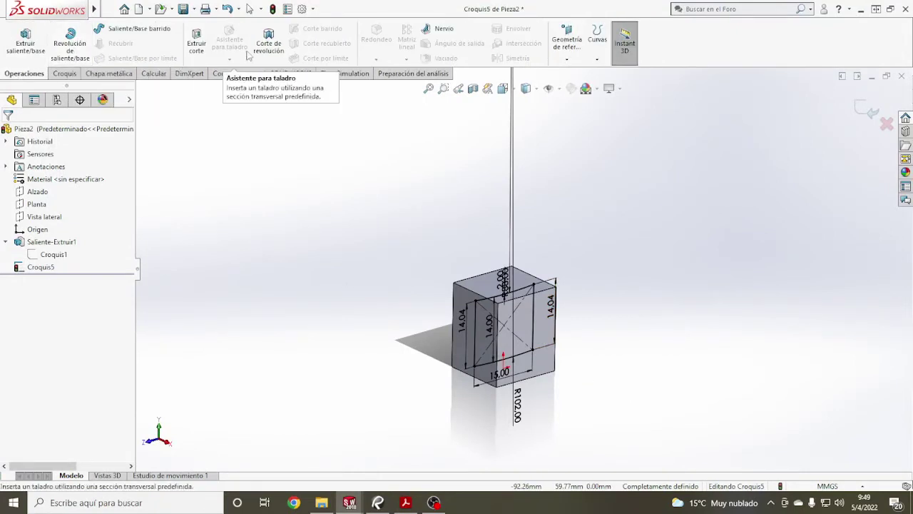
click(197, 43)
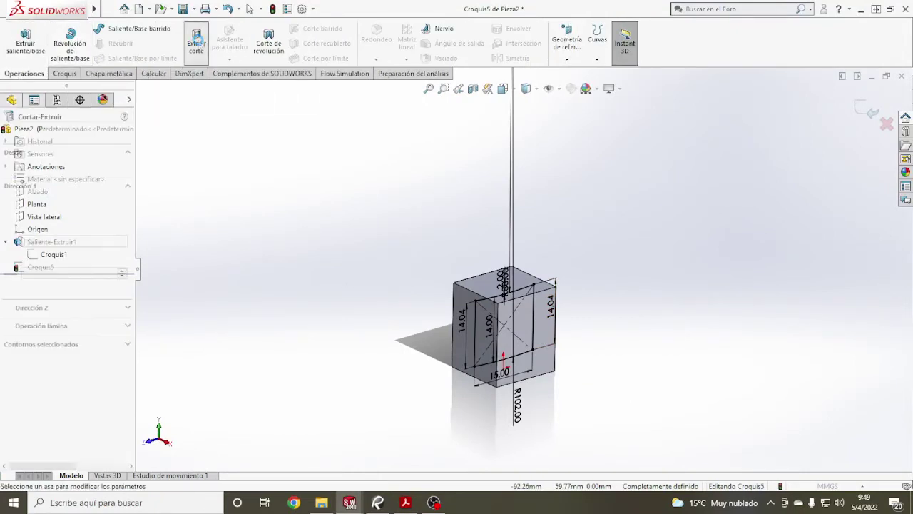
click(378, 503)
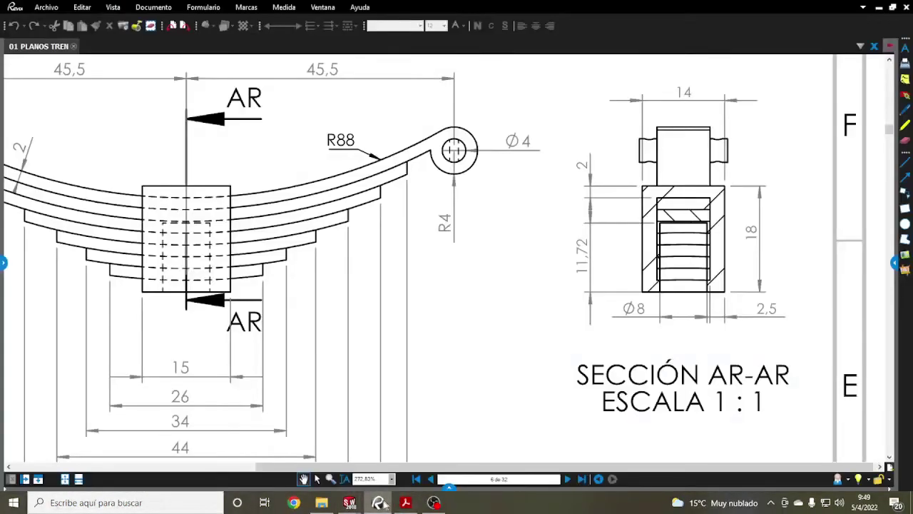
- Zoom into section AR-AR and scroll down to the hollow block's isometric view
scroll(726, 274, up, 5)
scroll(696, 322, up, 2)
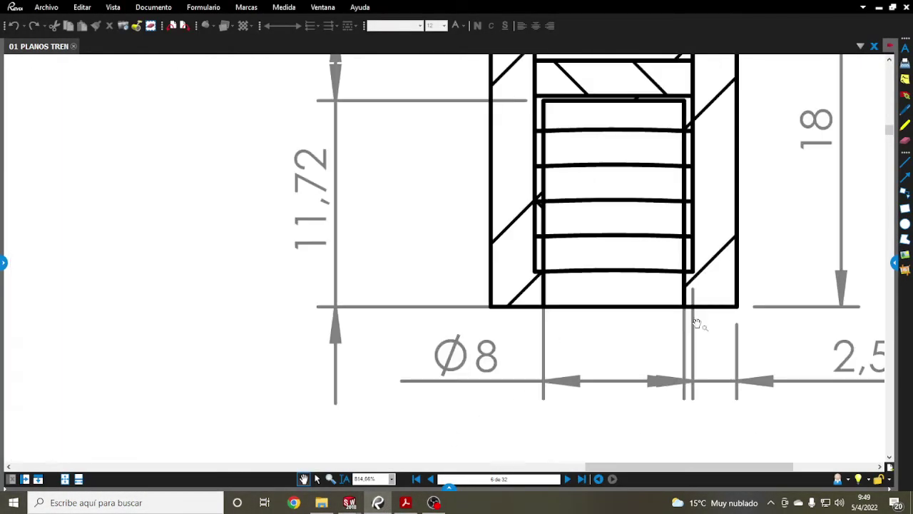
scroll(695, 322, down, 6)
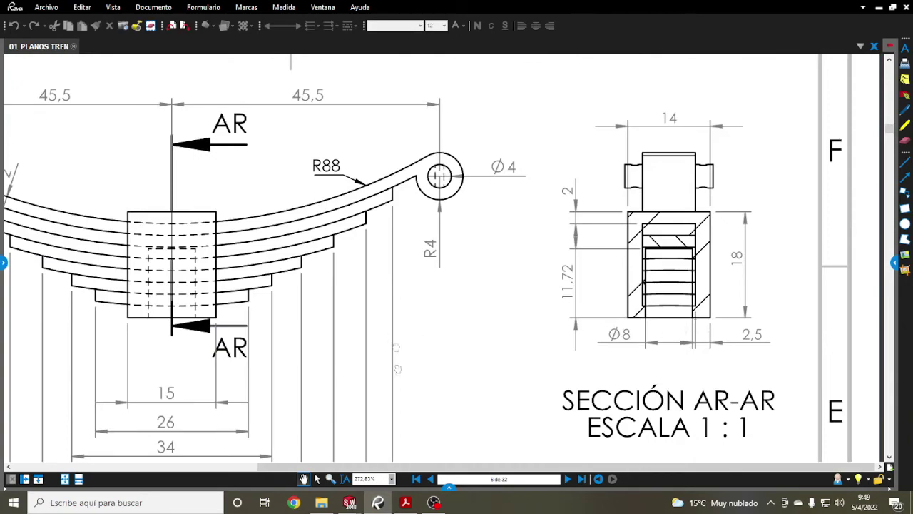
scroll(397, 369, down, 3)
scroll(417, 349, down, 3)
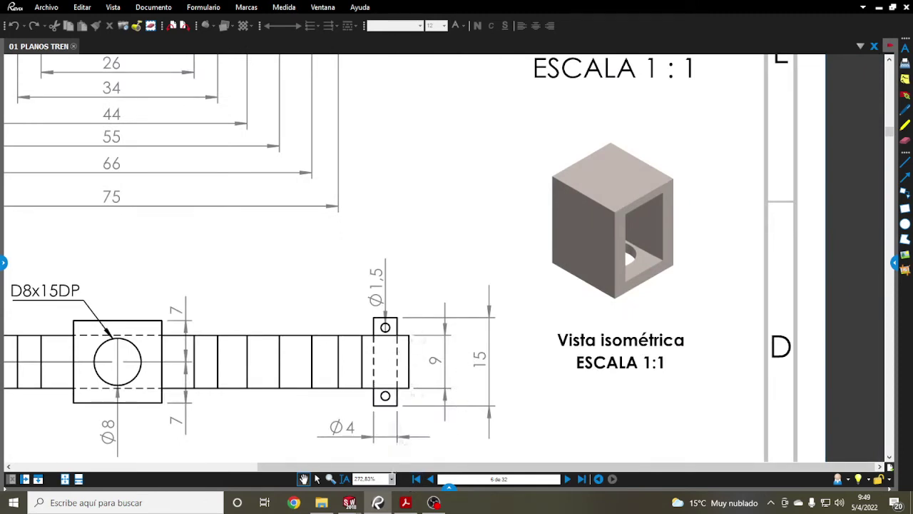
mouse_move(350, 502)
click(399, 456)
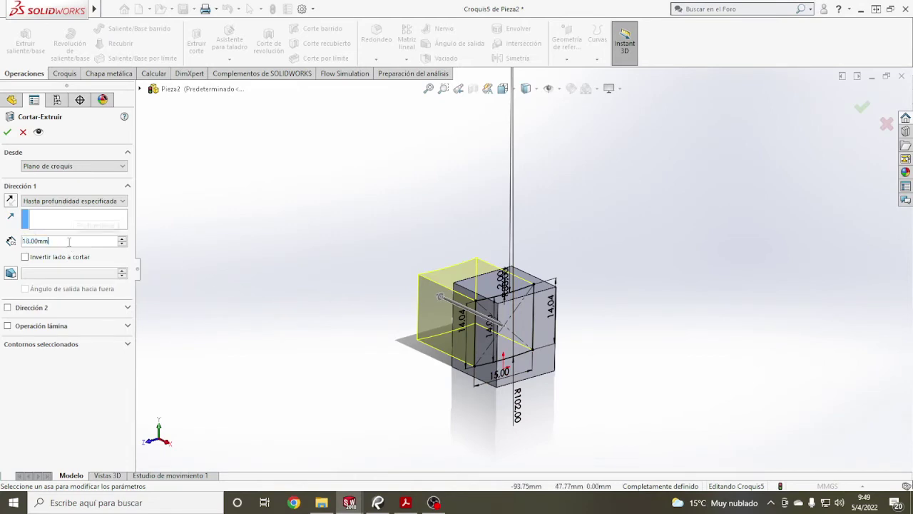
- Cut the block 9 mm deep with a Mid Plane end condition and confirm
text(9)
key(Return)
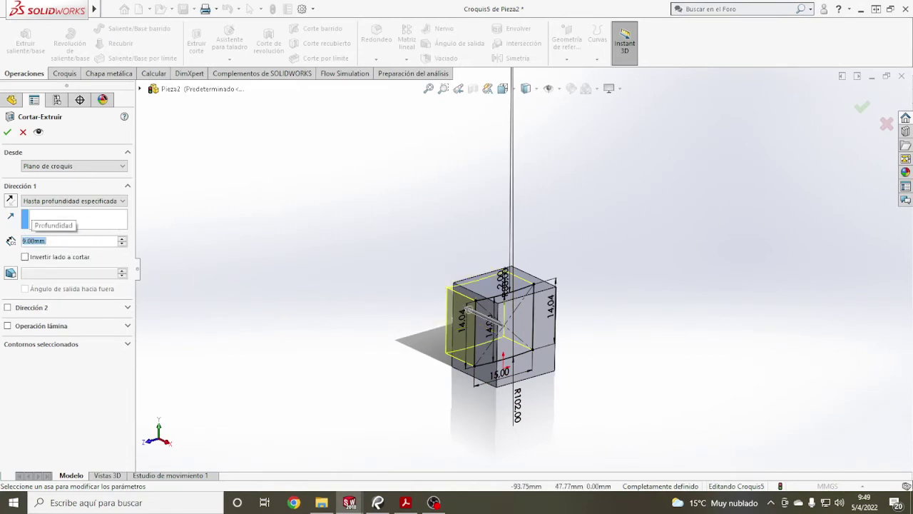
click(77, 201)
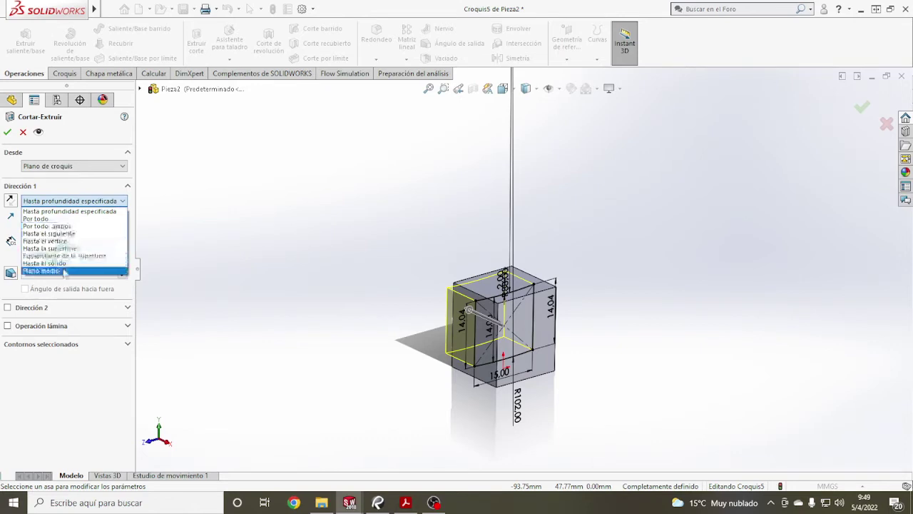
click(61, 268)
click(7, 131)
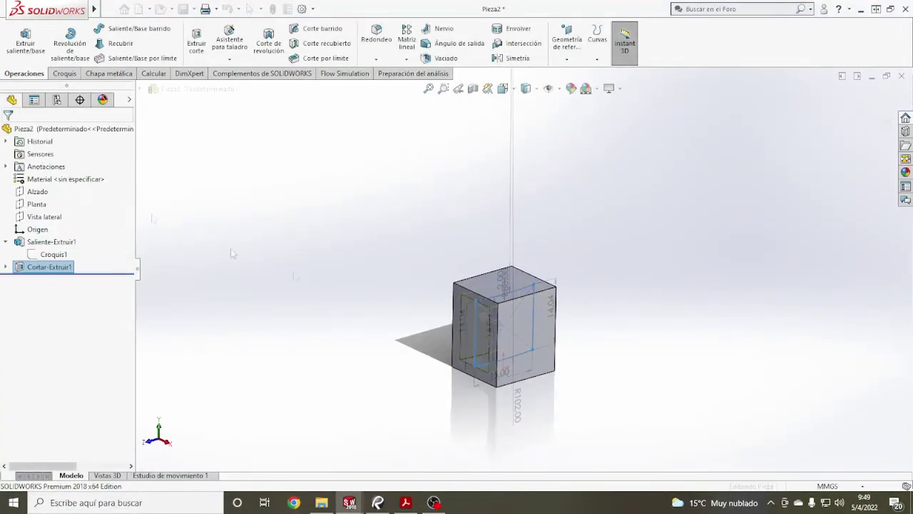
- Orbit to the block's bottom face and view it straight on
mouse_move(515, 322)
middle_down()
mouse_move(553, 317)
mouse_move(544, 275)
mouse_move(554, 285)
mouse_move(546, 380)
middle_up()
click(542, 416)
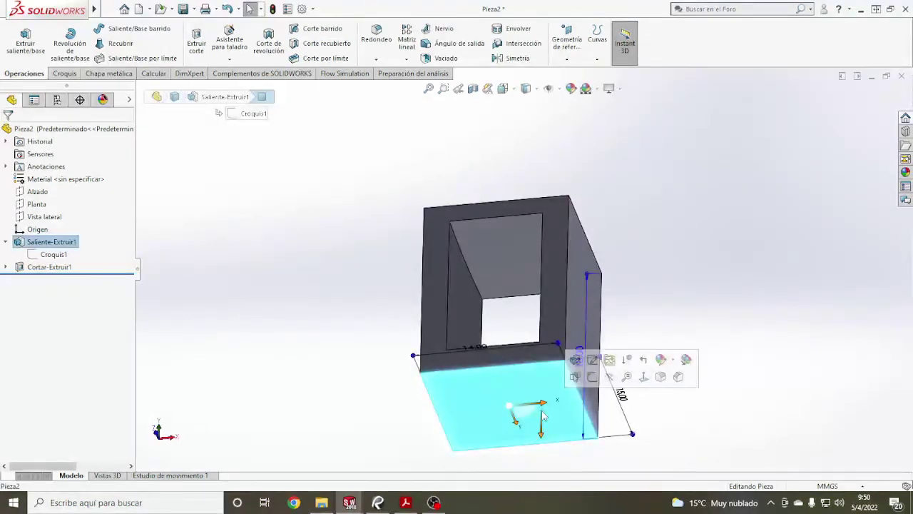
key(ctrl+8)
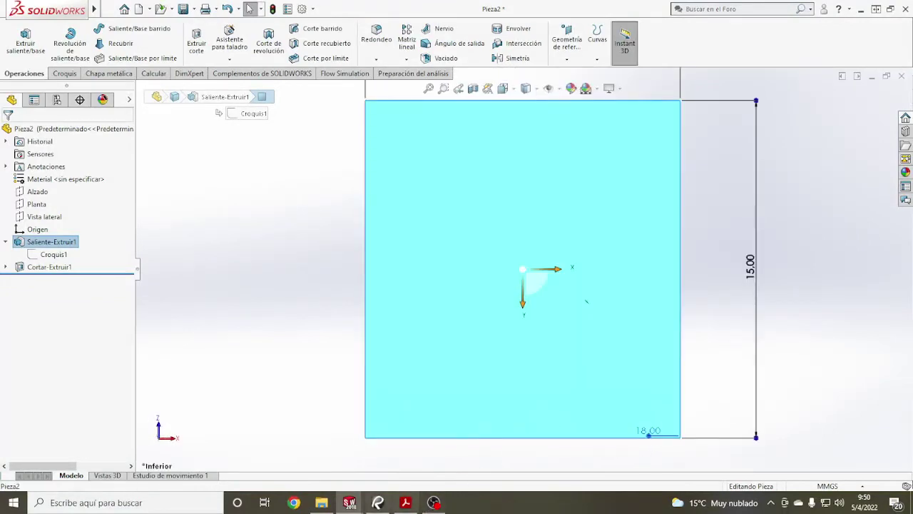
click(378, 502)
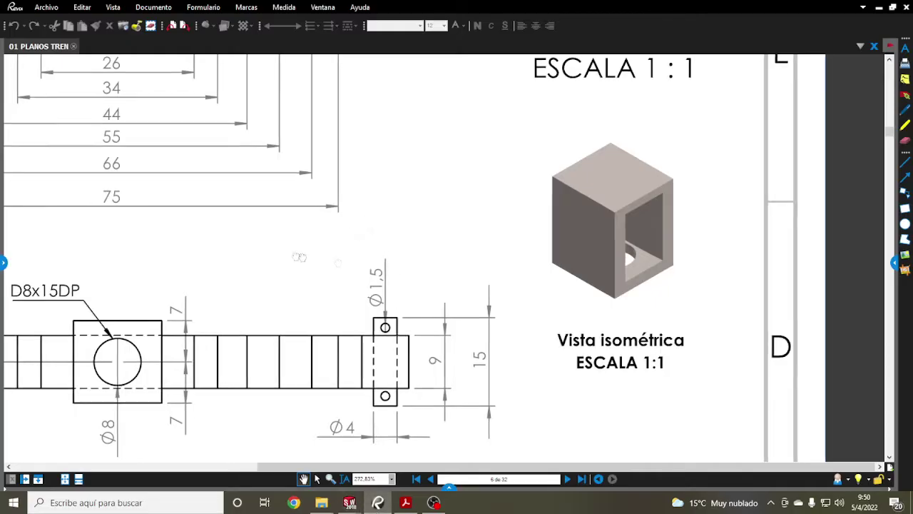
- Check the leaf spring dimensions and section AR-AR on the PDF, then return to Pieza2
drag(297, 251, 530, 208)
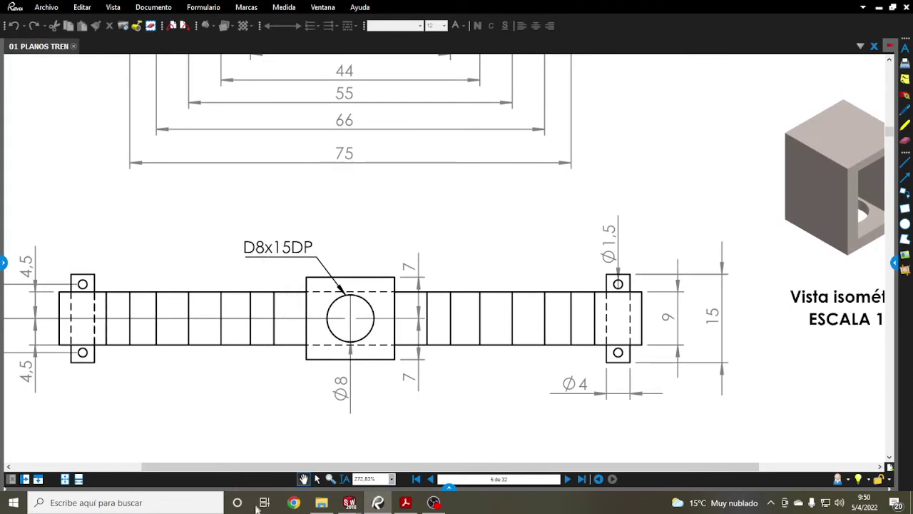
mouse_move(349, 502)
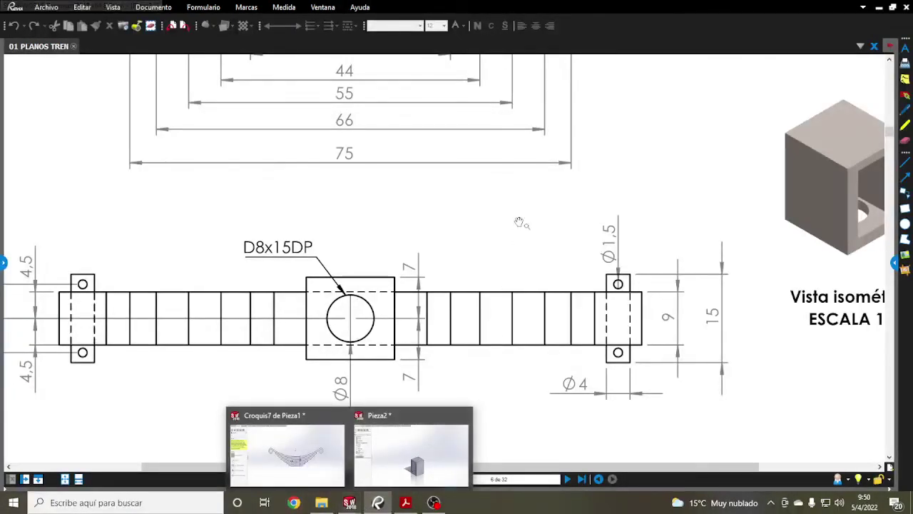
mouse_move(518, 174)
mouse_down()
mouse_move(480, 405)
mouse_move(463, 187)
mouse_move(438, 441)
mouse_up()
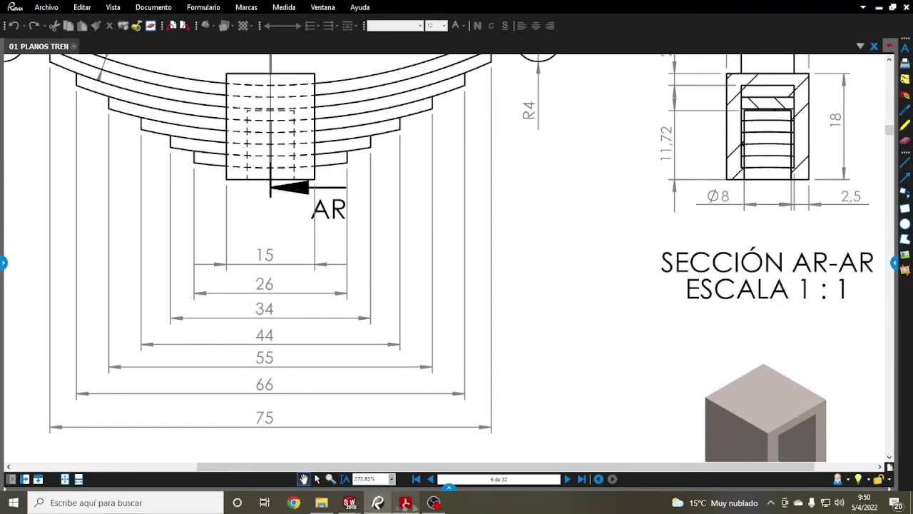
click(399, 453)
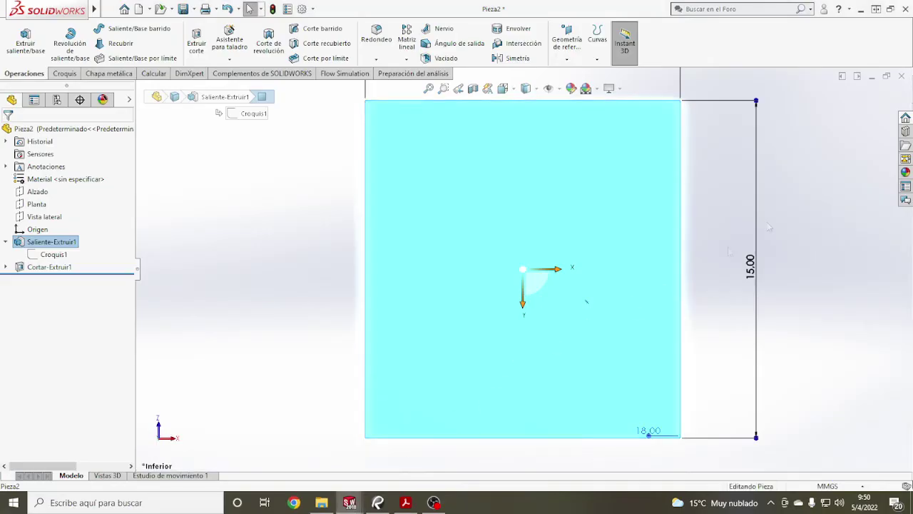
- Clear the bottom-face selection, show the block in isometric, and move to part 09_A
click(854, 147)
key(ctrl+7)
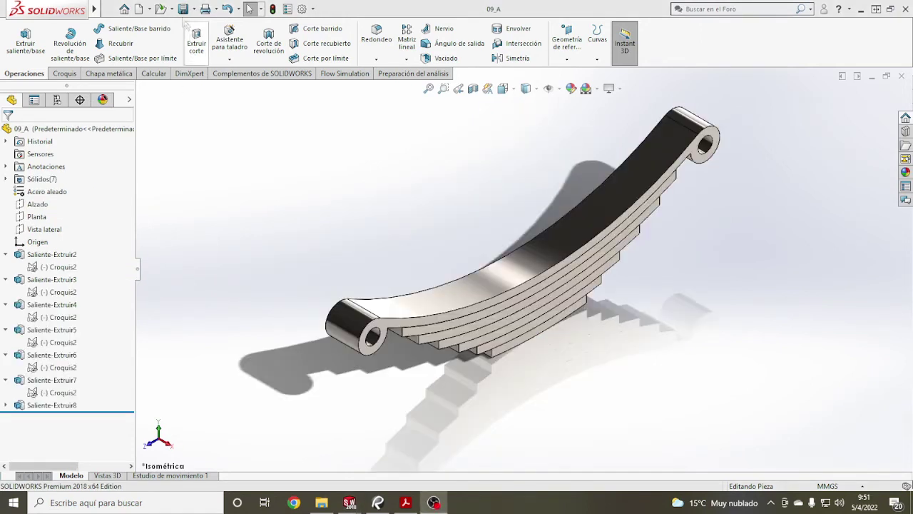
click(150, 9)
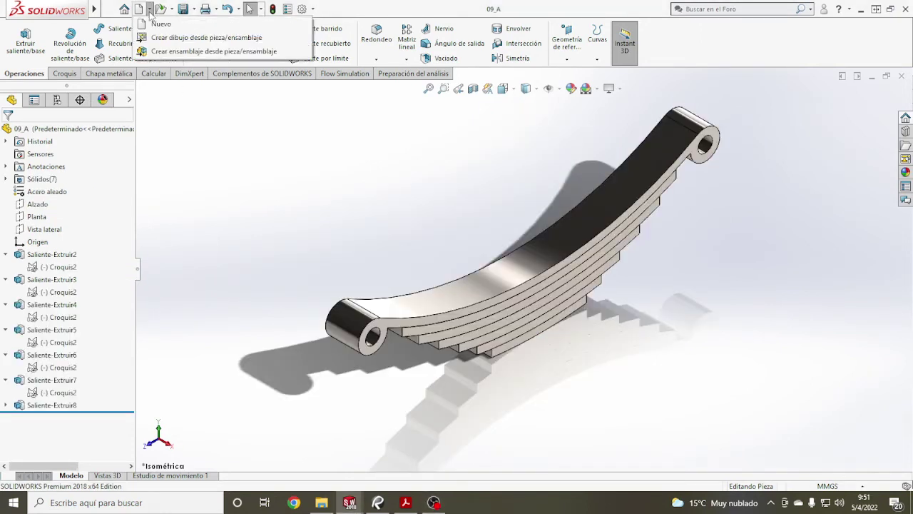
- Make a new assembly from part 09_A, placing the spring and setting it to float
click(176, 40)
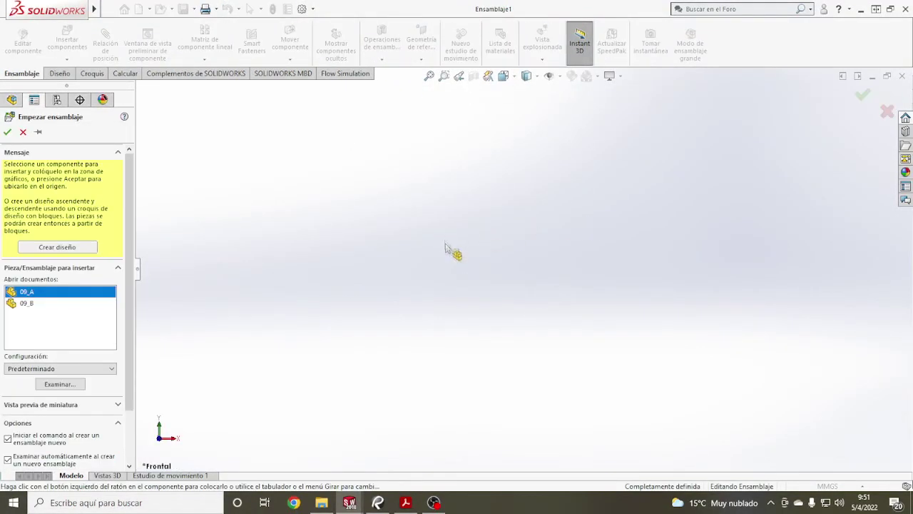
click(503, 263)
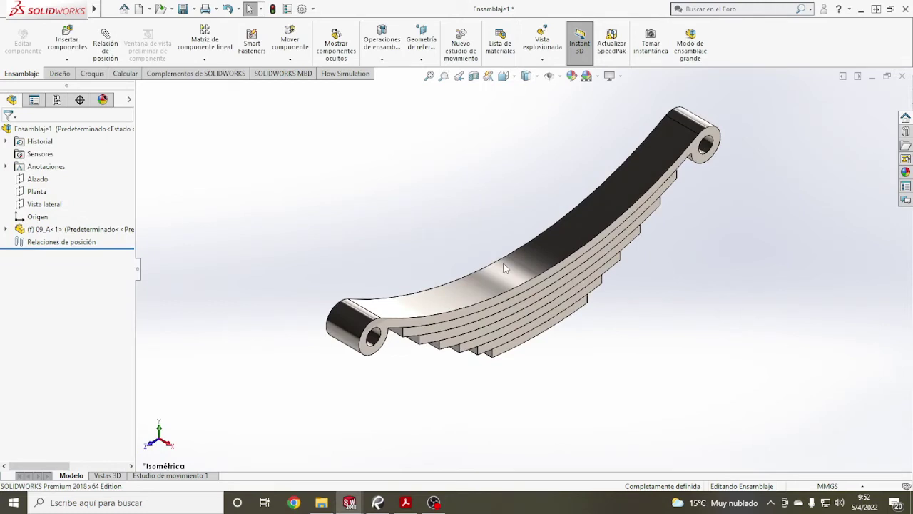
right_click(100, 229)
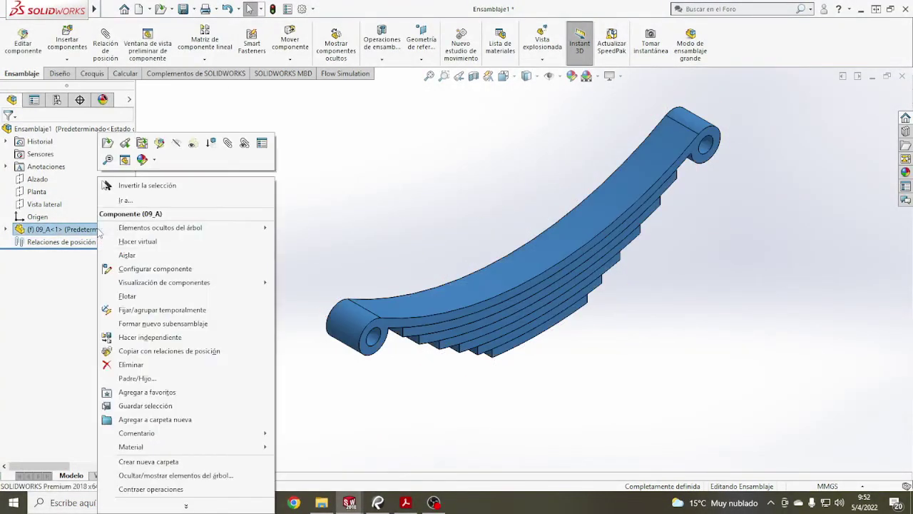
click(132, 296)
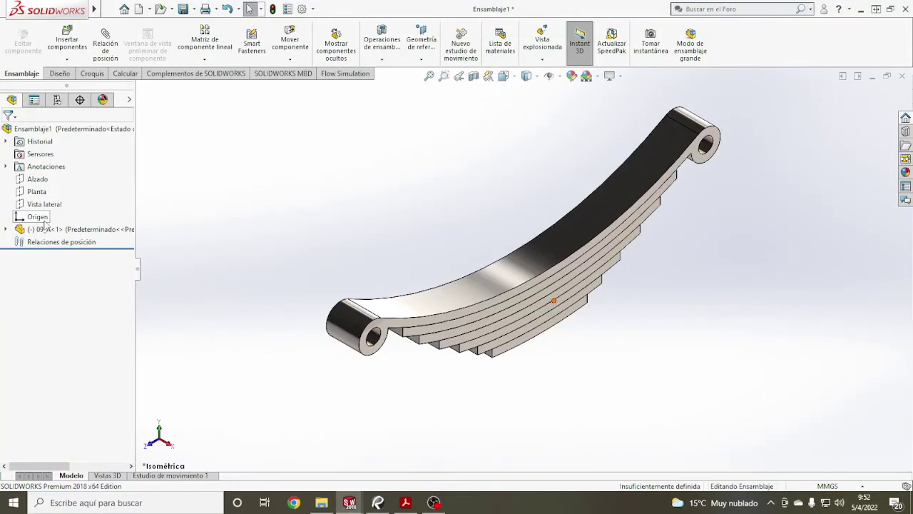
- Mate the 09_A origin coincident with the assembly origin
click(6, 229)
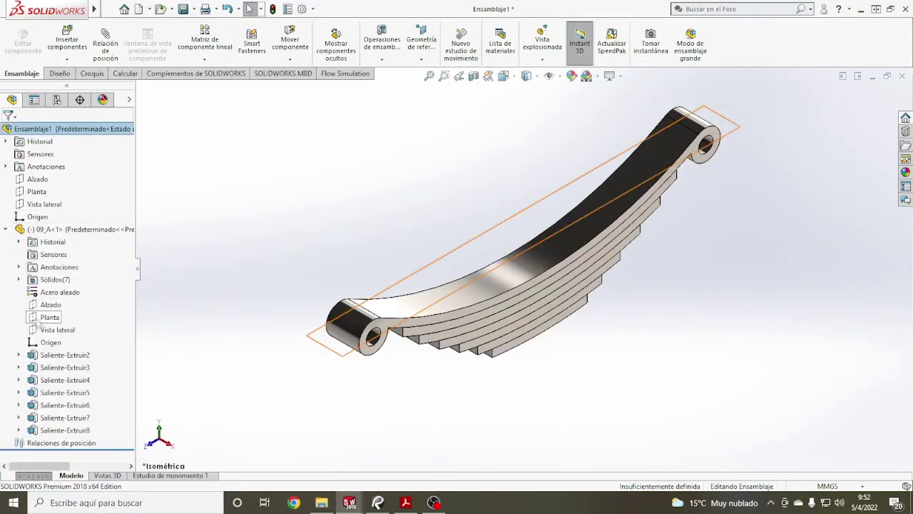
click(51, 343)
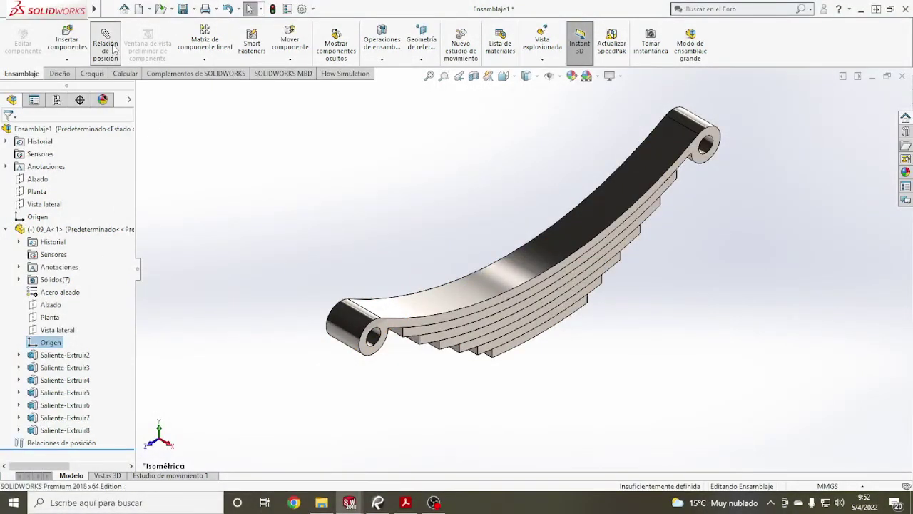
click(105, 47)
click(141, 89)
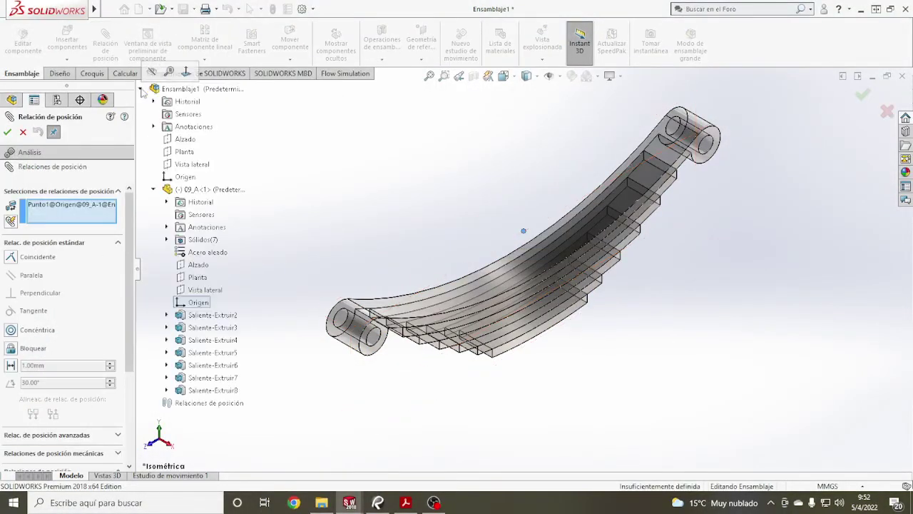
click(185, 177)
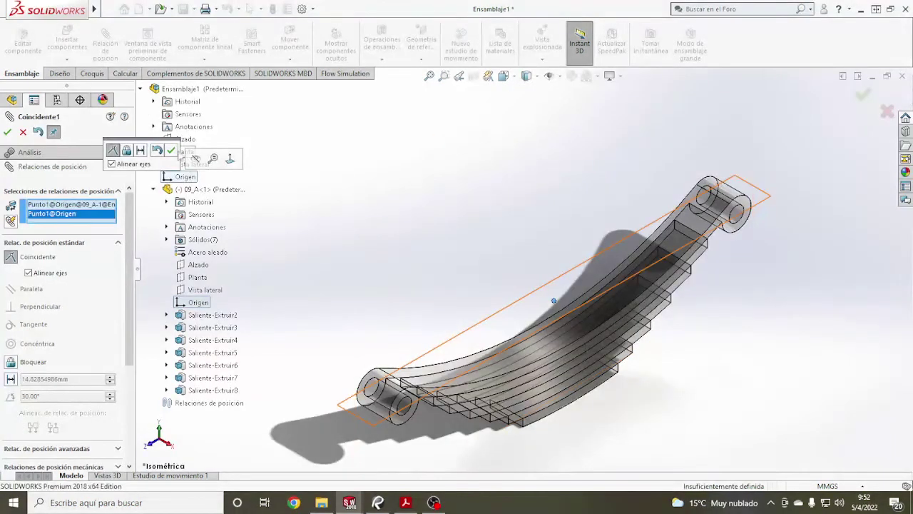
click(171, 150)
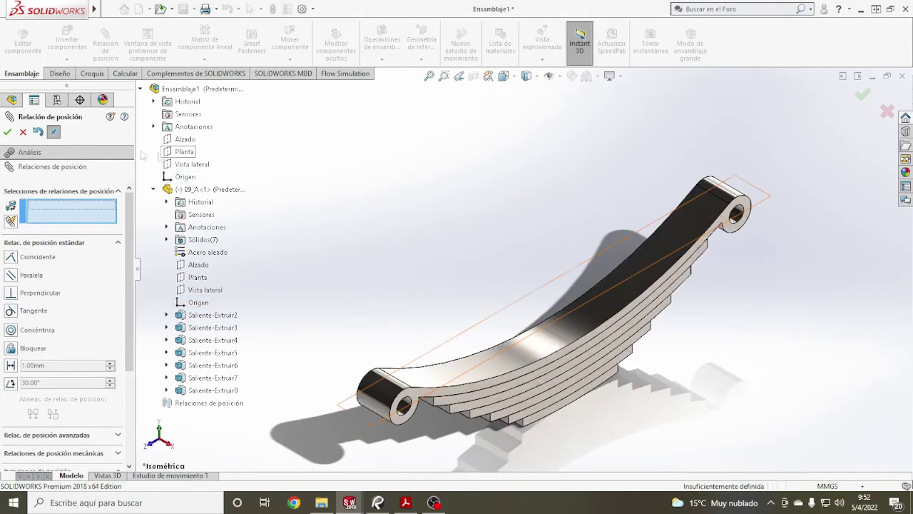
click(8, 134)
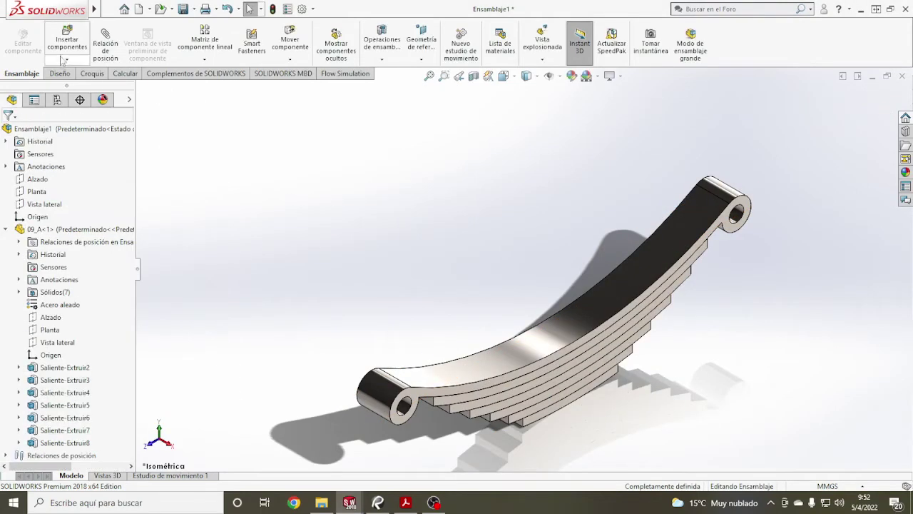
- Insert block part 09_B into the assembly
click(67, 43)
click(26, 285)
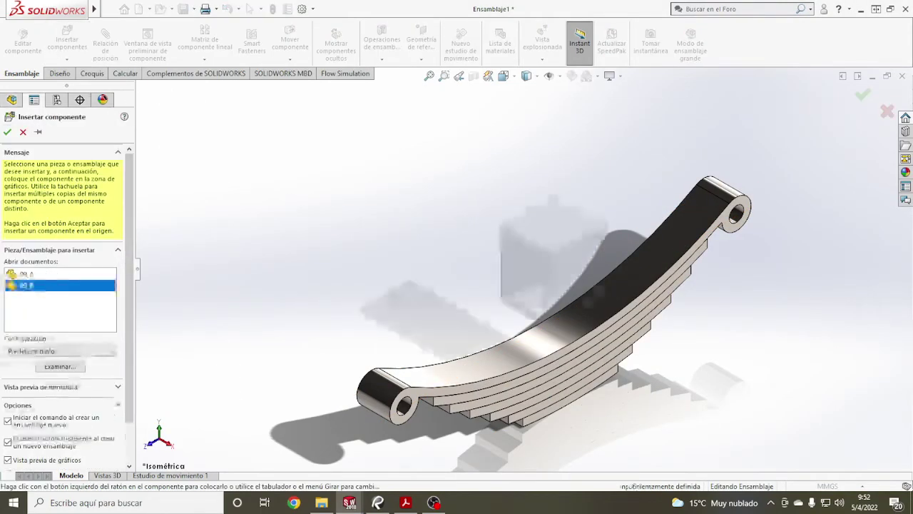
click(513, 228)
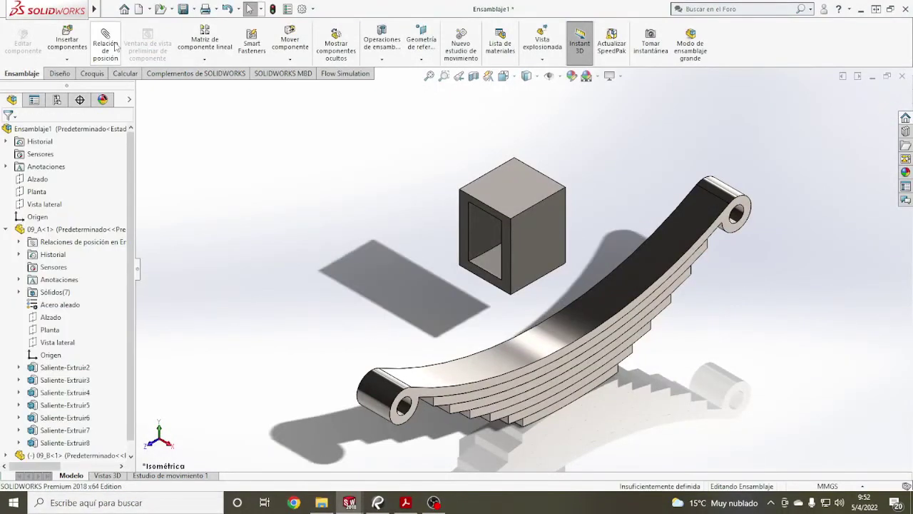
- Mate a block face concentric to the spring's curved top face
key(m)
middle_drag(506, 236, 526, 118)
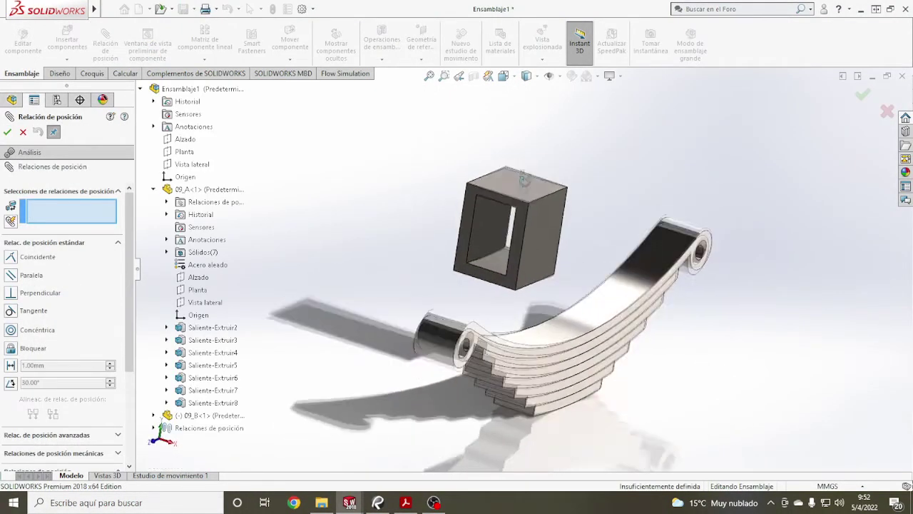
scroll(518, 201, down, 5)
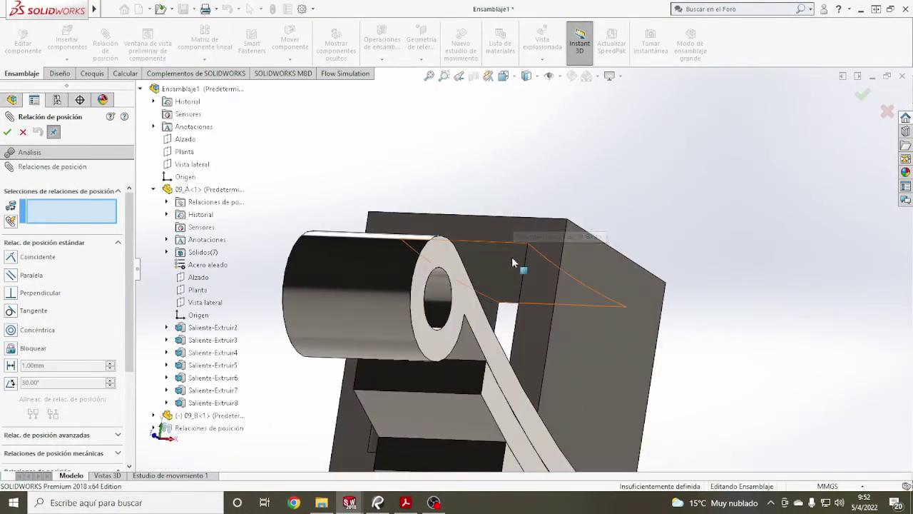
click(520, 244)
scroll(514, 263, up, 5)
middle_drag(513, 263, 570, 356)
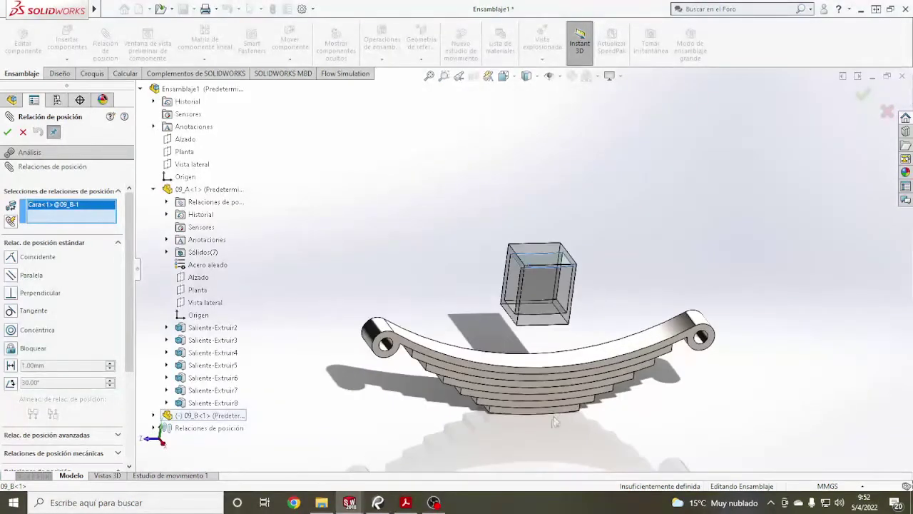
click(577, 359)
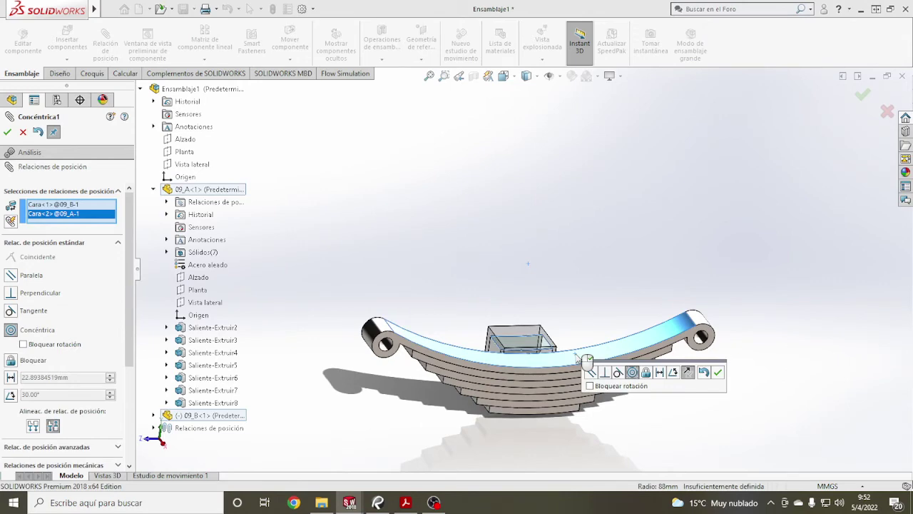
key(Return)
- Add a second concentric mate between the block's inner bottom face and the matching spring face
middle_drag(587, 359, 549, 385)
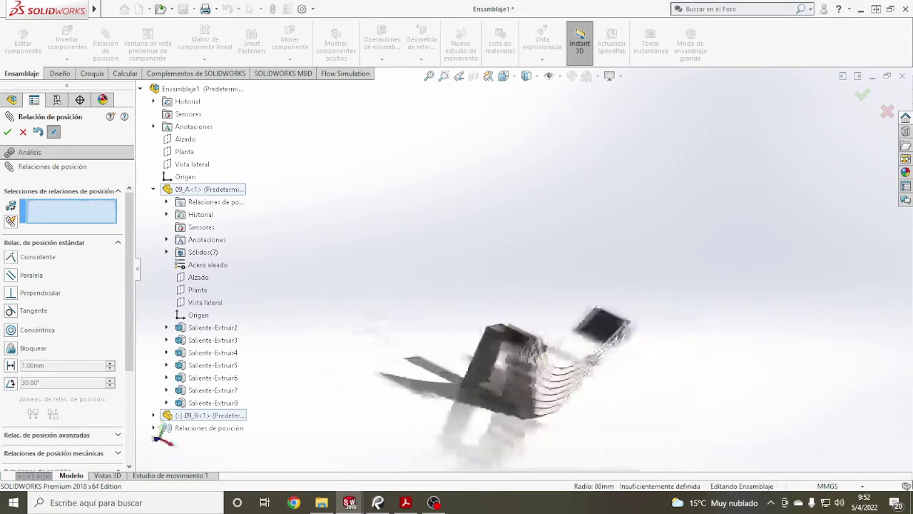
scroll(549, 385, down, 2)
click(448, 370)
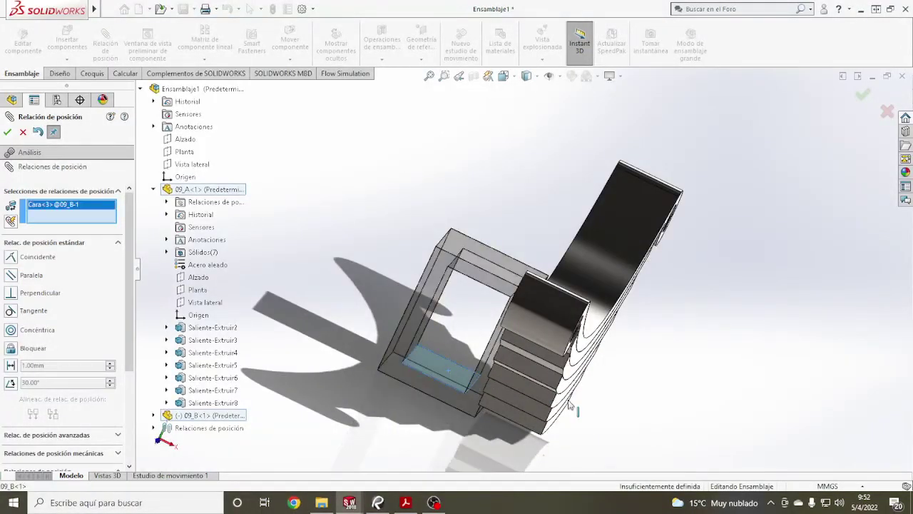
scroll(448, 371, down, 3)
click(536, 348)
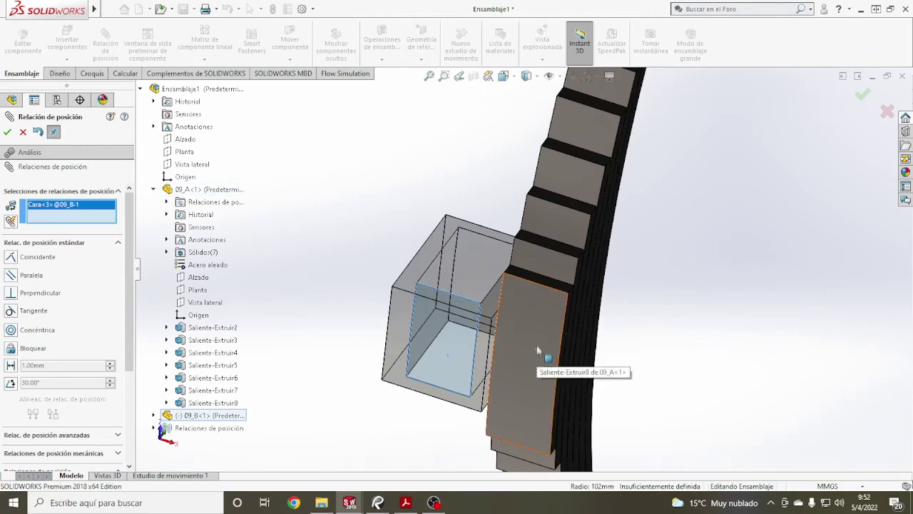
click(679, 363)
middle_drag(681, 369, 645, 252)
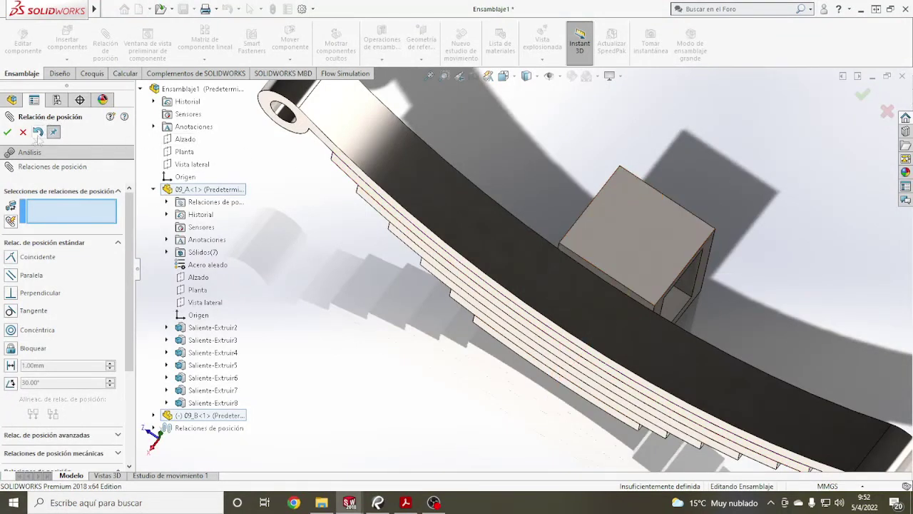
click(7, 132)
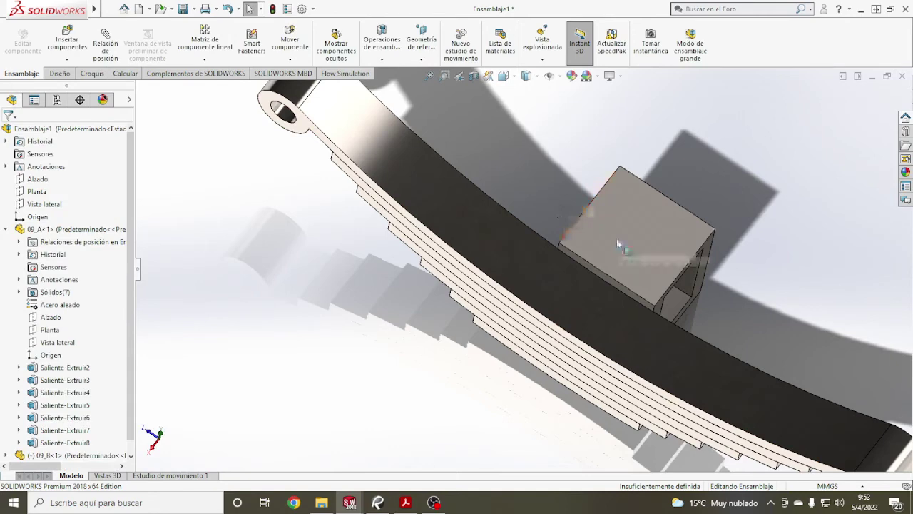
- In Left view, slide block 09_B along the spring to near its middle
mouse_move(619, 241)
mouse_down()
mouse_move(465, 129)
mouse_move(644, 240)
mouse_move(734, 263)
mouse_move(724, 267)
mouse_up()
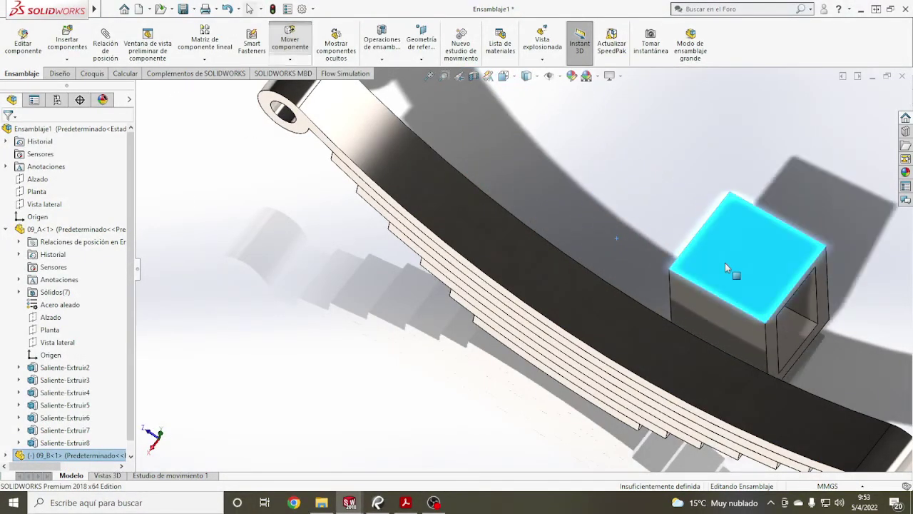
key(ctrl+3)
mouse_move(463, 275)
mouse_down()
mouse_move(645, 275)
mouse_move(413, 267)
mouse_move(619, 271)
mouse_move(418, 260)
mouse_move(531, 257)
mouse_up()
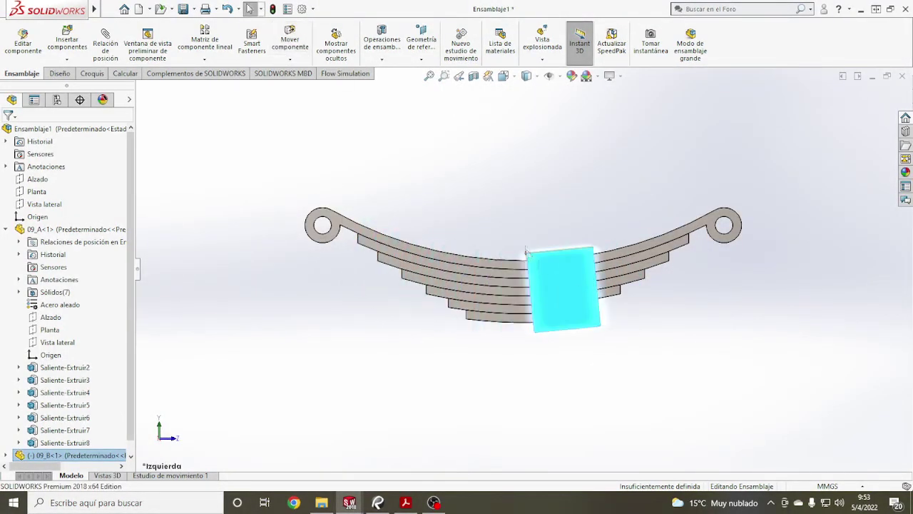
click(505, 240)
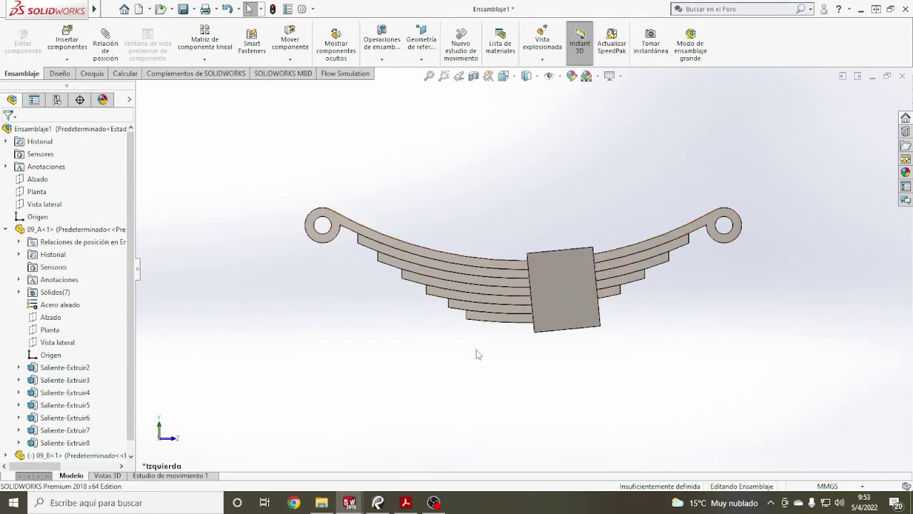
- In isometric view, expand 09_B's features and select its Alzado front plane
key(ctrl+7)
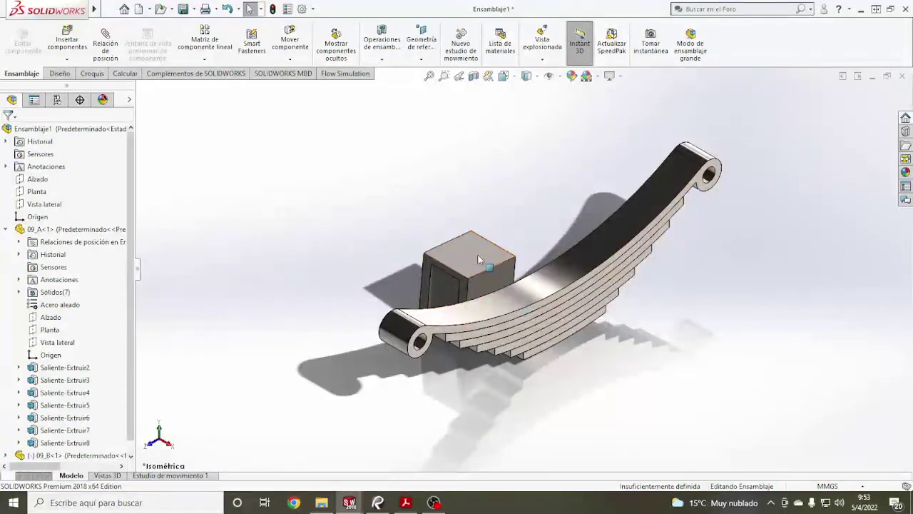
click(478, 260)
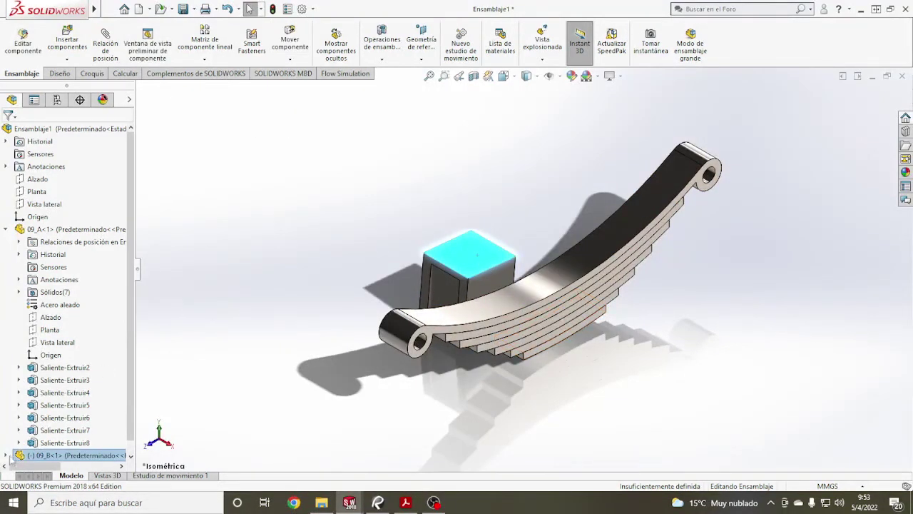
click(5, 455)
click(471, 253)
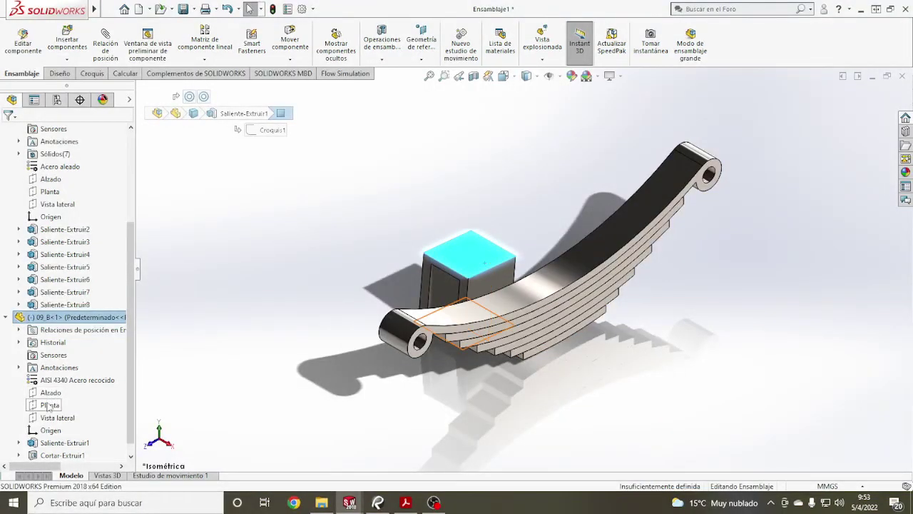
click(49, 393)
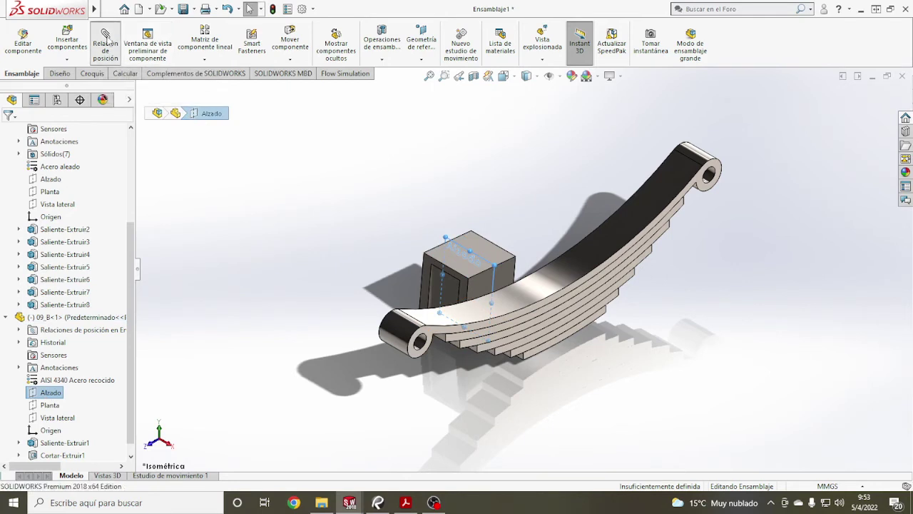
- Mate block 09_B's Alzado plane coincident with the assembly's Alzado plane
click(105, 42)
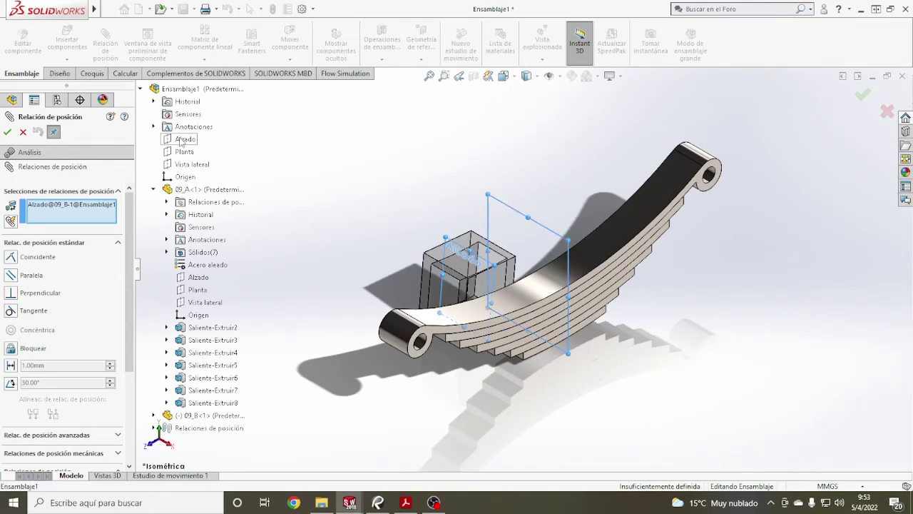
click(184, 140)
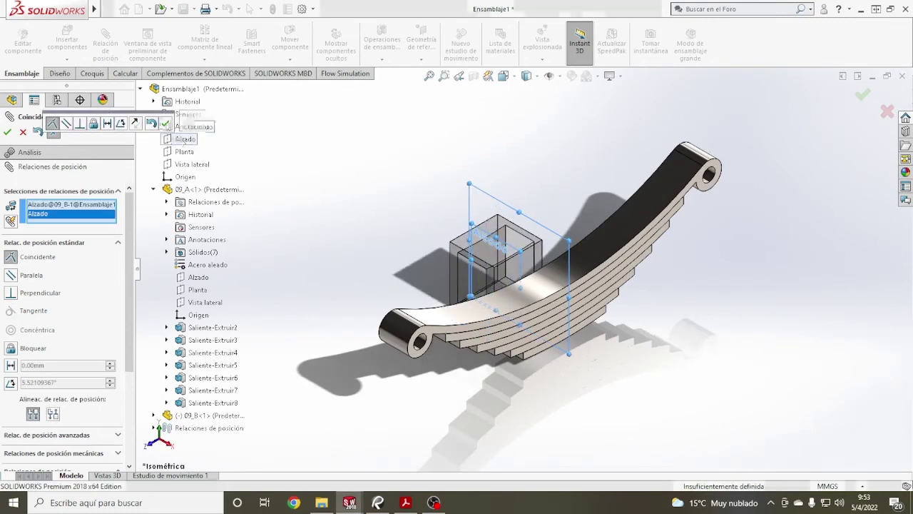
click(165, 123)
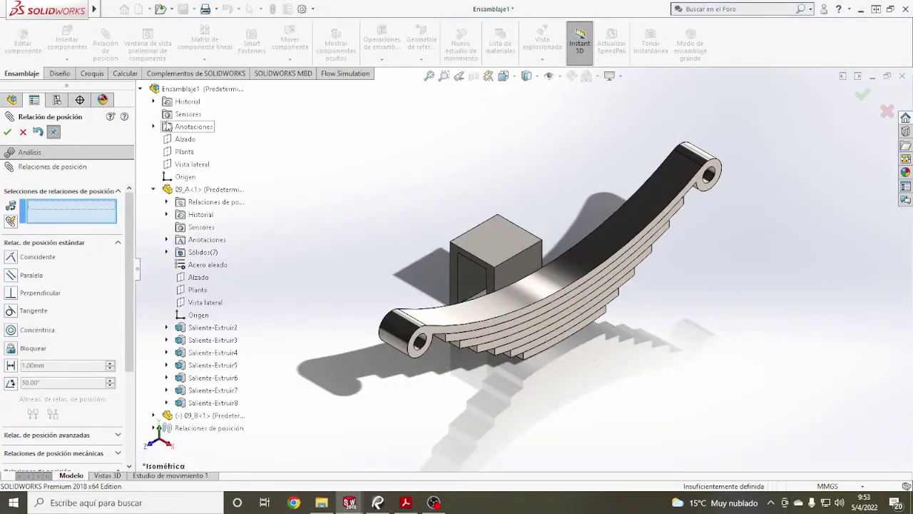
- Mate block 09_B's Vista lateral plane coincident with the assembly's Vista lateral plane
click(154, 415)
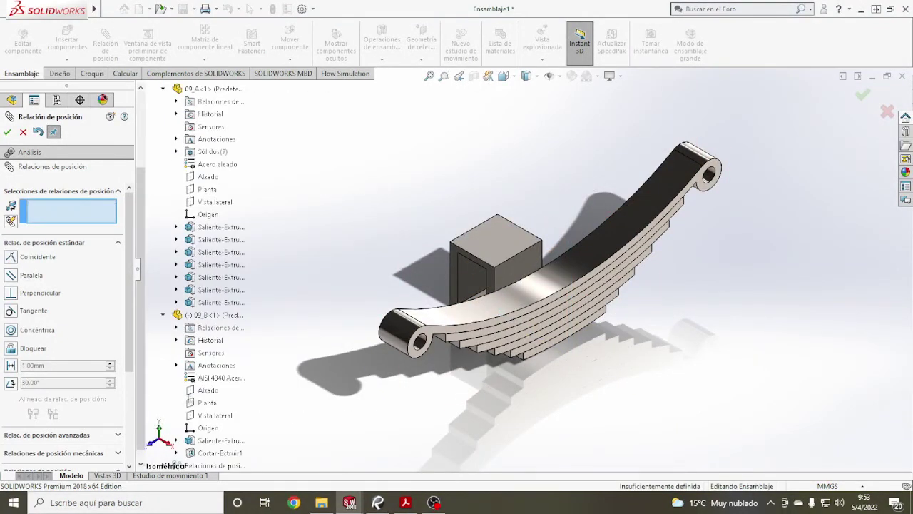
click(211, 416)
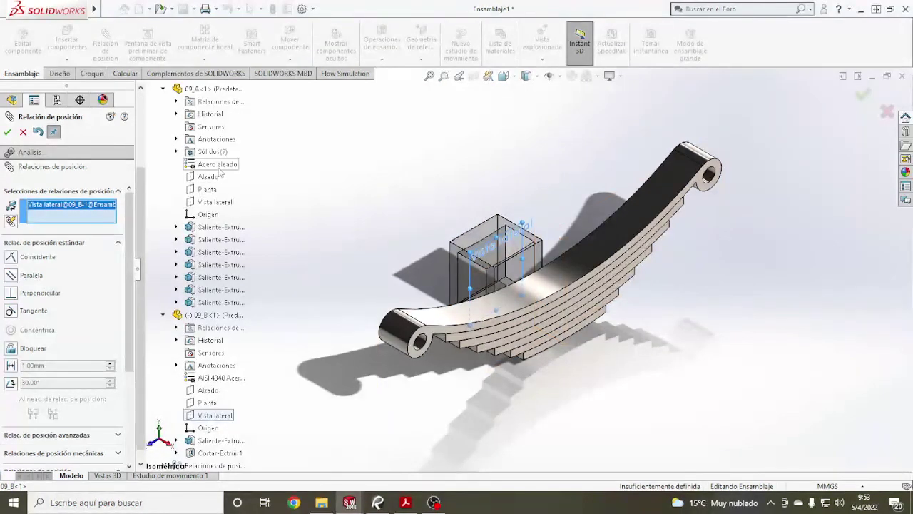
scroll(219, 171, up, 3)
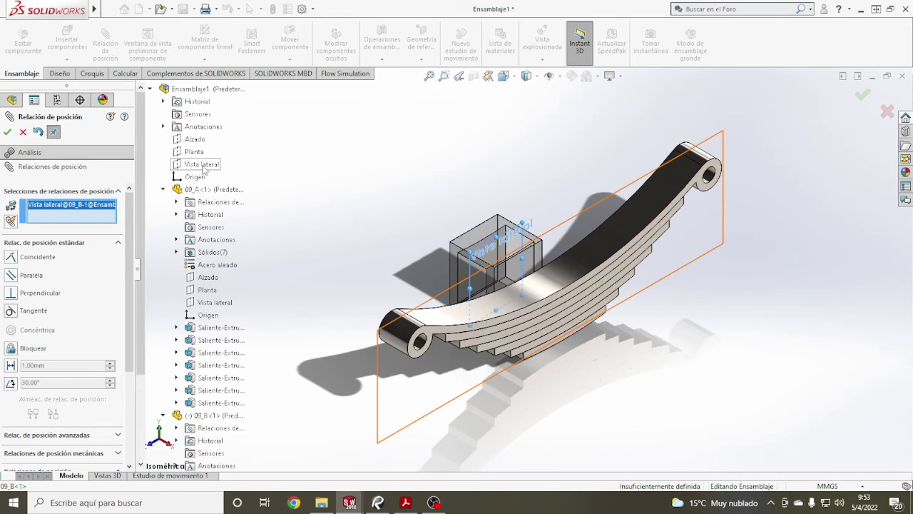
click(203, 165)
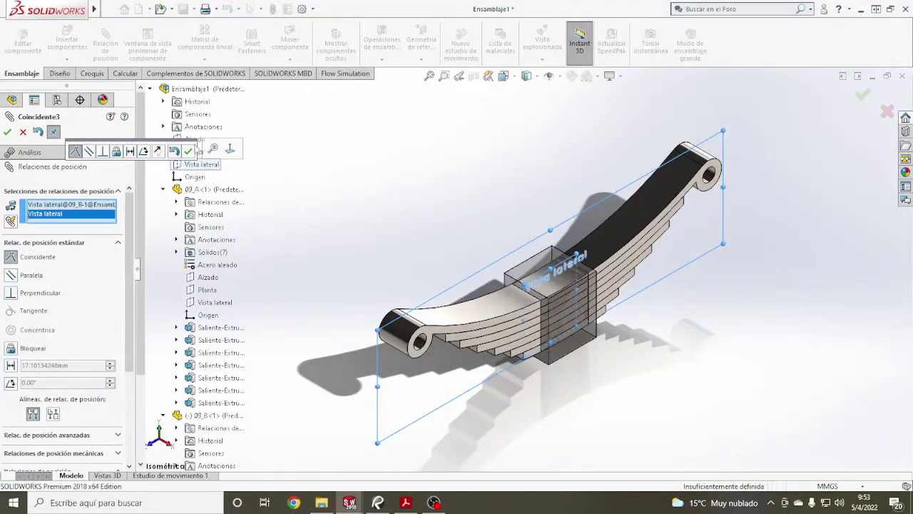
click(189, 151)
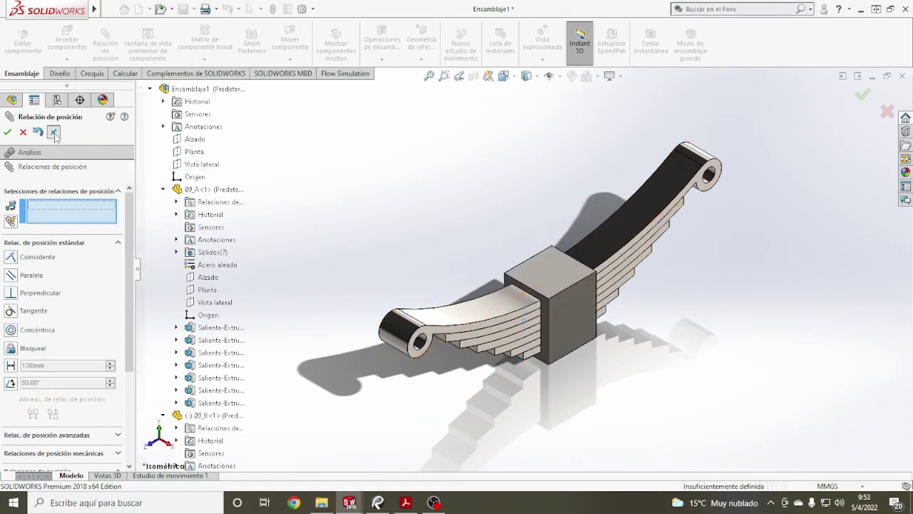
- Close the mate manager, then inspect the block's front face and return to isometric view
click(8, 132)
scroll(527, 290, down, 5)
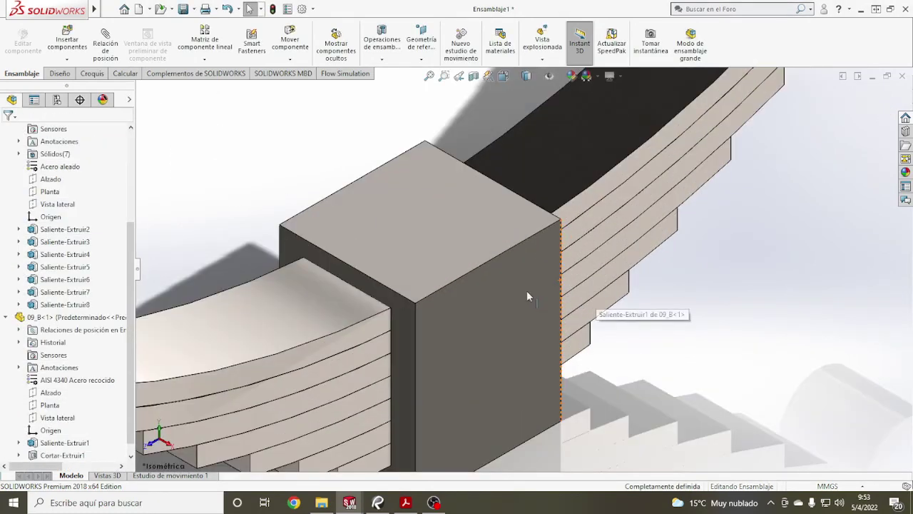
click(508, 316)
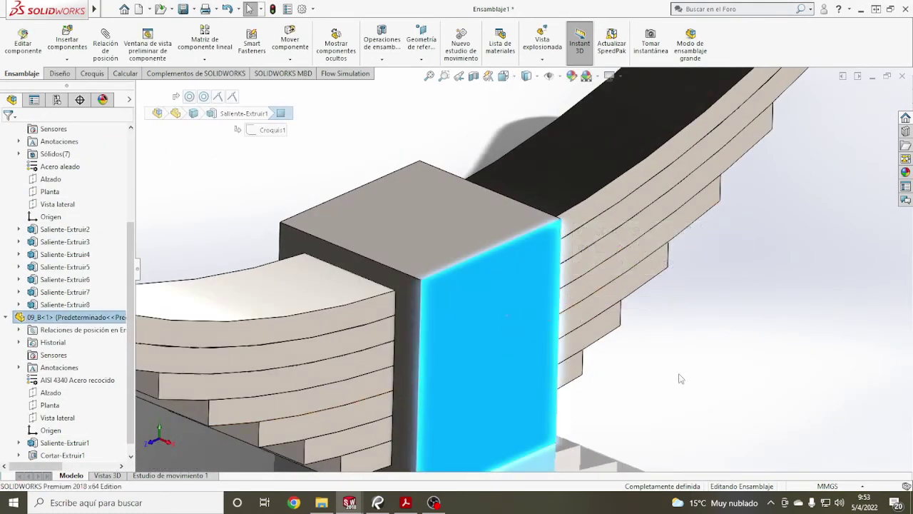
mouse_move(508, 316)
middle_down()
mouse_move(561, 278)
mouse_move(465, 272)
middle_up()
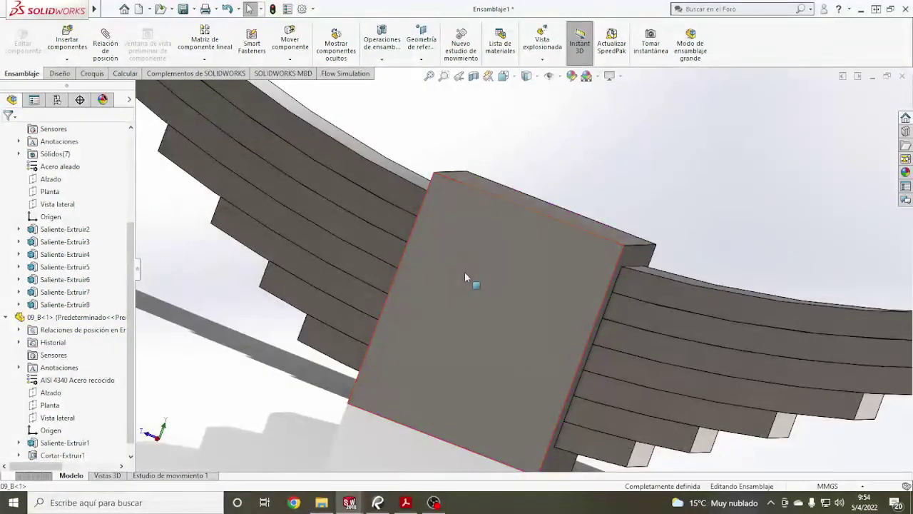
scroll(465, 272, up, 3)
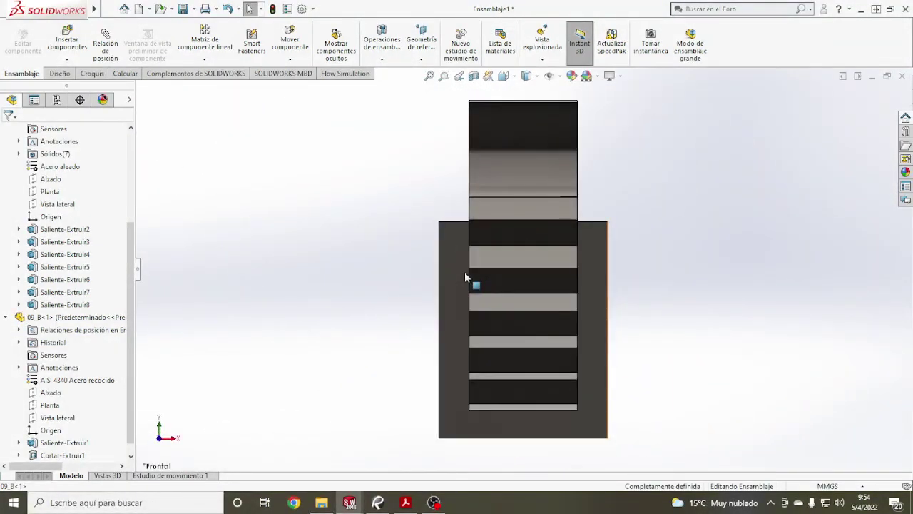
key(ctrl+7)
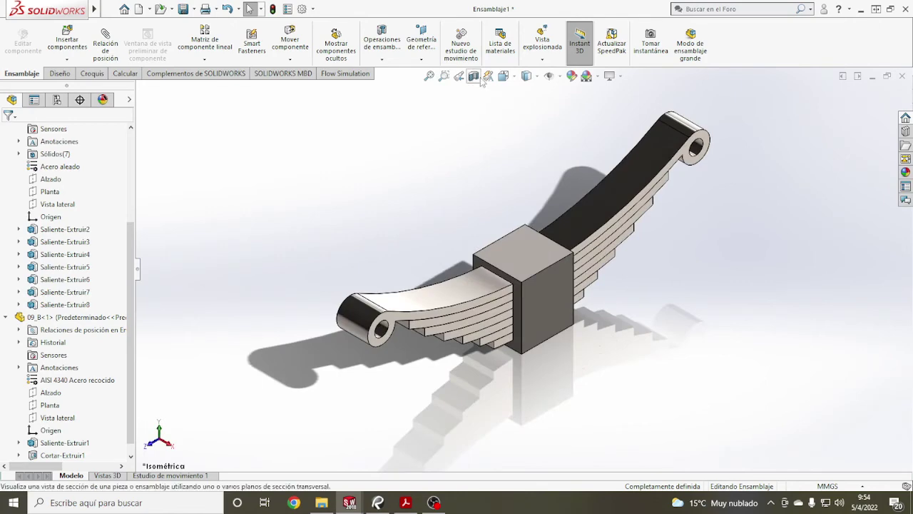
- Check the assembly in section view from the front, then turn the section view off
click(475, 77)
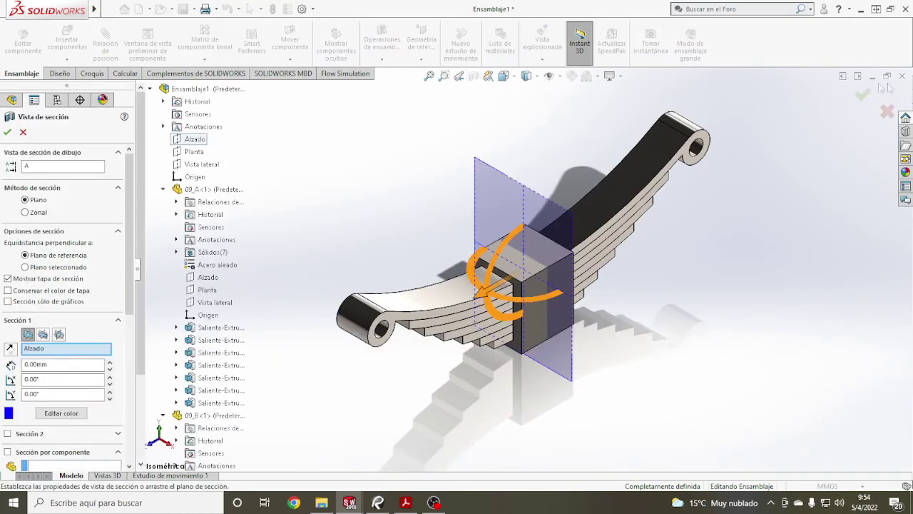
click(863, 94)
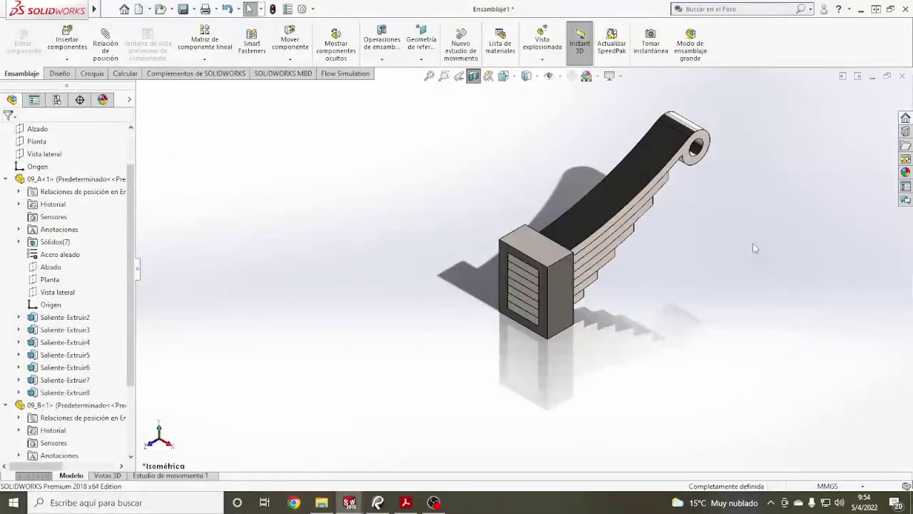
key(ctrl+1)
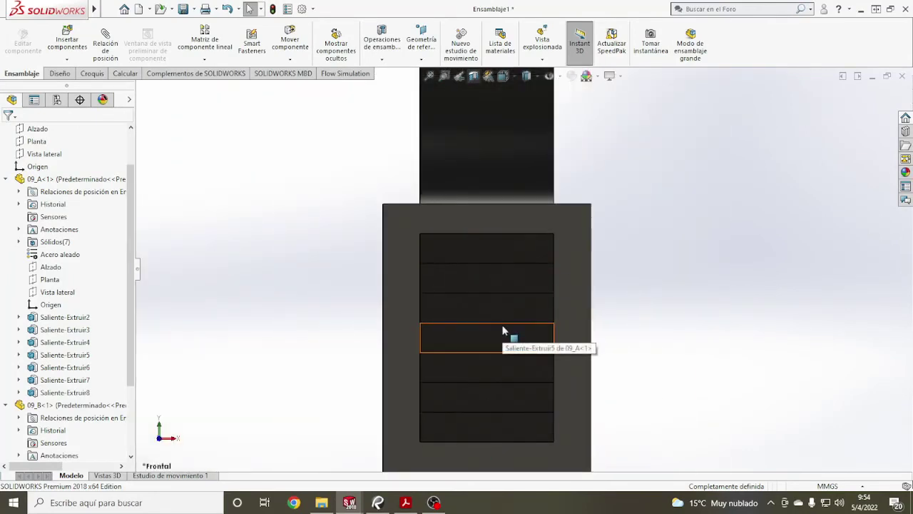
key(ctrl+7)
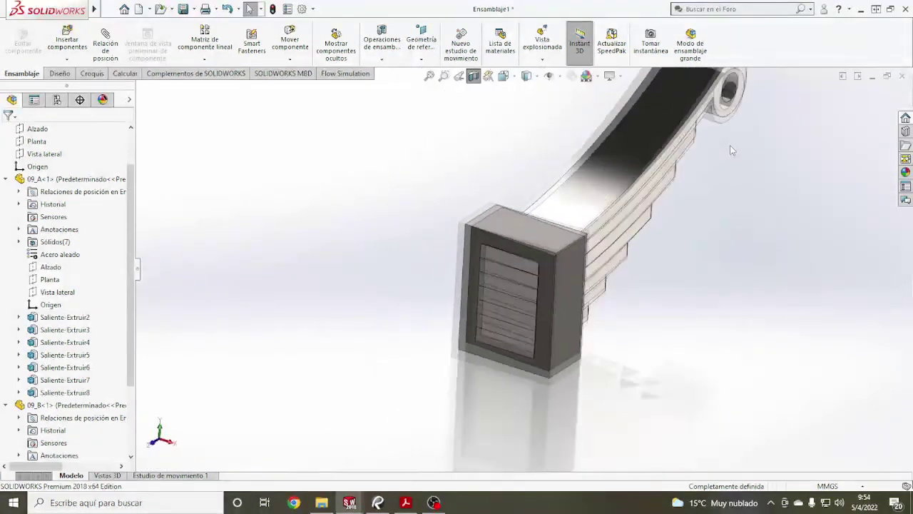
click(474, 76)
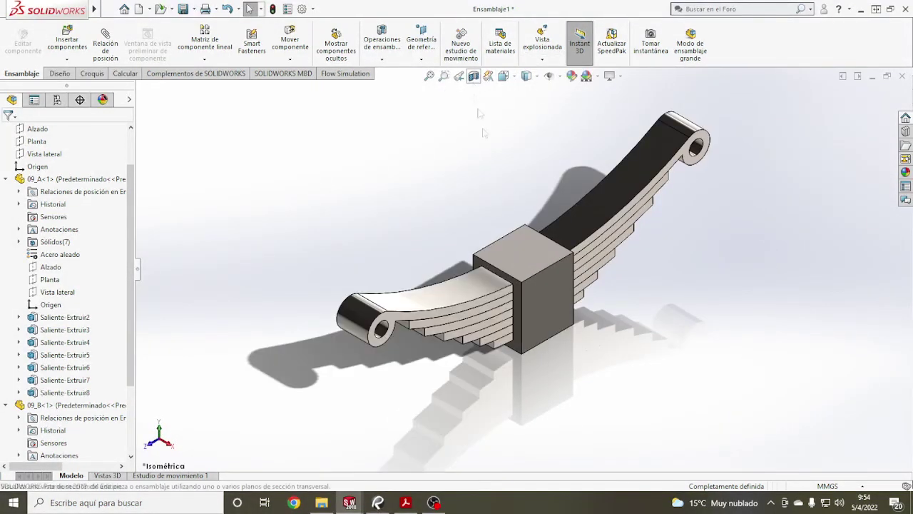
click(378, 502)
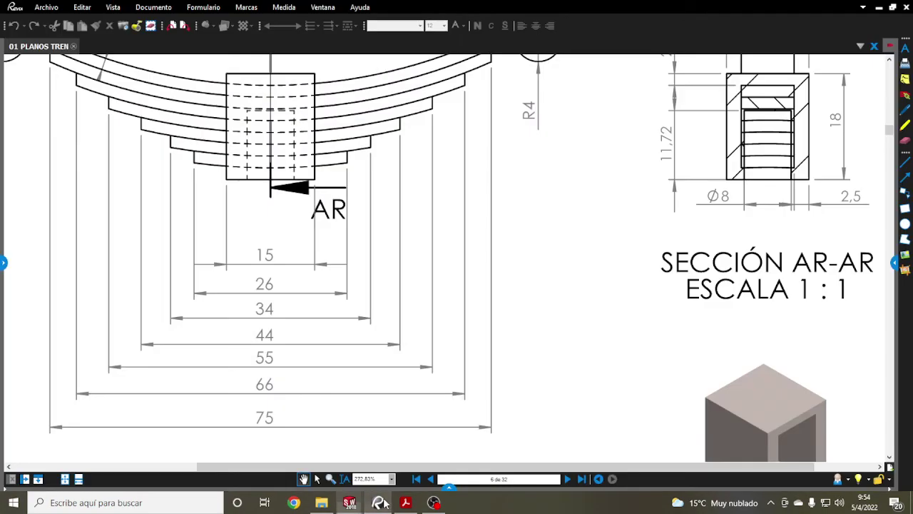
- Review the D8x15DP hole note and SECCIÓN AR-AR, then view the assembly's block underside
drag(317, 341, 398, 61)
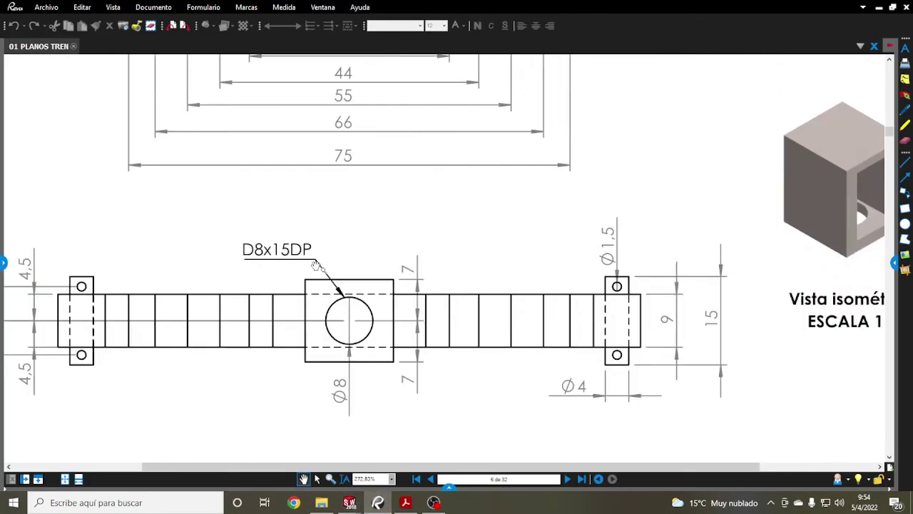
drag(395, 162, 349, 423)
drag(633, 266, 484, 293)
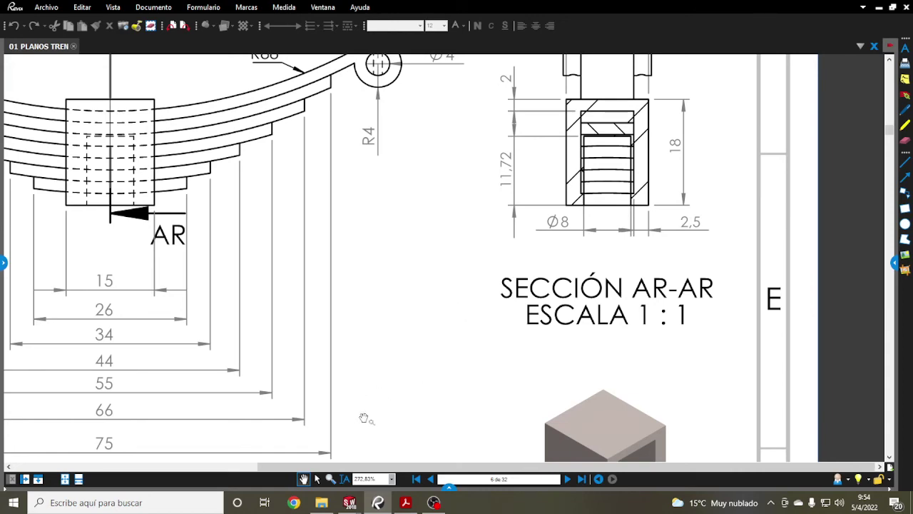
mouse_move(349, 503)
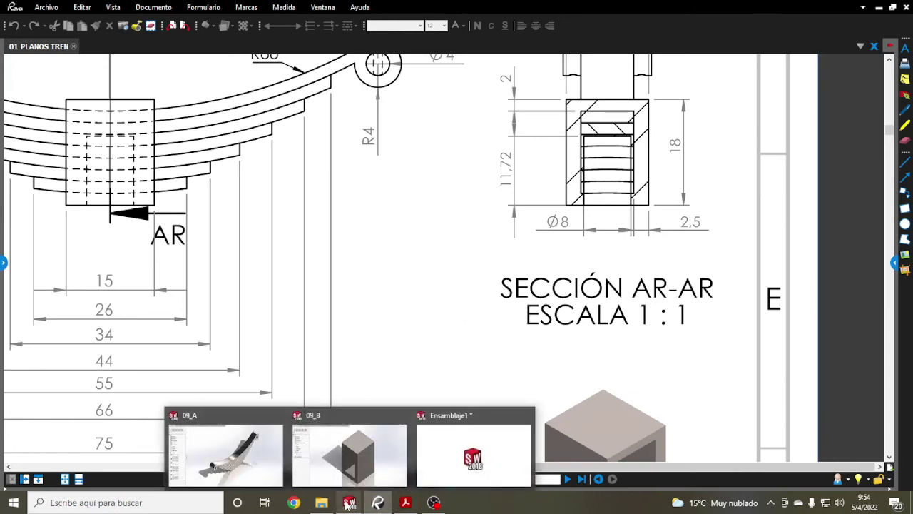
click(479, 444)
middle_drag(499, 350, 543, 326)
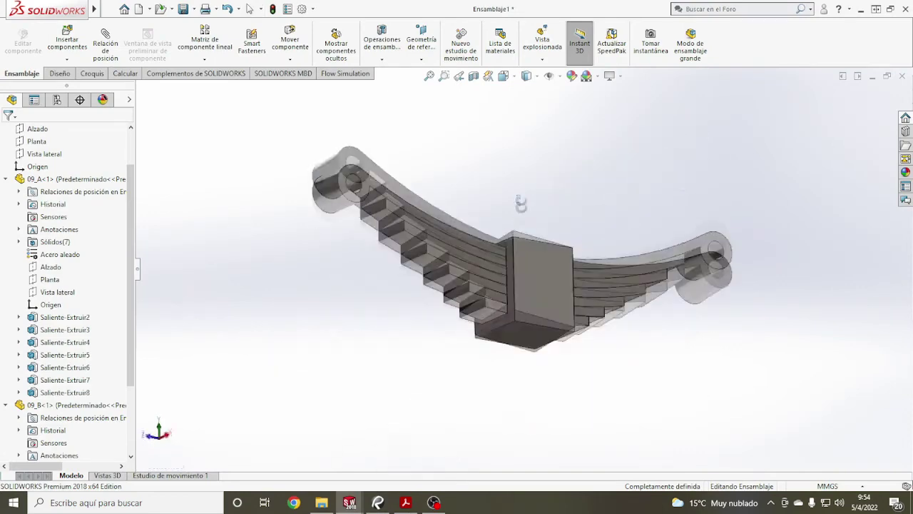
- Sketch an Ø8 circle at the origin on the block's bottom face
click(536, 336)
key(ctrl+8)
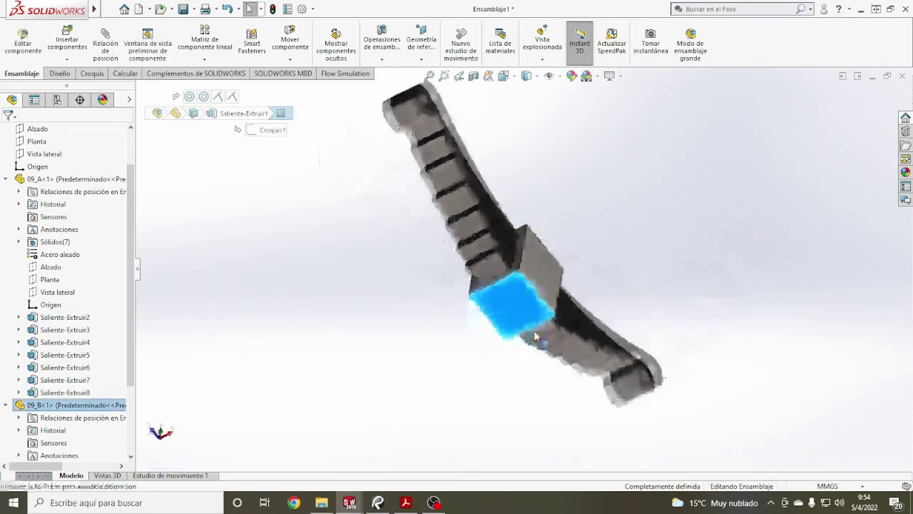
click(92, 73)
click(16, 36)
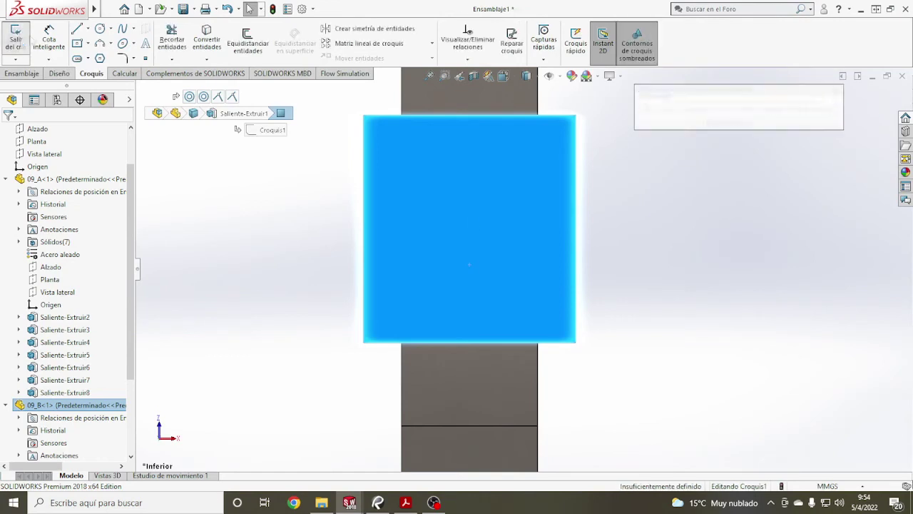
click(100, 29)
drag(469, 227, 468, 164)
right_drag(465, 171, 466, 139)
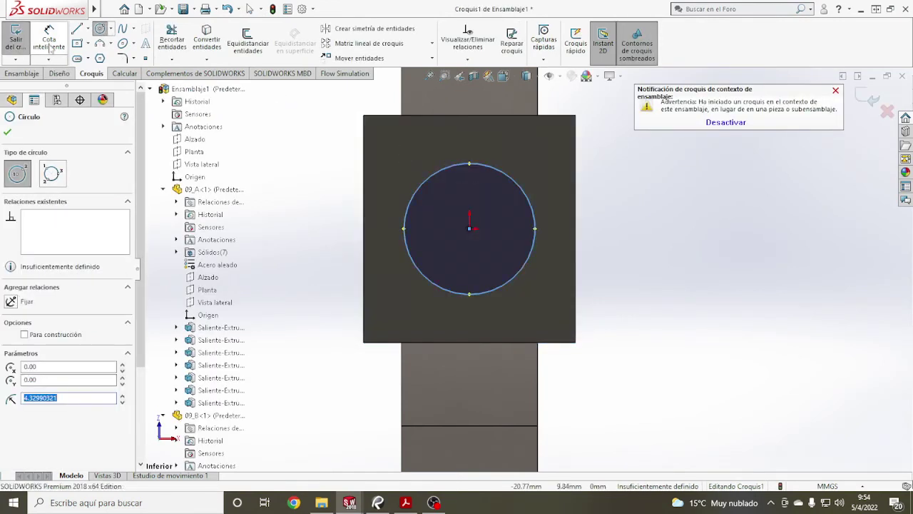
click(535, 214)
click(592, 214)
text(8)
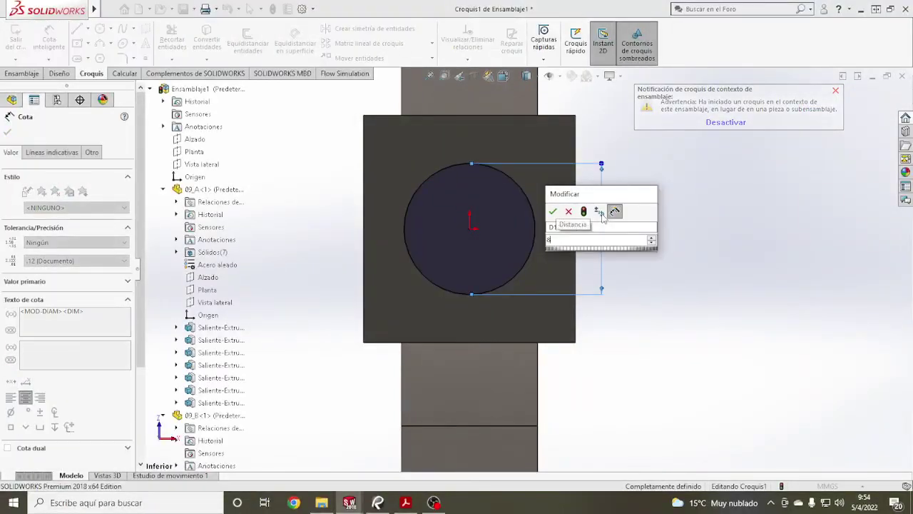
key(Return)
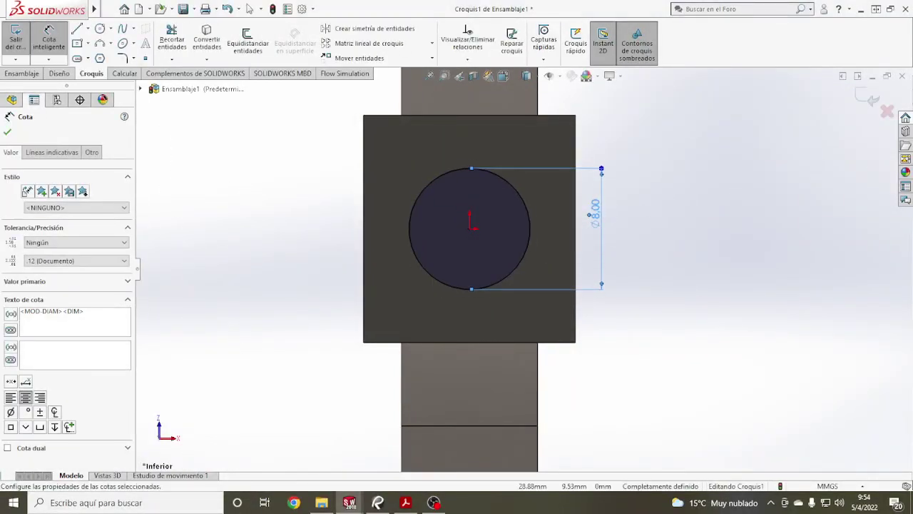
- Extrude-cut the circle 15 mm deep as an assembly feature
click(32, 76)
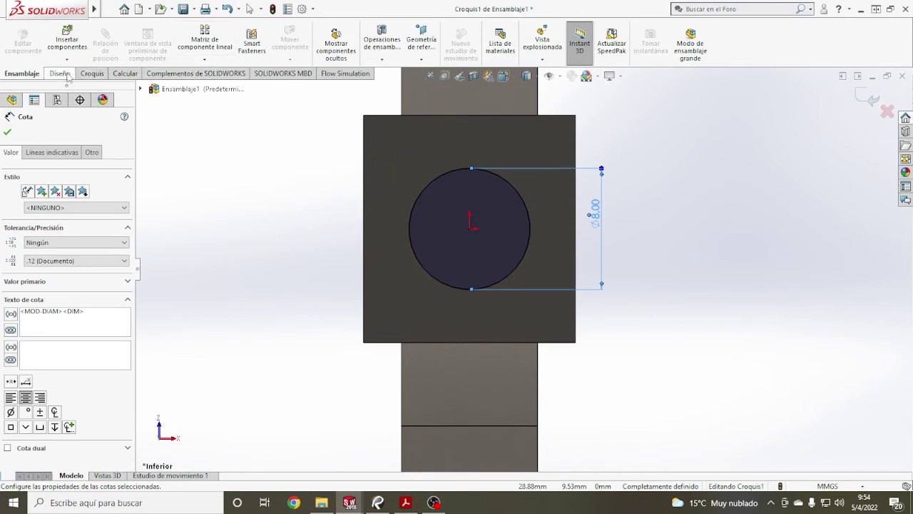
click(382, 44)
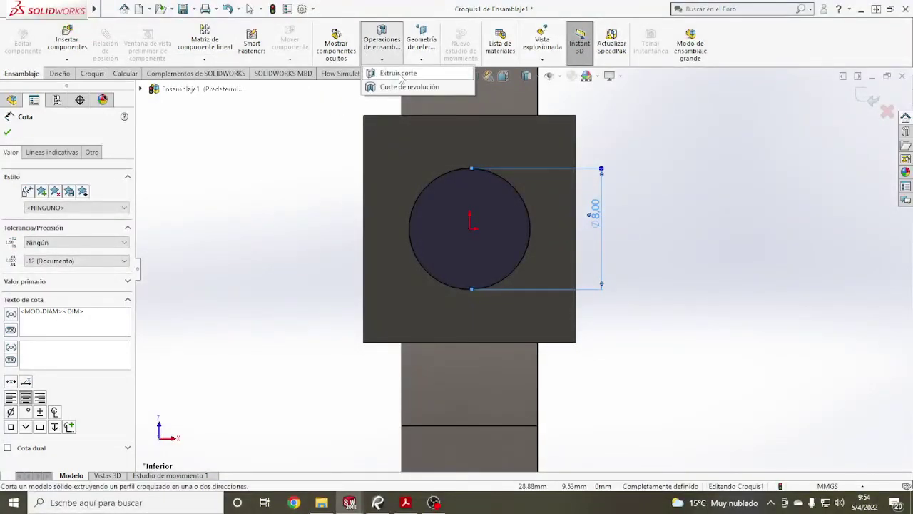
click(398, 73)
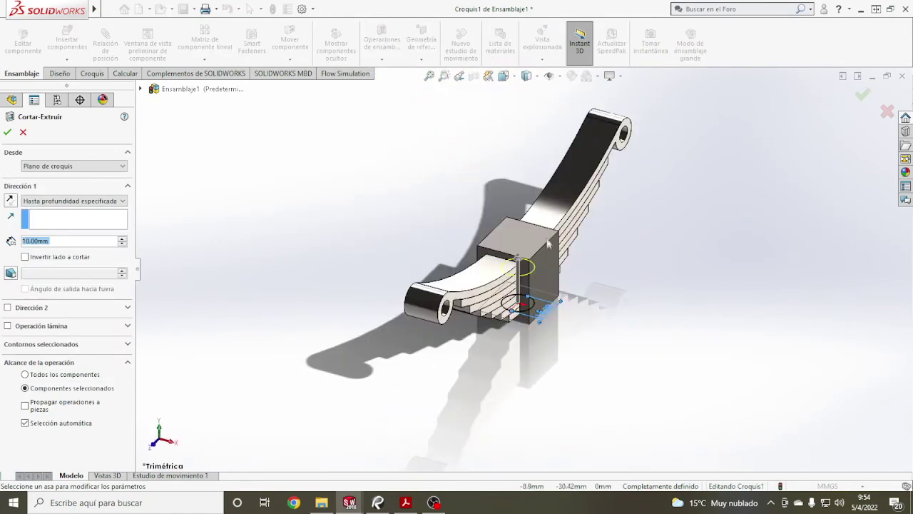
text(15)
key(Return)
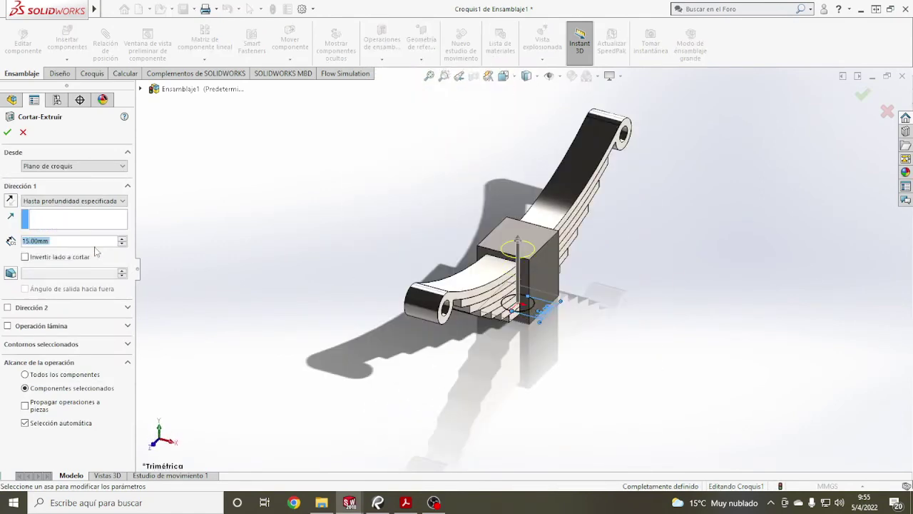
key(Return)
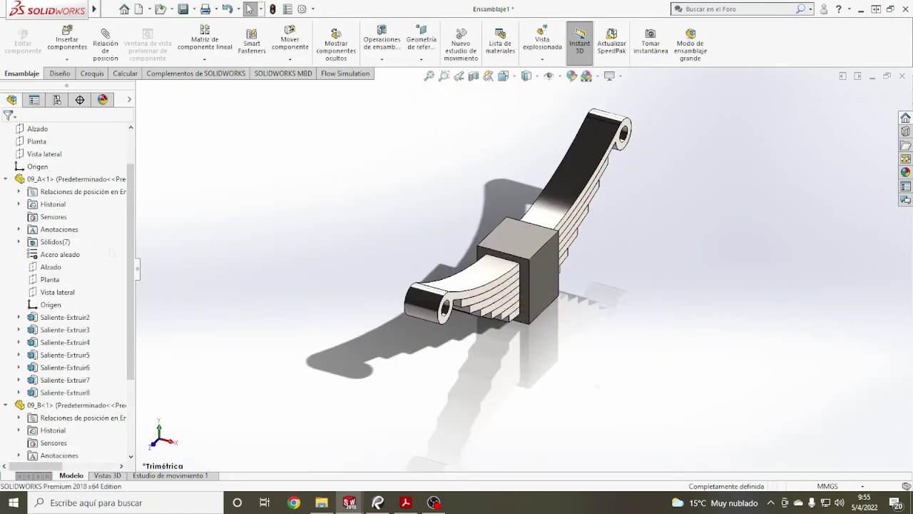
mouse_move(499, 285)
middle_down()
mouse_move(598, 189)
mouse_move(488, 189)
mouse_move(384, 206)
middle_up()
scroll(598, 189, down, 5)
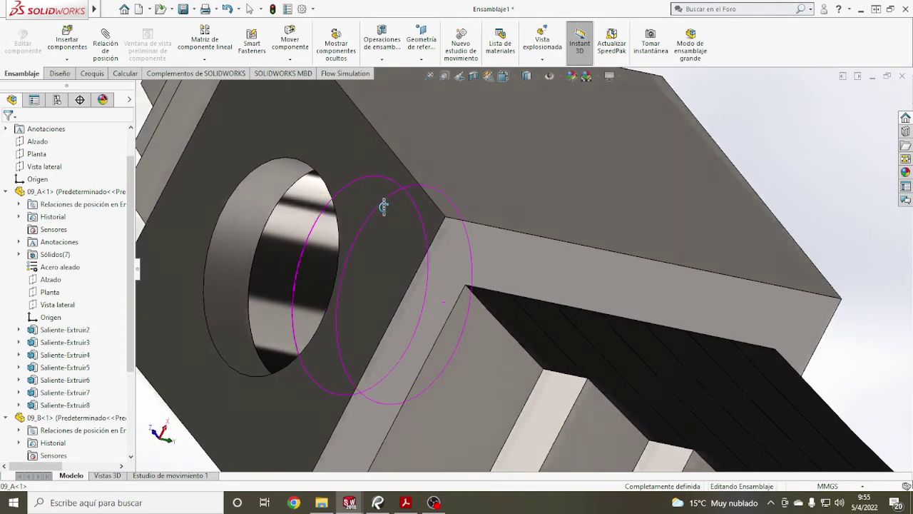
middle_drag(383, 206, 388, 214)
scroll(395, 214, down, 5)
key(ctrl+7)
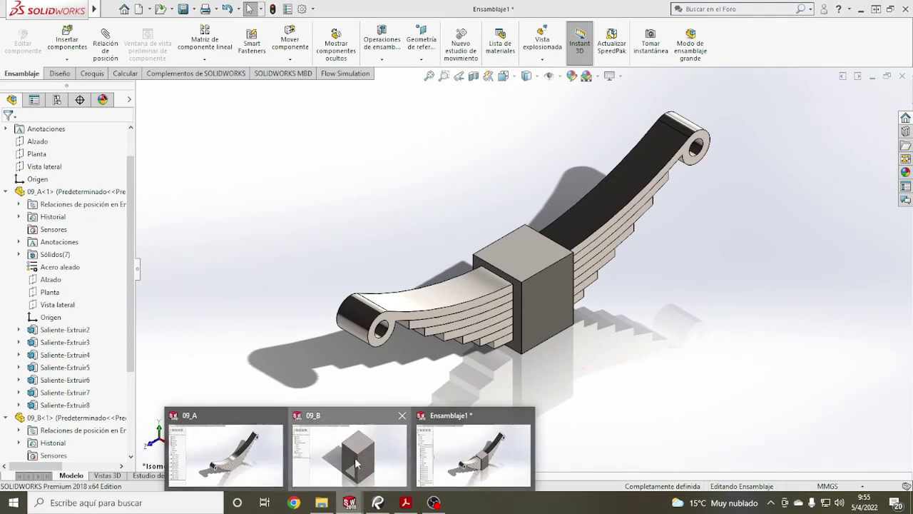
mouse_move(349, 502)
click(356, 463)
middle_drag(486, 319, 552, 296)
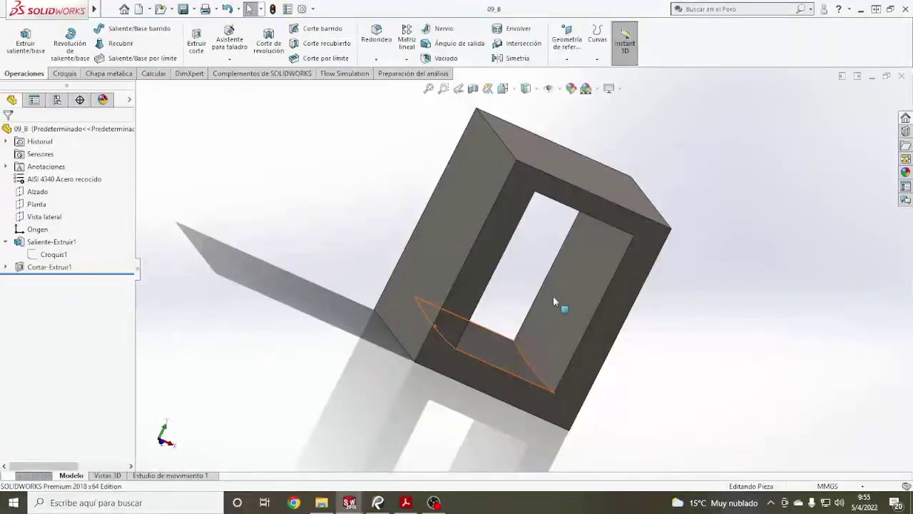
key(ctrl+7)
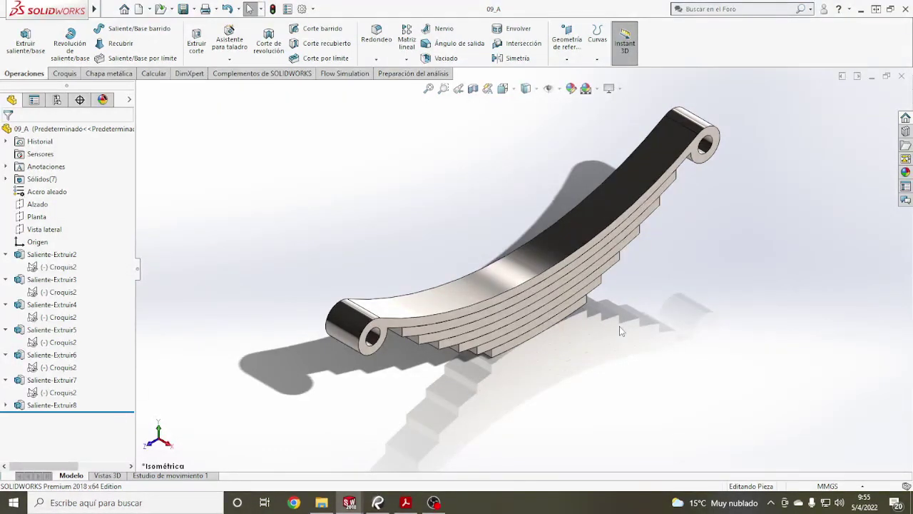
middle_drag(620, 330, 597, 148)
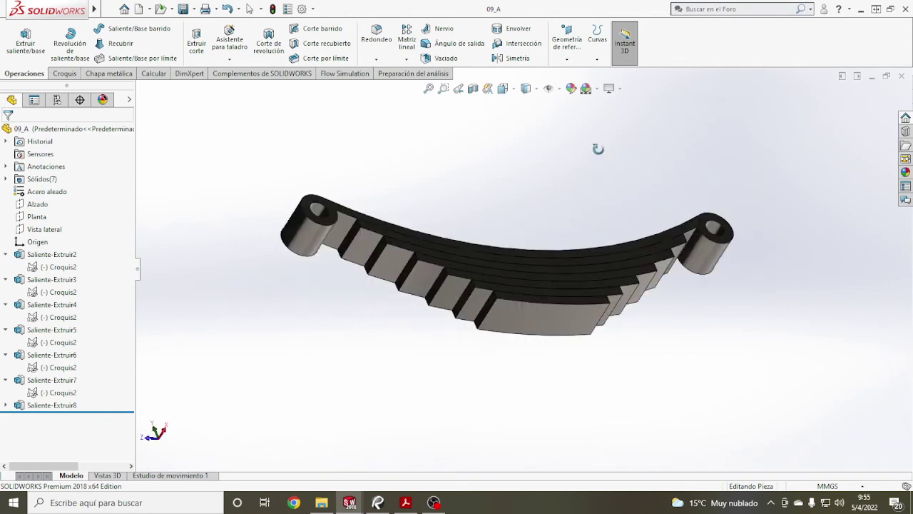
key(ctrl+7)
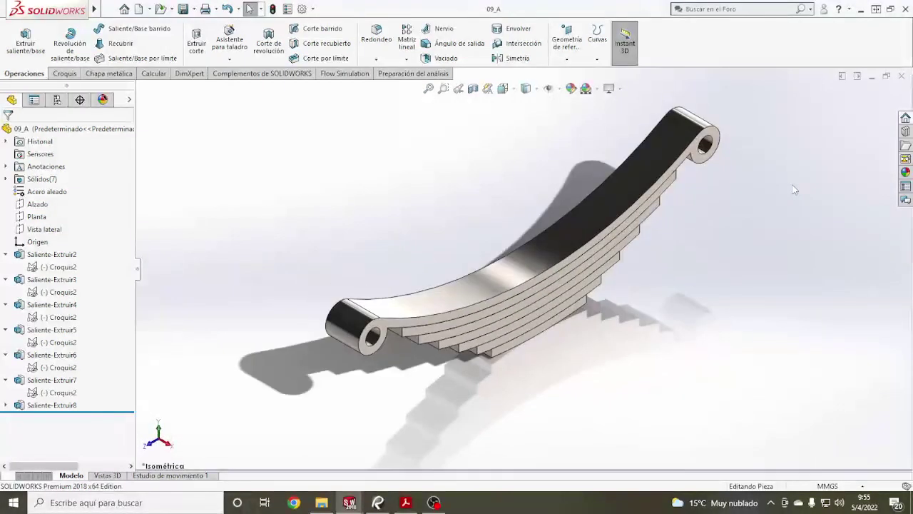
scroll(776, 169, down, 3)
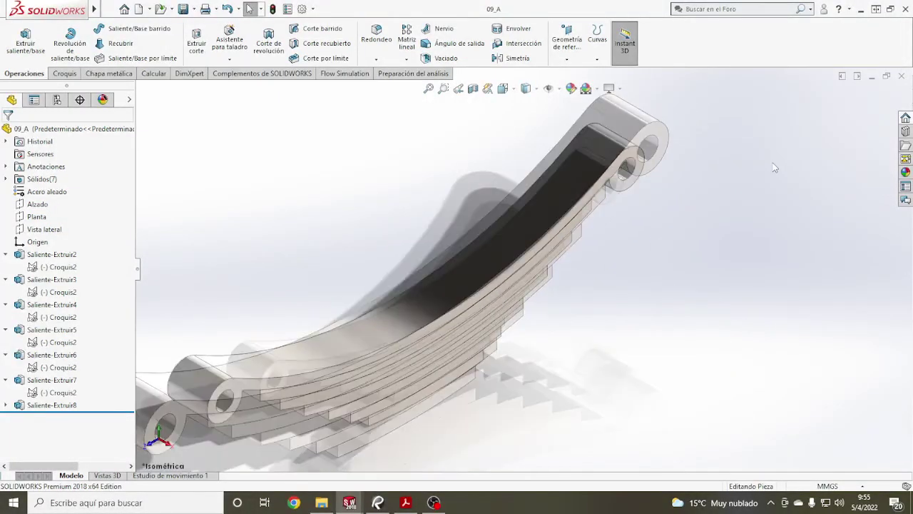
scroll(428, 249, up, 5)
scroll(316, 339, down, 3)
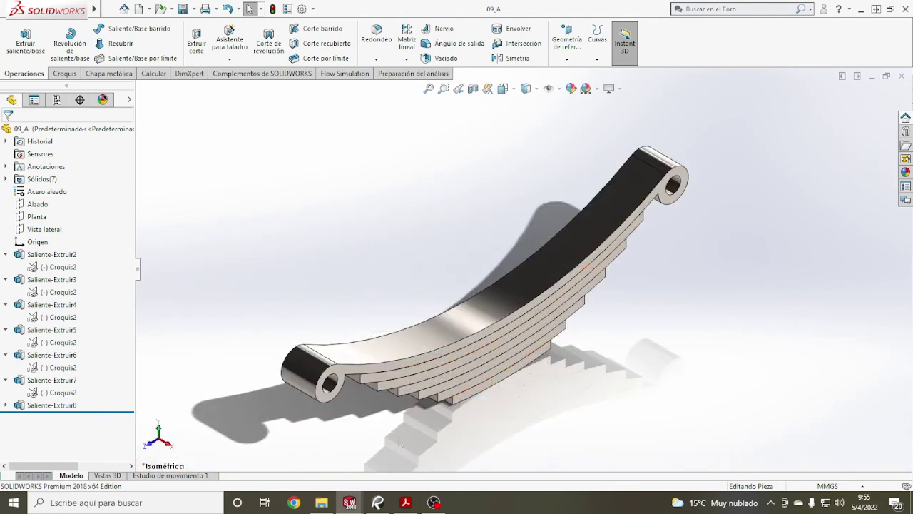
click(350, 503)
click(473, 453)
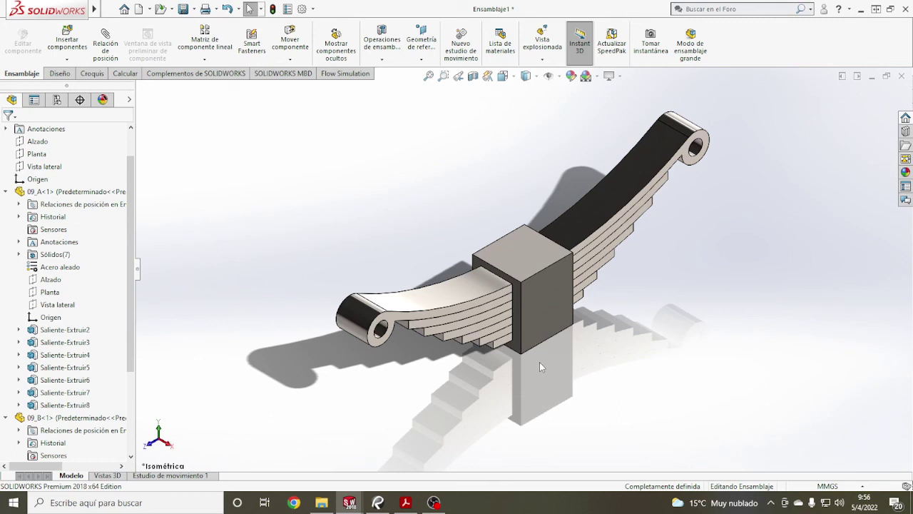
- Apply the Plain White scene to Ensamblaje1, removing the reflective floor
click(597, 77)
click(614, 104)
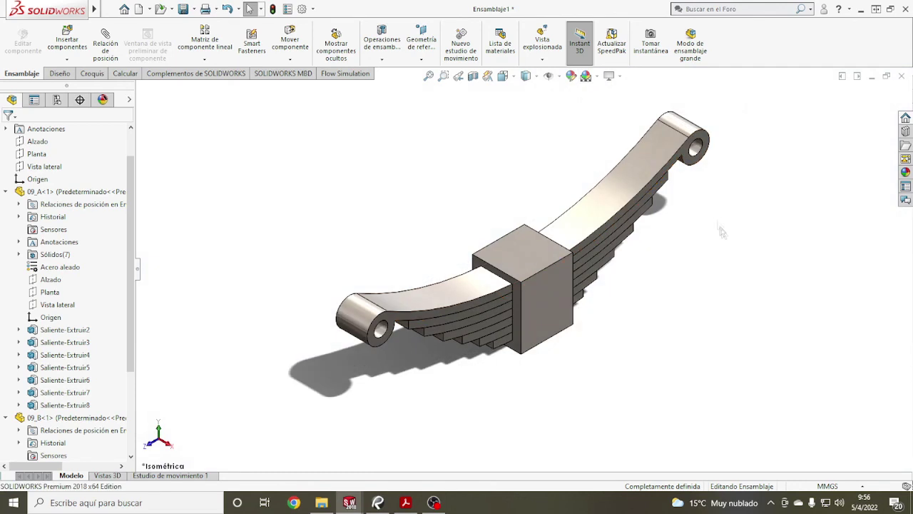